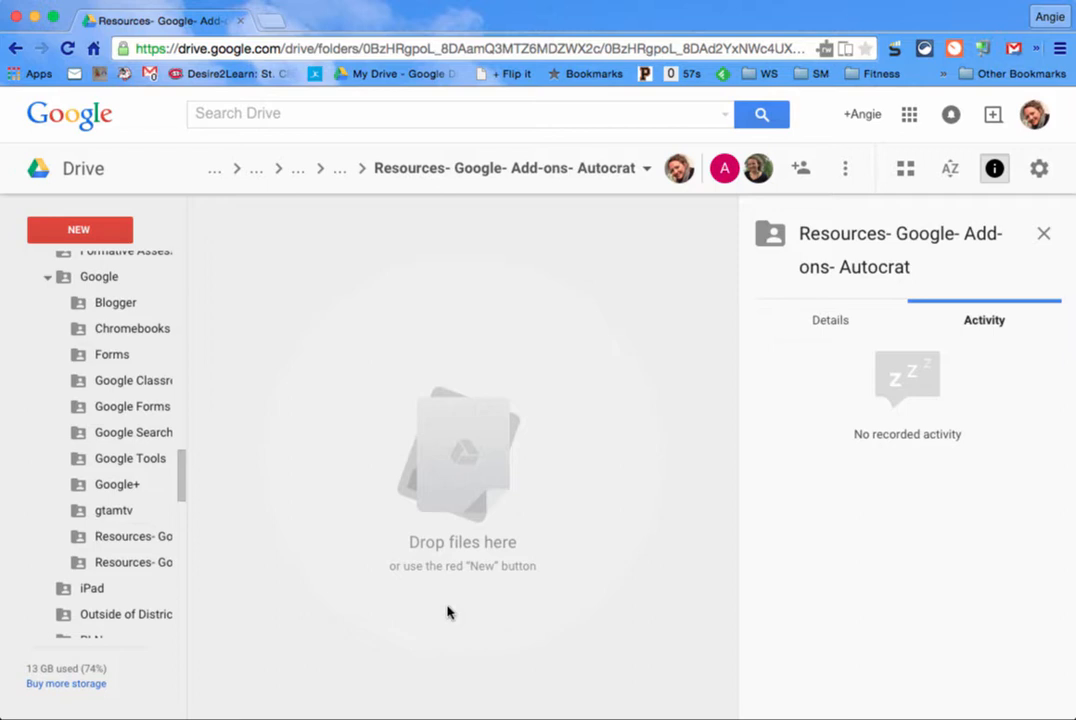
Step: Create a new Google Form in the Autocrat folder, accepting the shared-folder prompt
{"action": "left_click", "coordinate": [80, 230]}
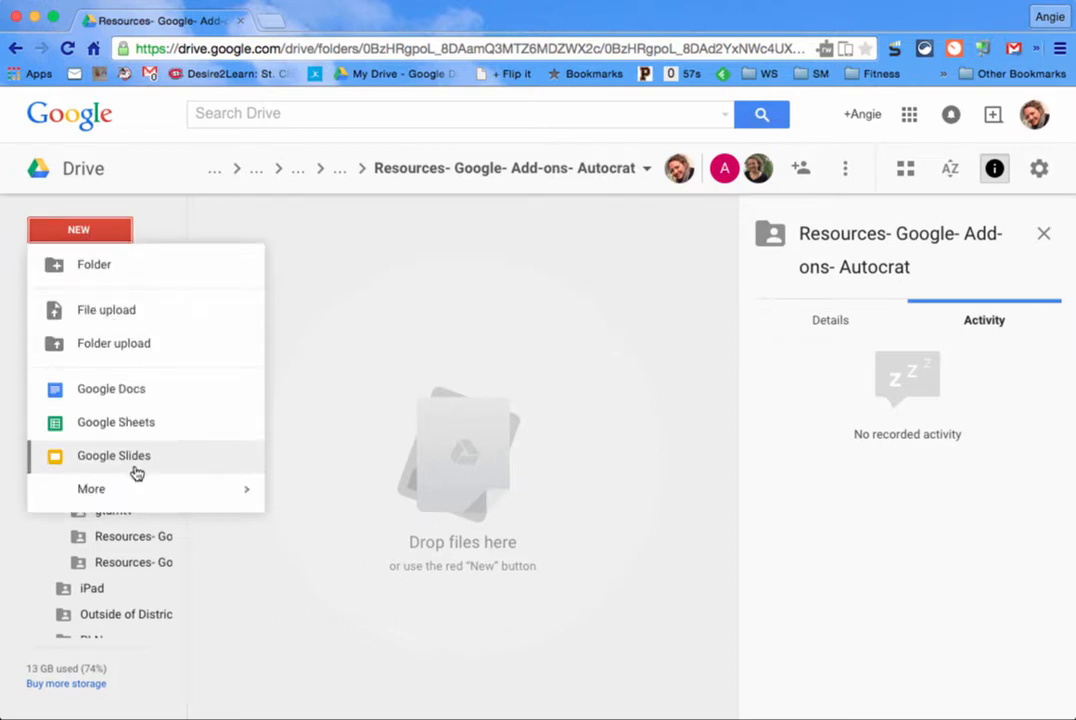
{"action": "mouse_move", "coordinate": [132, 494]}
{"action": "left_click", "coordinate": [300, 495]}
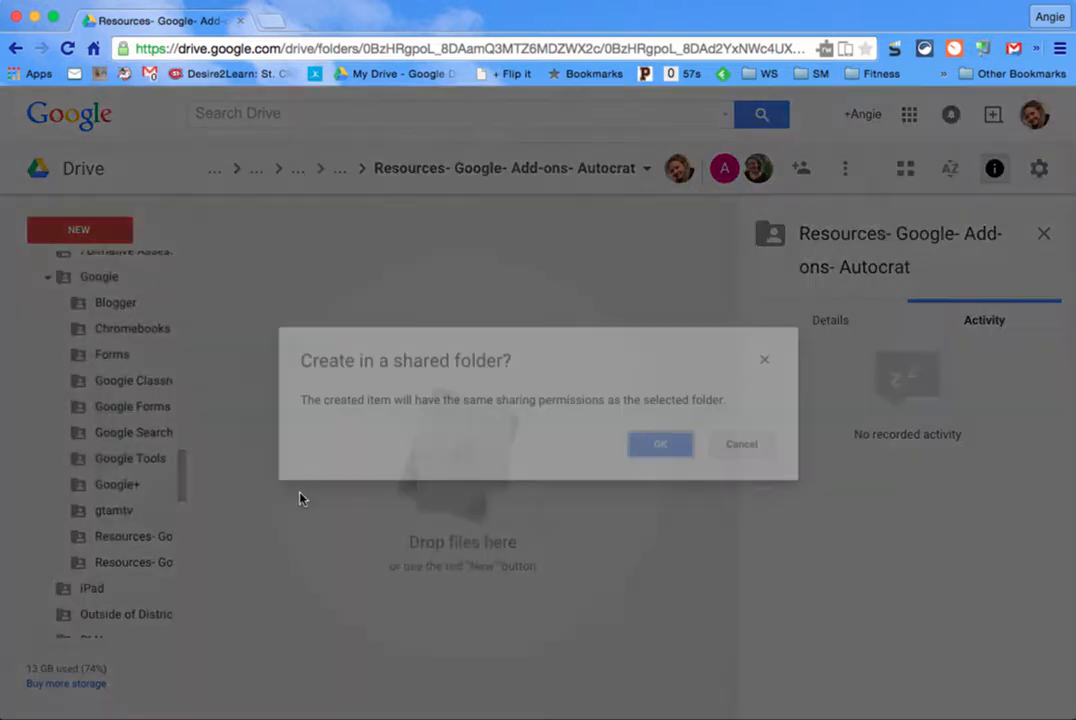
{"action": "left_click", "coordinate": [653, 444]}
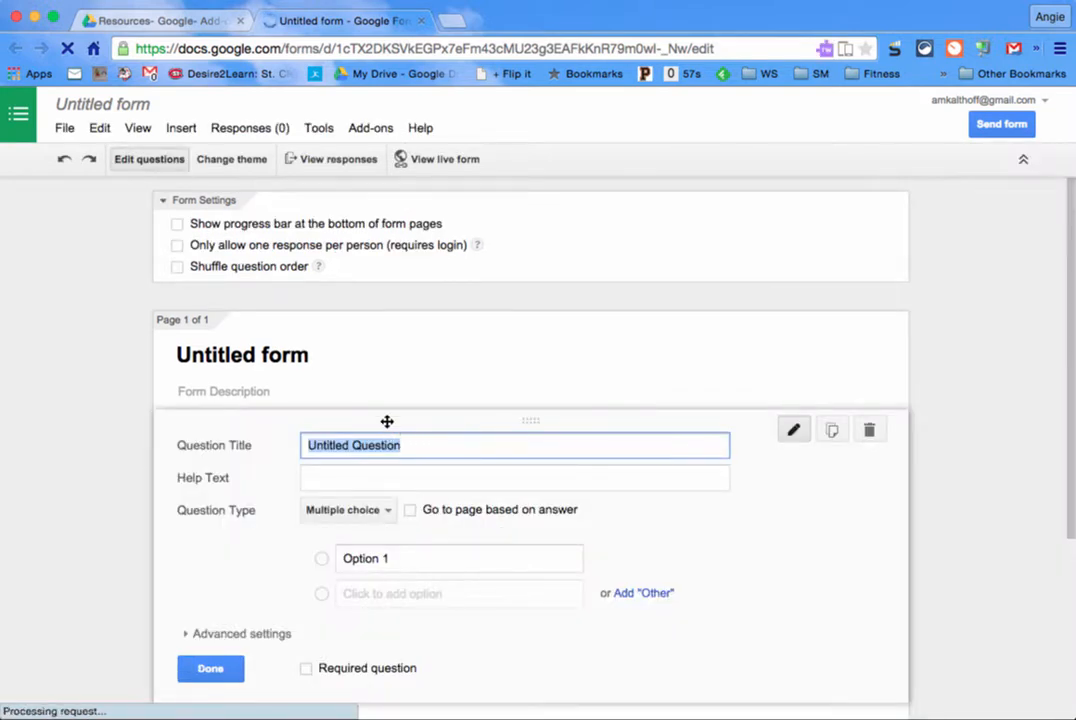
Step: Make the first question 'Your Name', a required text question with a first-and-last-name hint
{"action": "scroll", "coordinate": [519, 443], "scroll_direction": "down", "scroll_amount": 3}
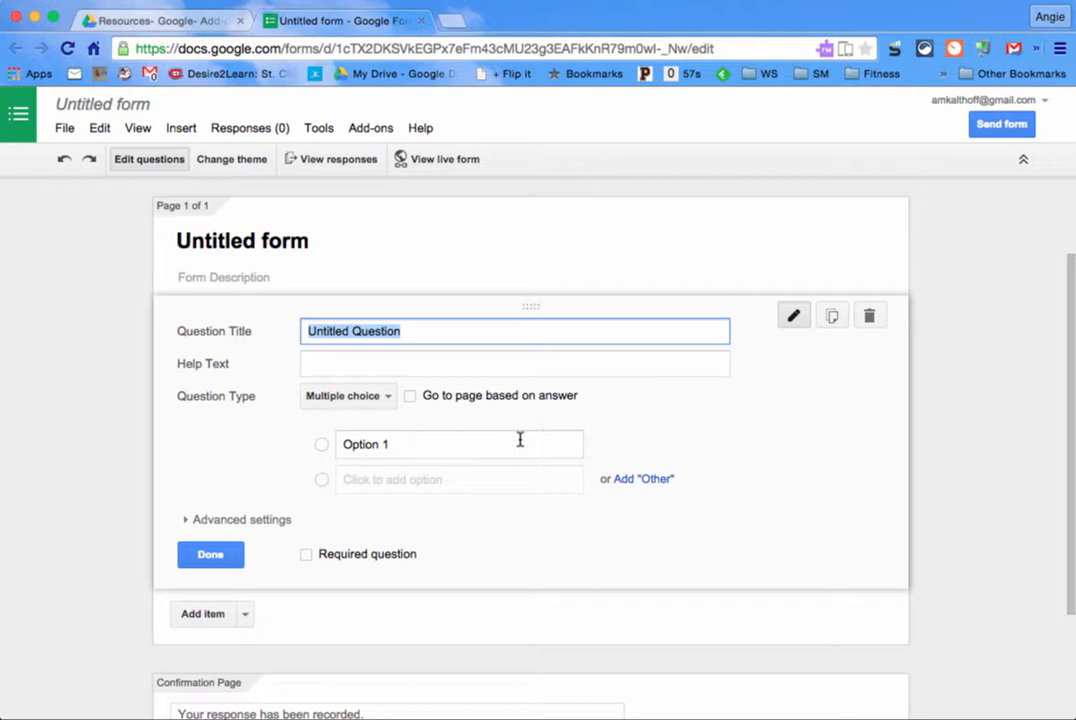
{"action": "type", "text": "First"}
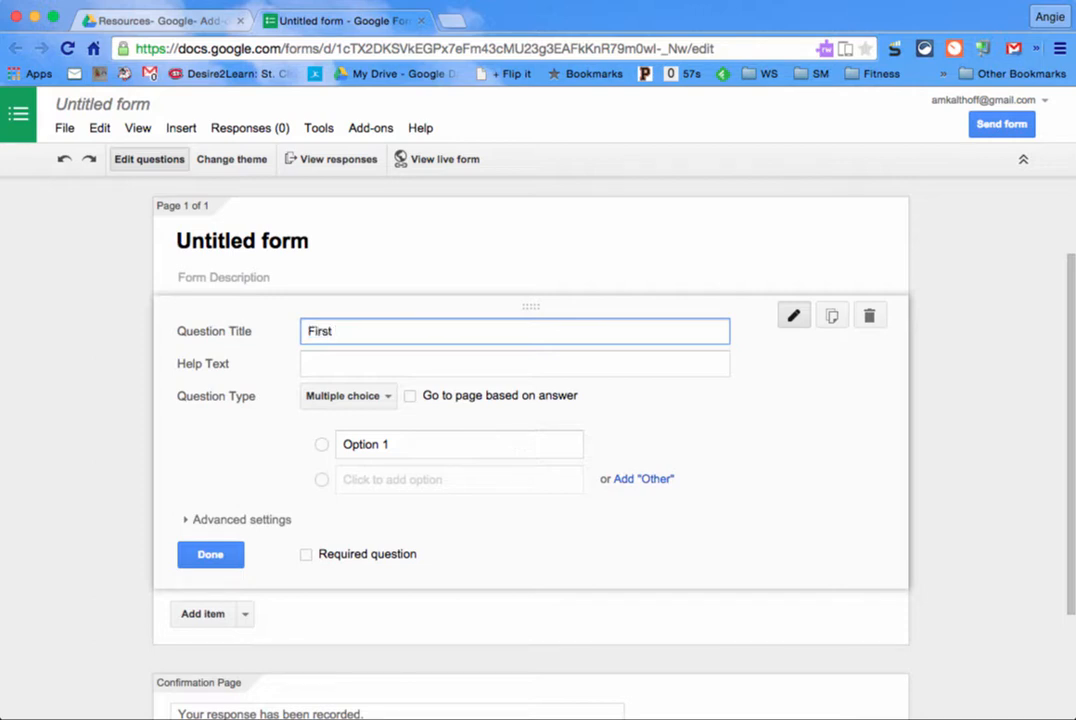
{"action": "key", "text": "BackSpace"}
{"action": "key", "text": "BackSpace"}
{"action": "key", "text": "BackSpace"}
{"action": "key", "text": "BackSpace"}
{"action": "key", "text": "BackSpace"}
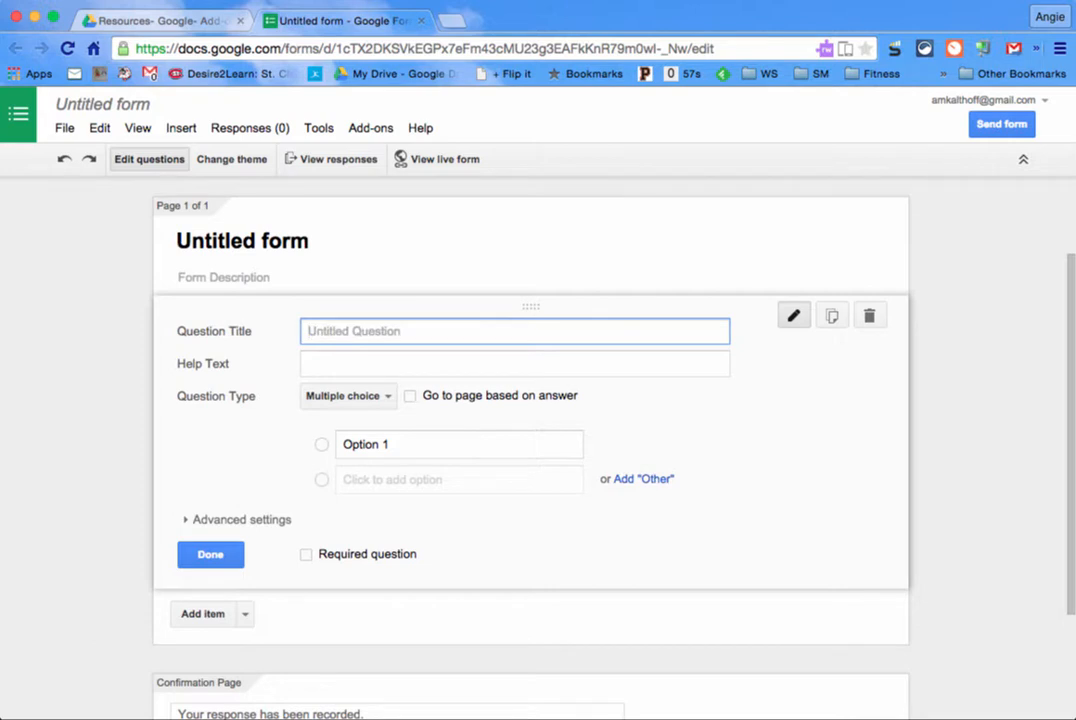
{"action": "type", "text": "Your Name"}
{"action": "key", "text": "Tab"}
{"action": "type", "text": "Fir"}
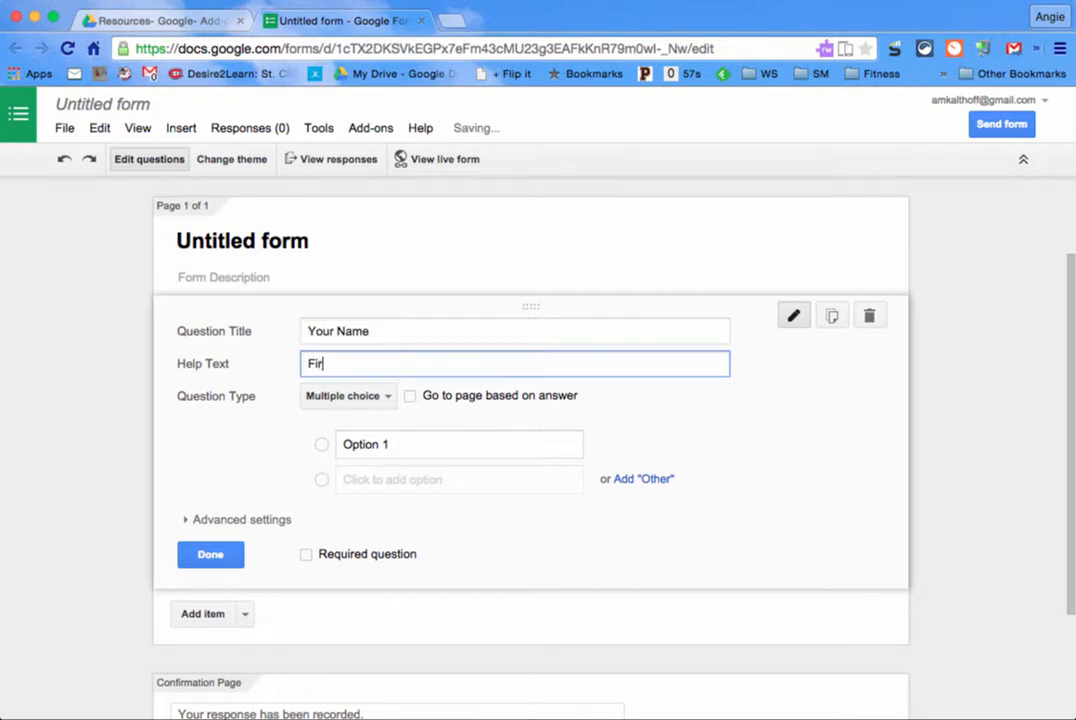
{"action": "type", "text": "st and Las"}
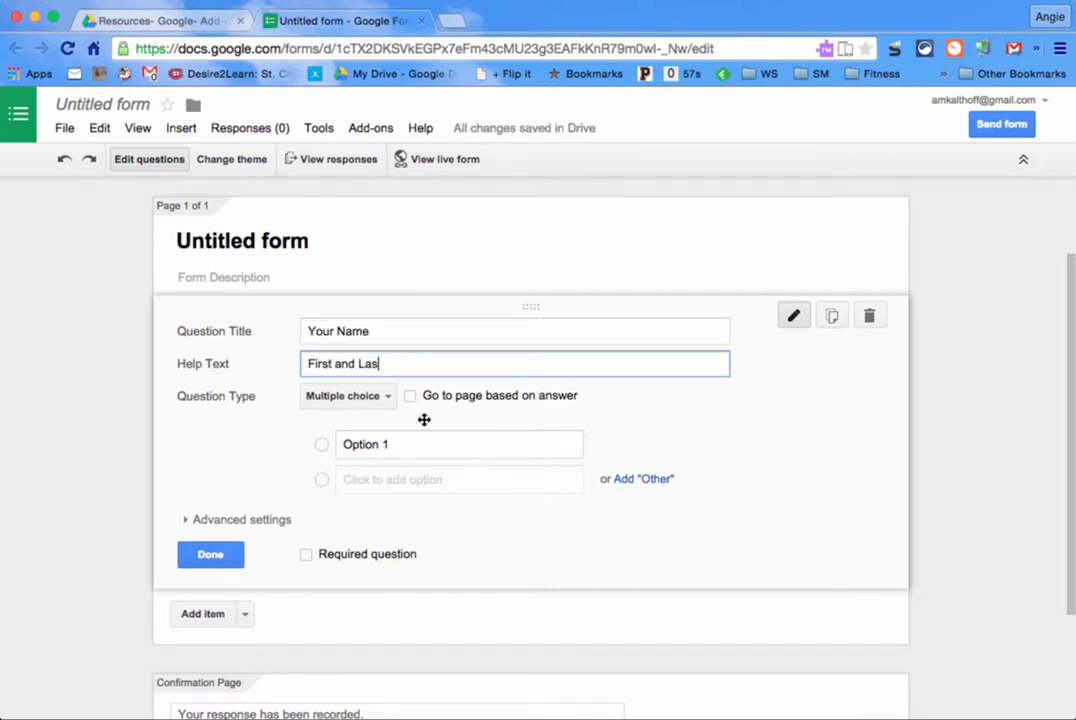
{"action": "left_click", "coordinate": [386, 400]}
{"action": "left_click", "coordinate": [370, 348]}
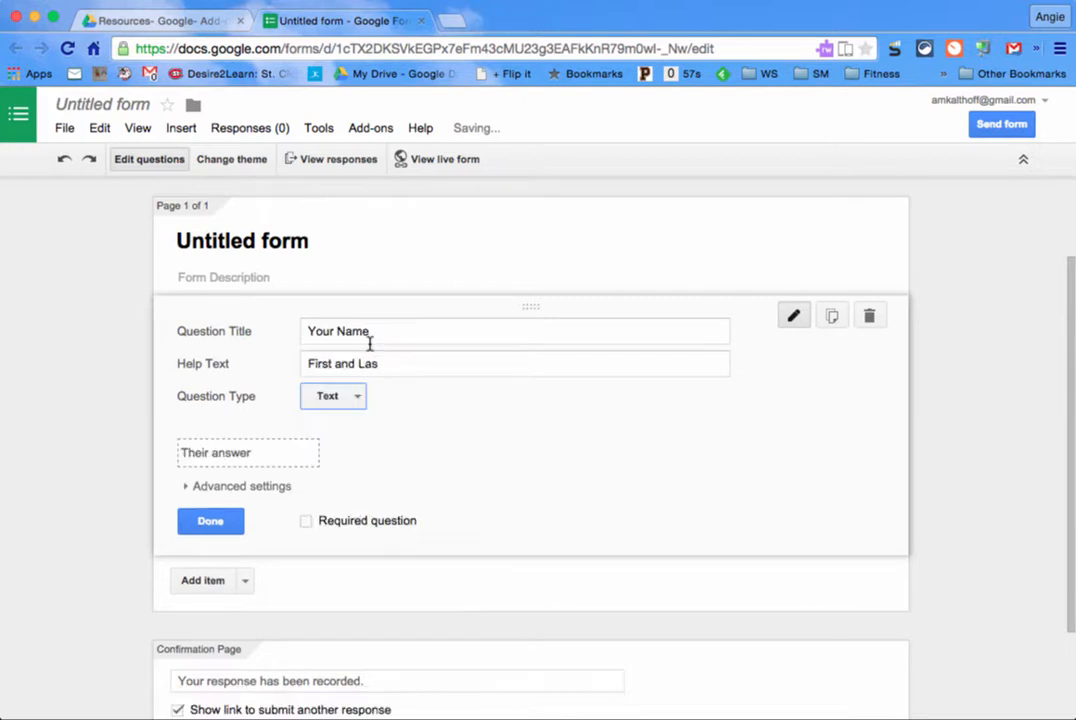
{"action": "left_click", "coordinate": [308, 523]}
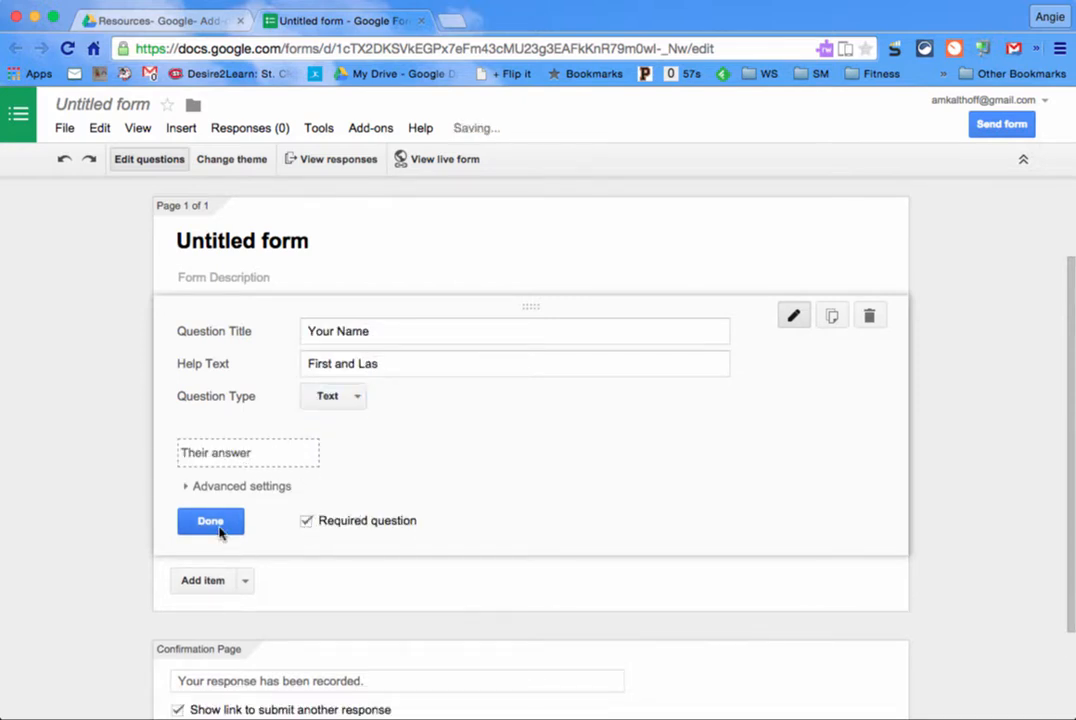
{"action": "left_click", "coordinate": [221, 532]}
{"action": "left_click", "coordinate": [245, 458]}
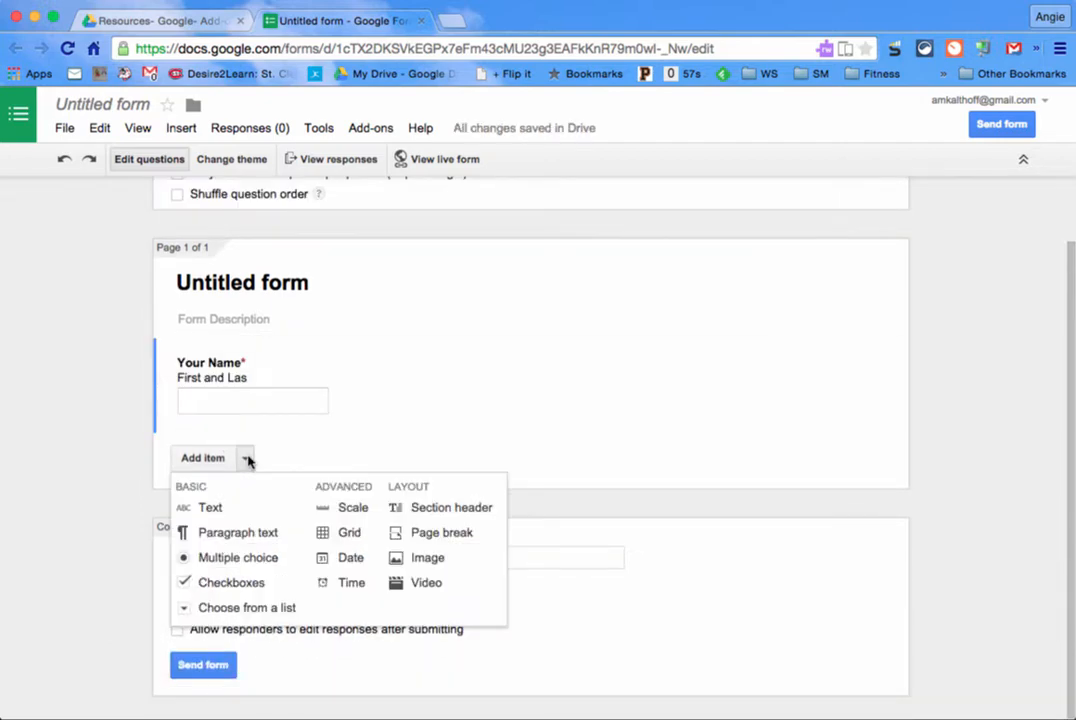
Step: Add a required 'Session' text question with help text 'What is the title of the session you attended?'
{"action": "left_click", "coordinate": [232, 512]}
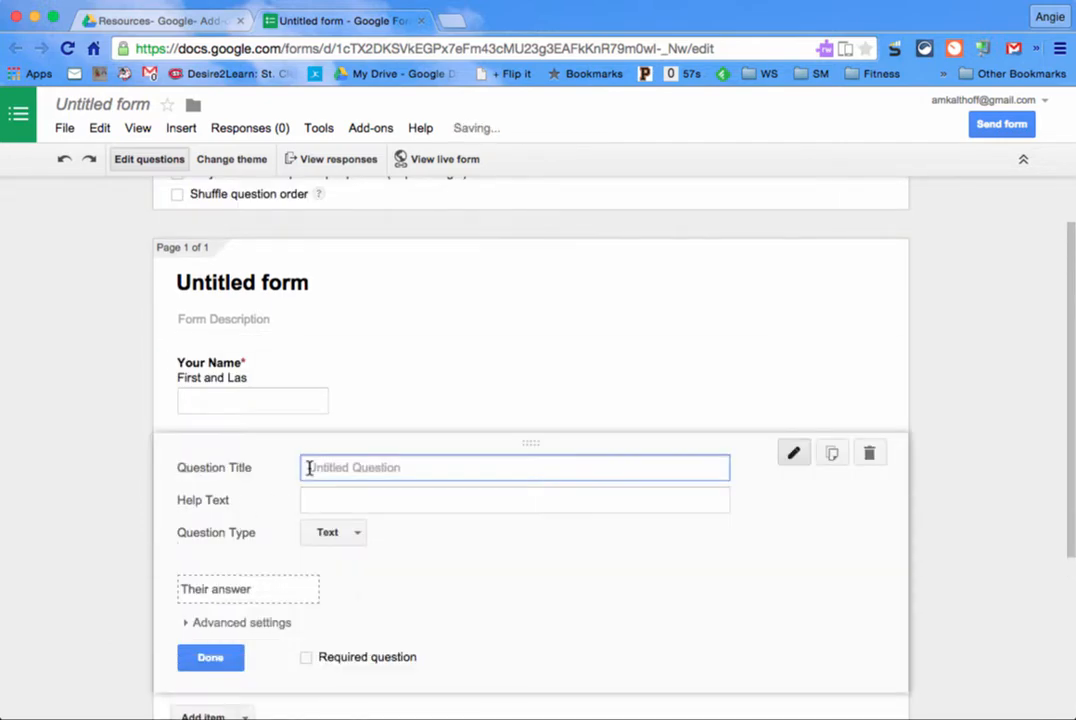
{"action": "type", "text": "Session"}
{"action": "key", "text": "Tab"}
{"action": "type", "text": "Wh"}
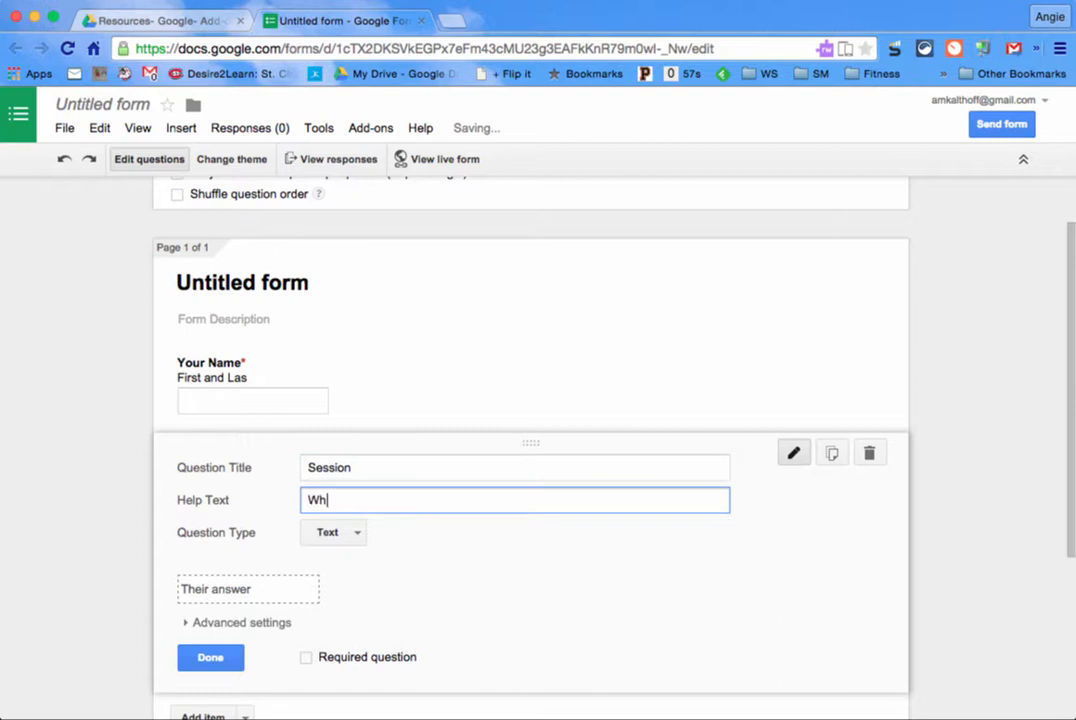
{"action": "type", "text": "at is the"}
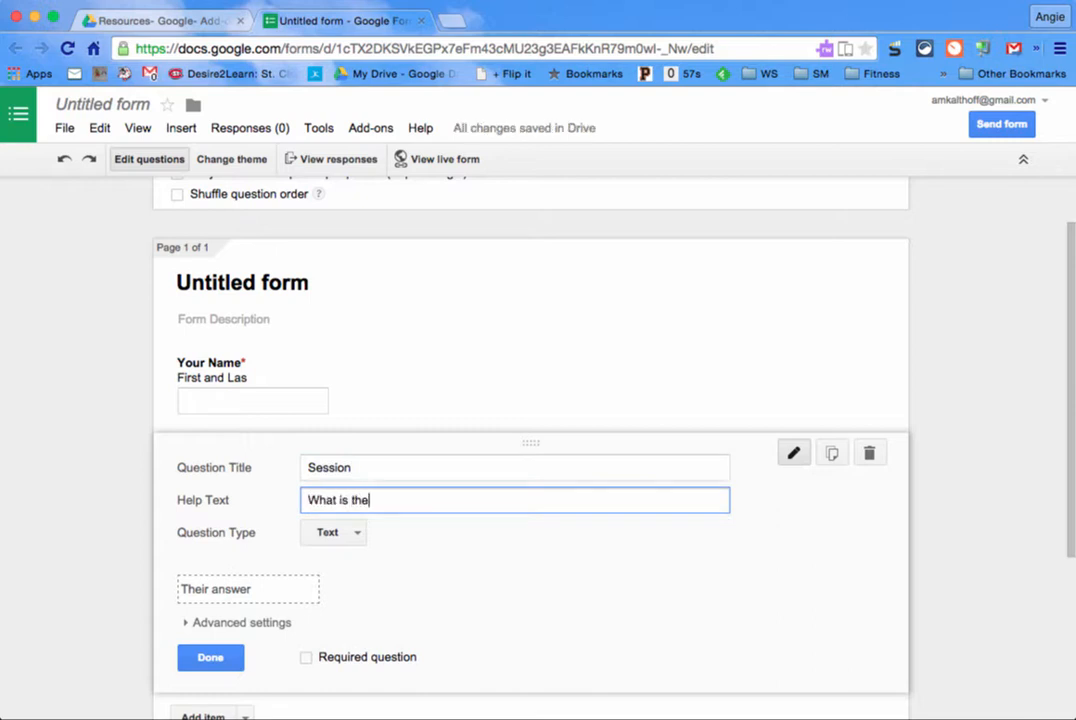
{"action": "type", "text": " title of the ses"}
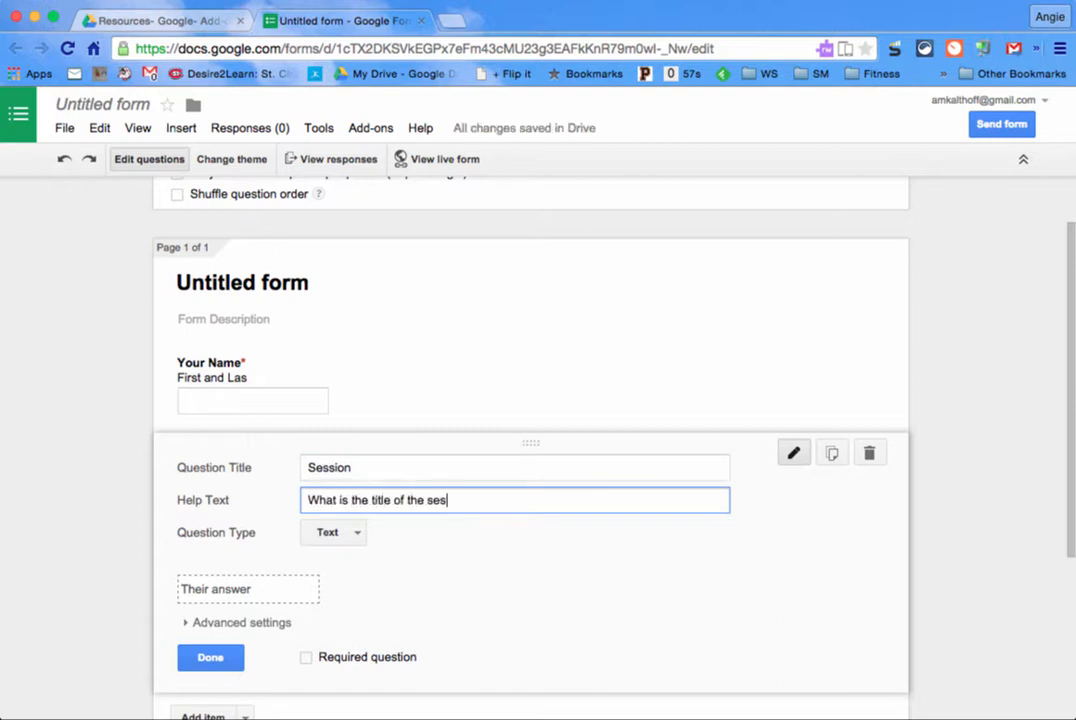
{"action": "type", "text": "sion you attend"}
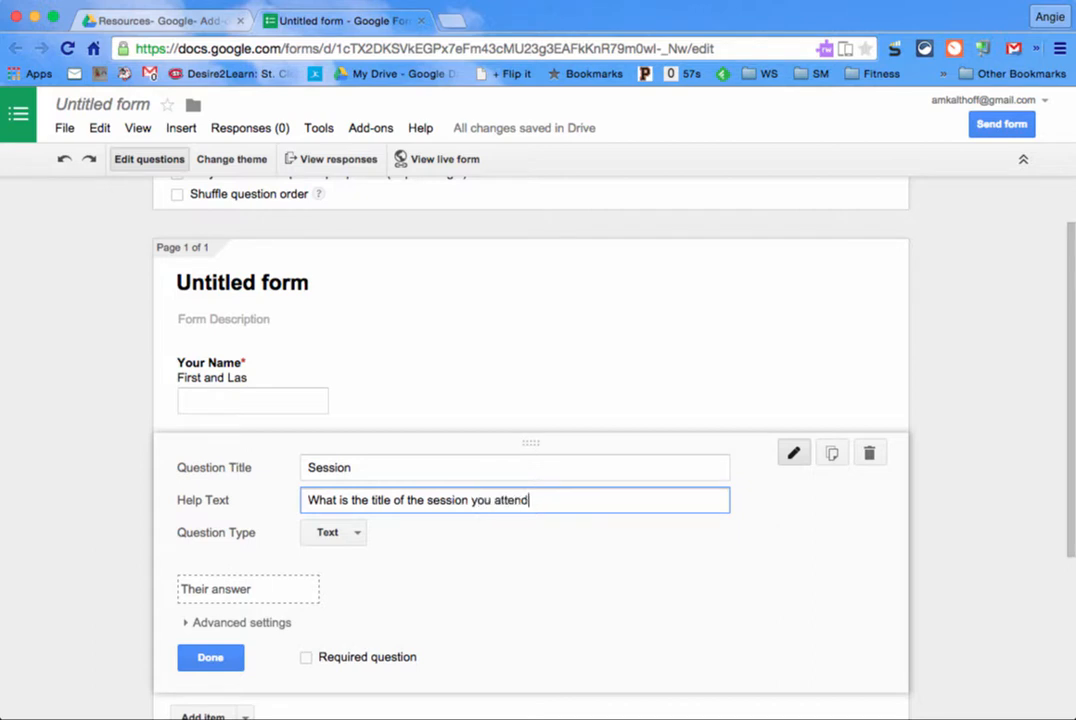
{"action": "type", "text": "ed?"}
{"action": "left_click", "coordinate": [306, 657]}
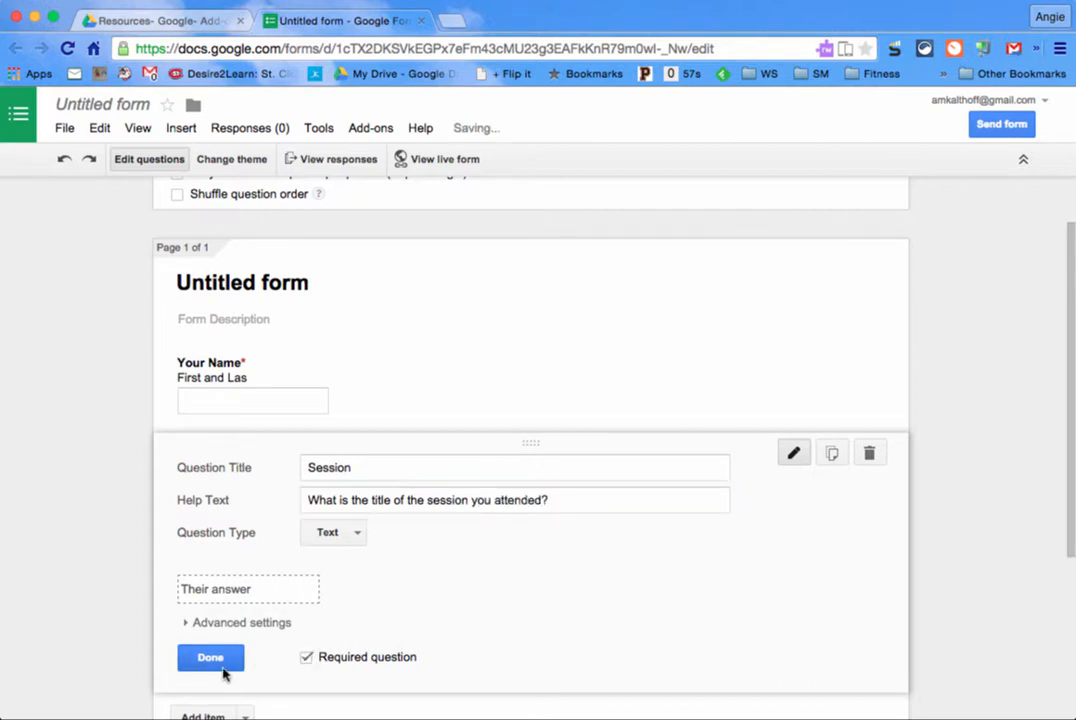
{"action": "left_click", "coordinate": [221, 667]}
Step: Add a required 'Date' text question with help text 'Date of Session'
{"action": "left_click", "coordinate": [222, 558]}
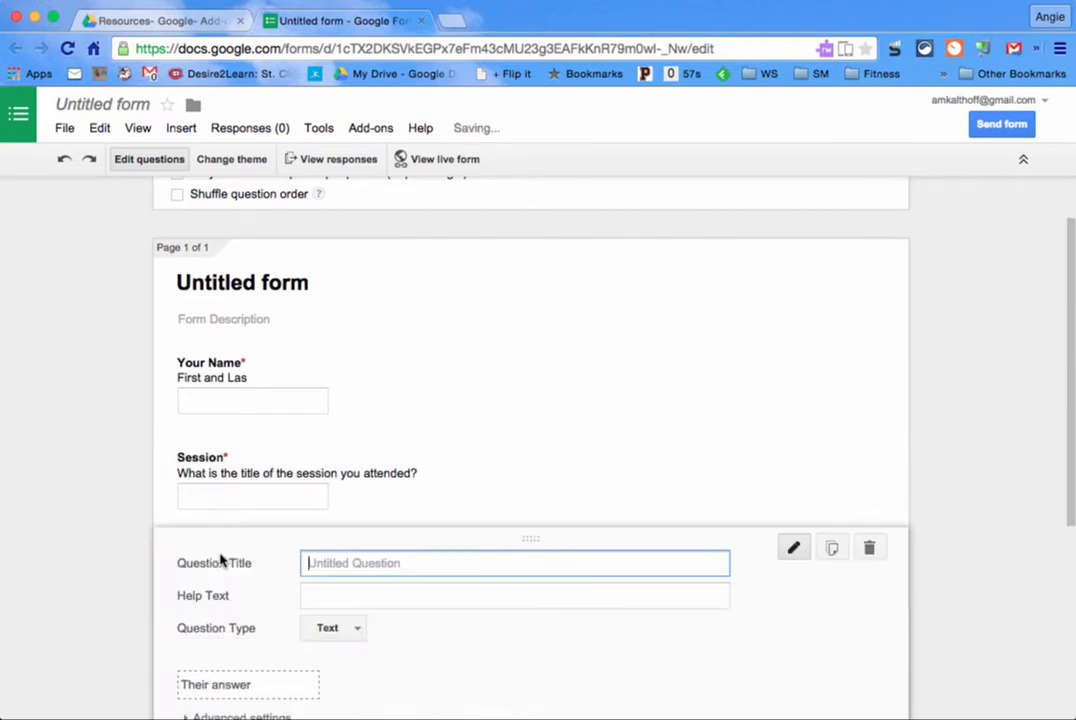
{"action": "type", "text": "Date"}
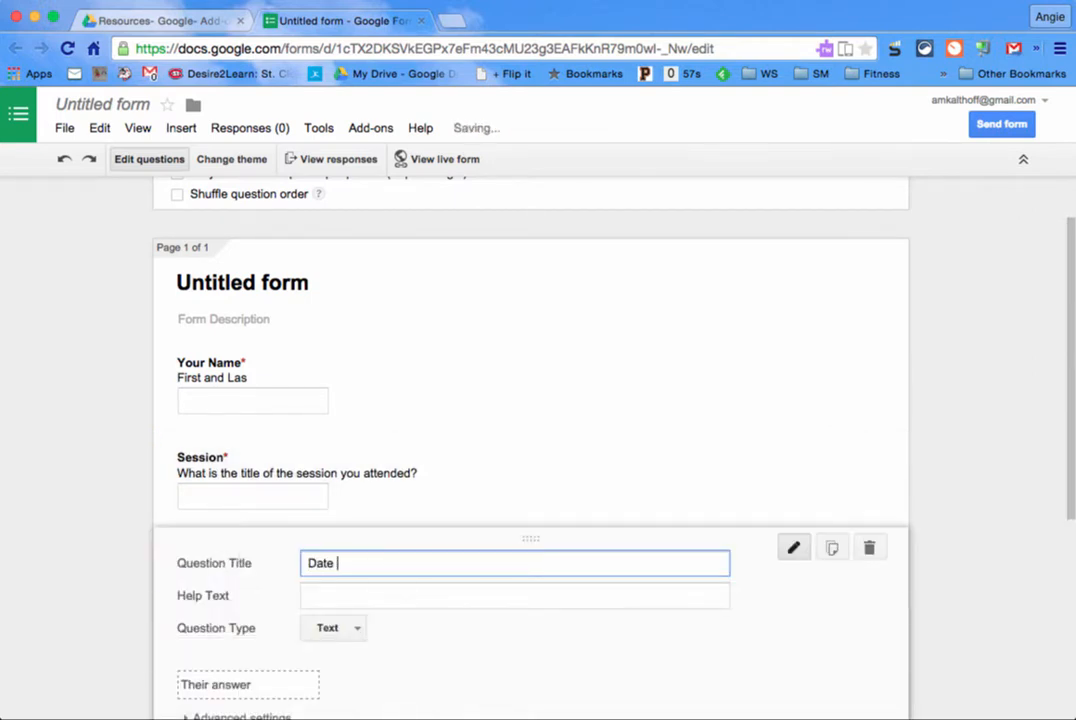
{"action": "key", "text": "Tab"}
{"action": "type", "text": "Date of SEss"}
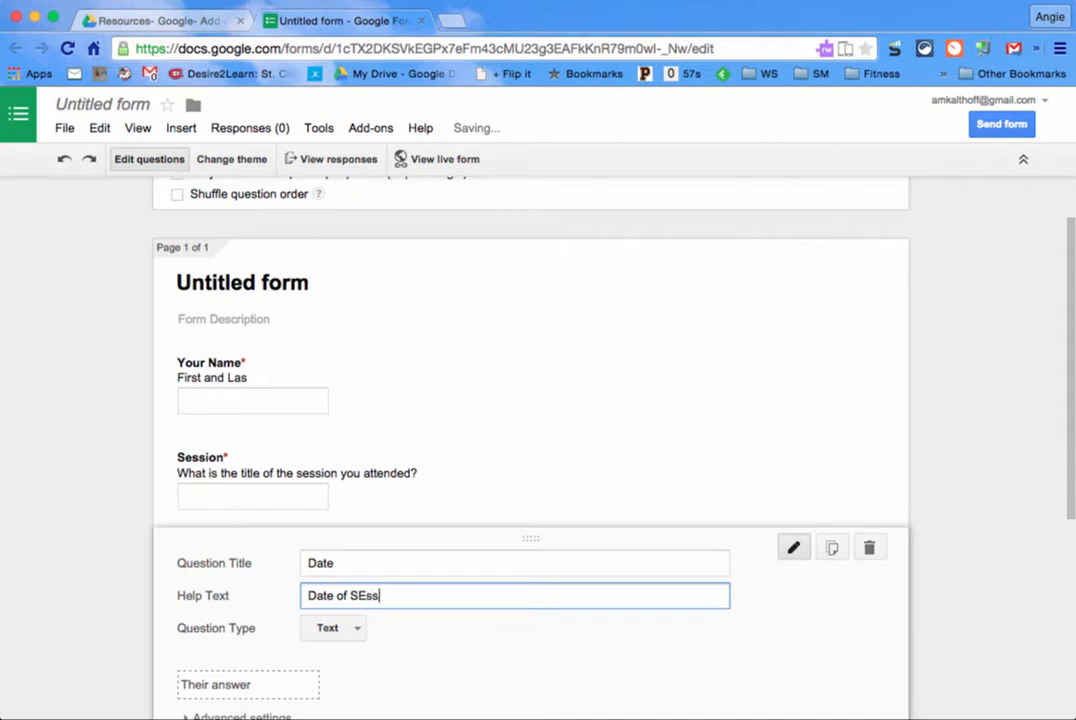
{"action": "key", "text": "BackSpace"}
{"action": "key", "text": "BackSpace"}
{"action": "key", "text": "BackSpace"}
{"action": "type", "text": "ession"}
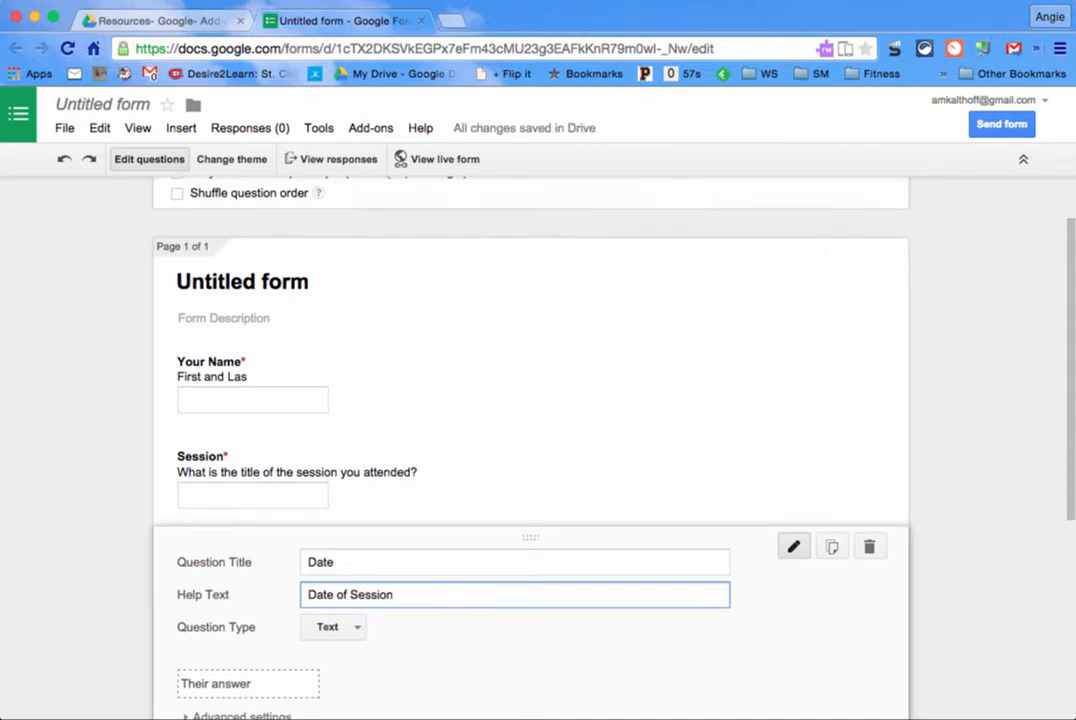
{"action": "scroll", "coordinate": [329, 557], "scroll_direction": "down", "scroll_amount": 2}
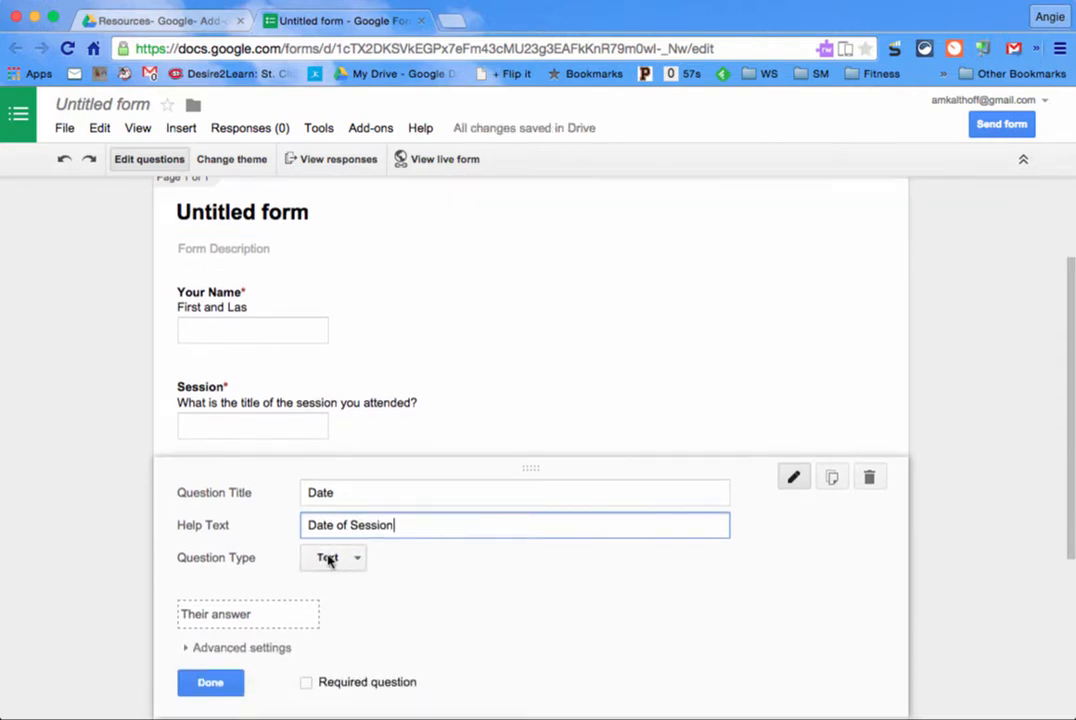
{"action": "left_click", "coordinate": [305, 686]}
{"action": "left_click", "coordinate": [212, 685]}
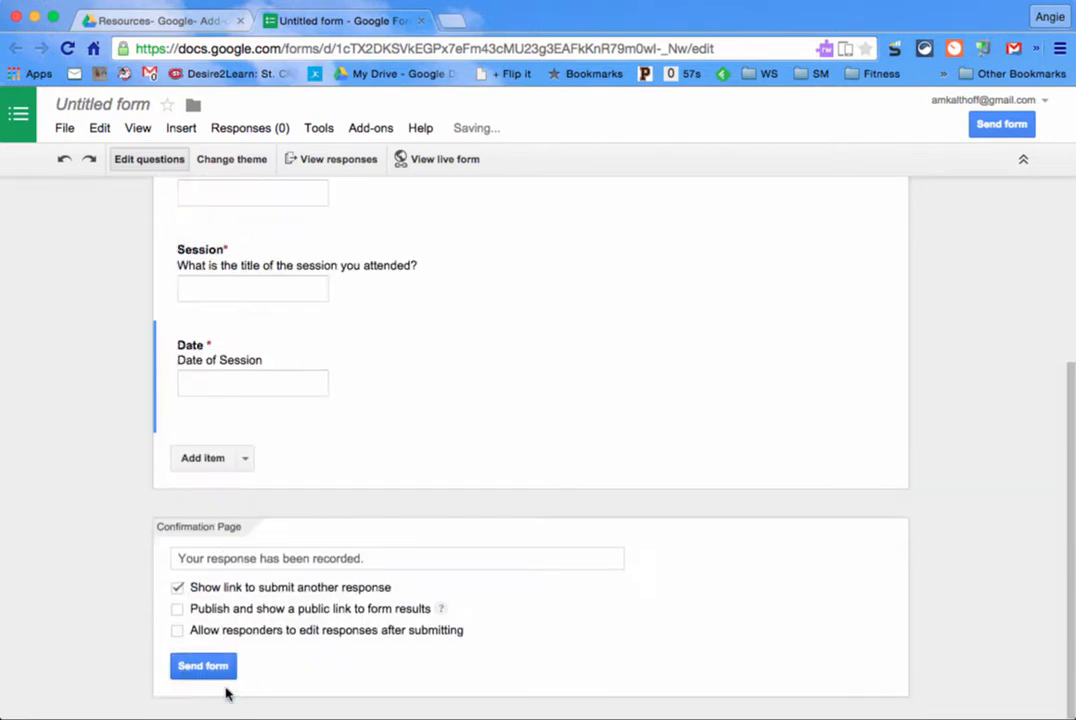
Step: Add a required 'Email' text question asking which email address should receive the CEU
{"action": "left_click", "coordinate": [247, 459]}
{"action": "left_click", "coordinate": [254, 509]}
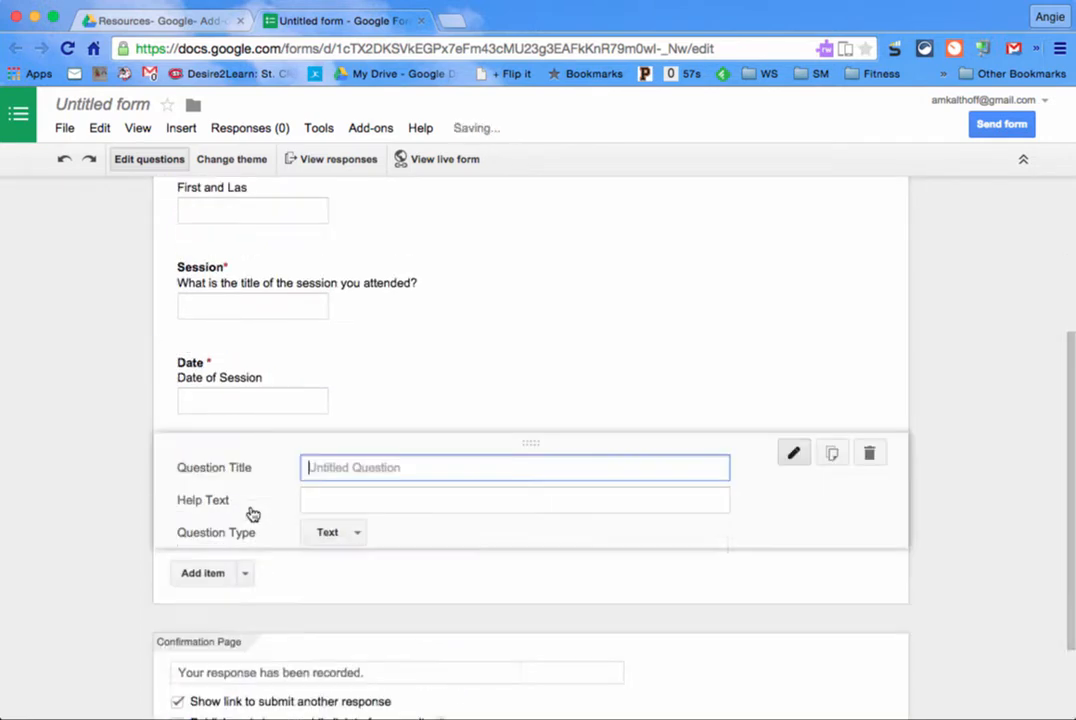
{"action": "type", "text": "Email"}
{"action": "key", "text": "Tab"}
{"action": "type", "text": "Wha"}
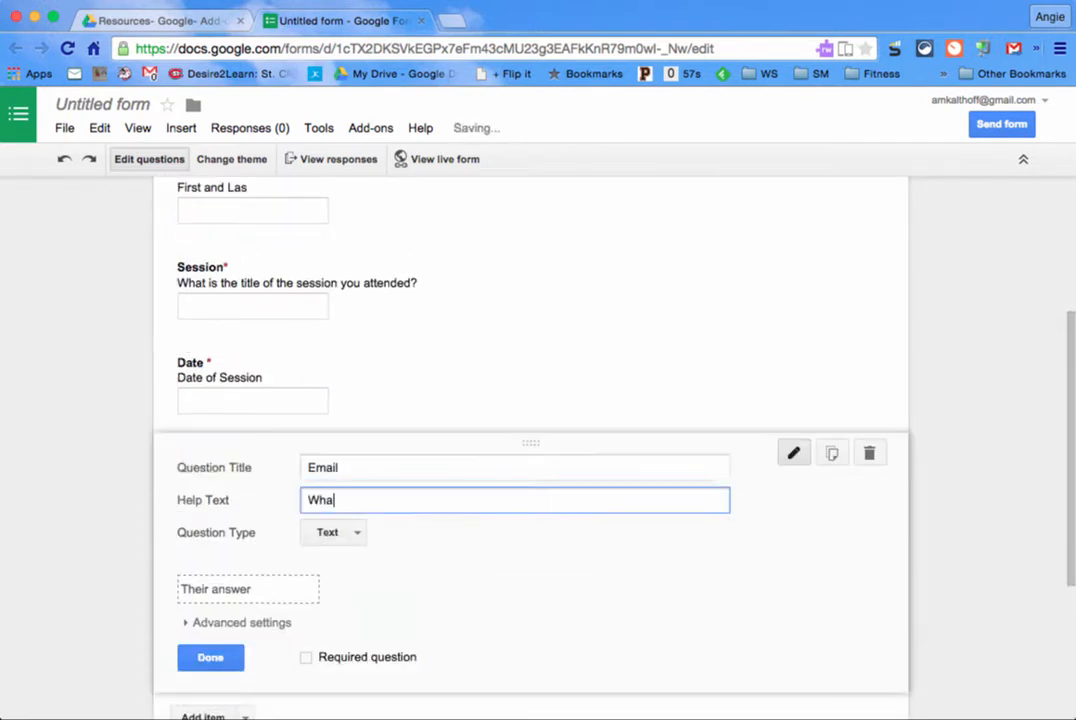
{"action": "type", "text": "t is your email add"}
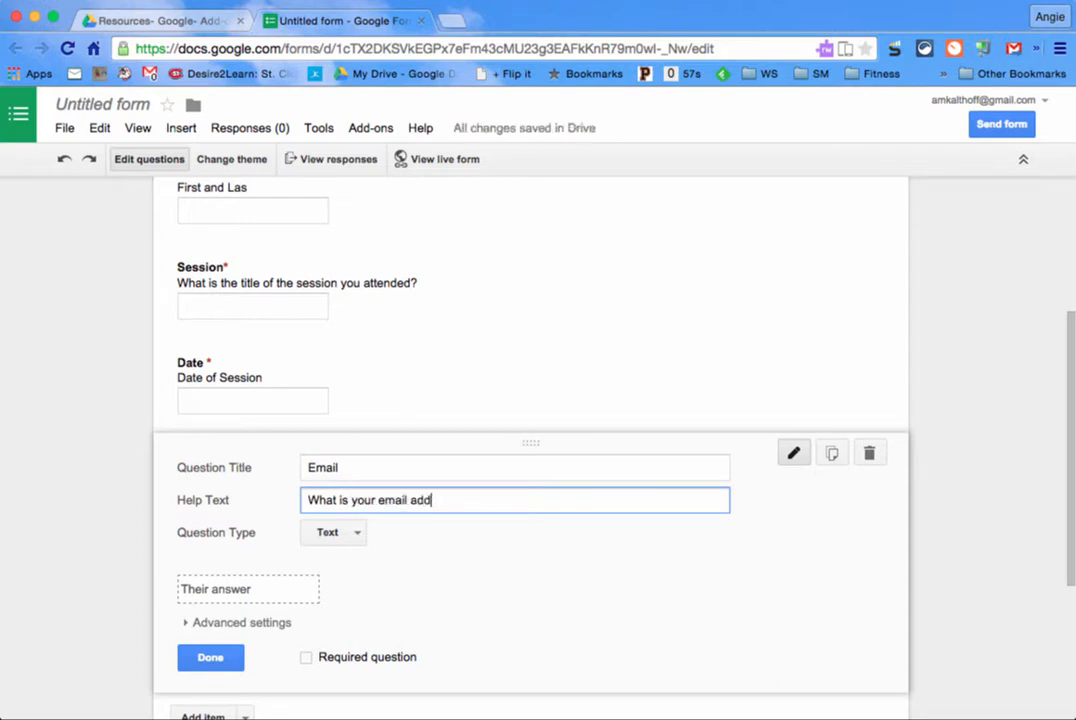
{"action": "type", "text": "ress you would like to receive your ceu at?"}
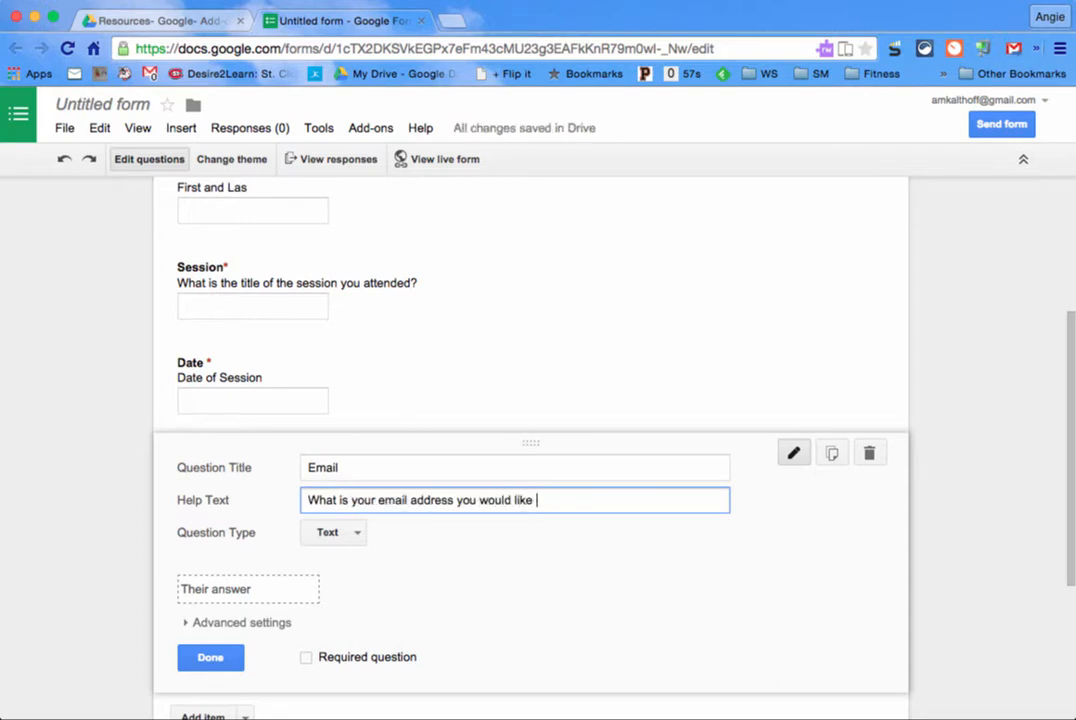
{"action": "left_click", "coordinate": [307, 658]}
{"action": "left_click", "coordinate": [211, 657]}
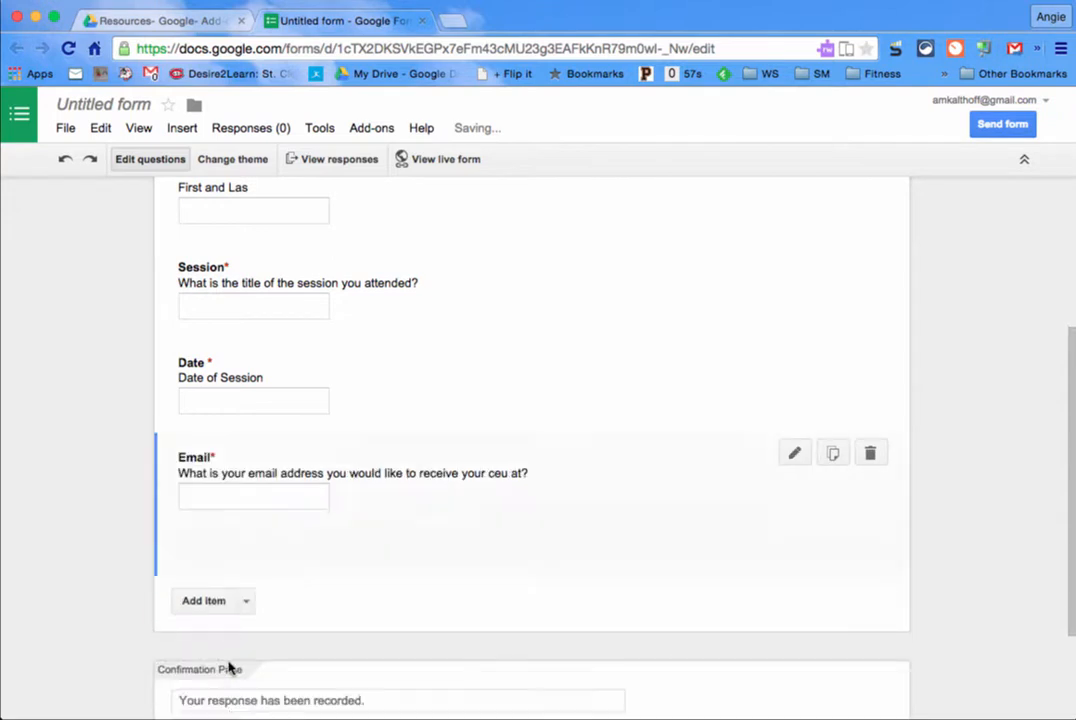
Step: Title the form 'CEU Creation Form'
{"action": "scroll", "coordinate": [343, 362], "scroll_direction": "up", "scroll_amount": 2}
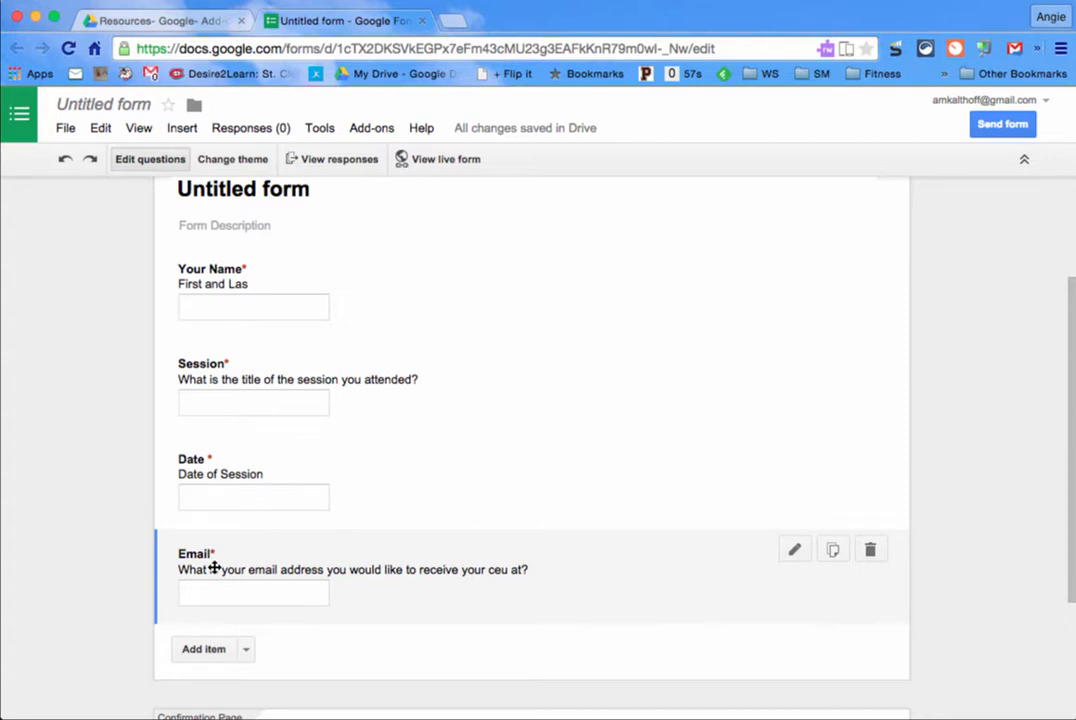
{"action": "scroll", "coordinate": [269, 274], "scroll_direction": "up", "scroll_amount": 2}
{"action": "left_click", "coordinate": [269, 274]}
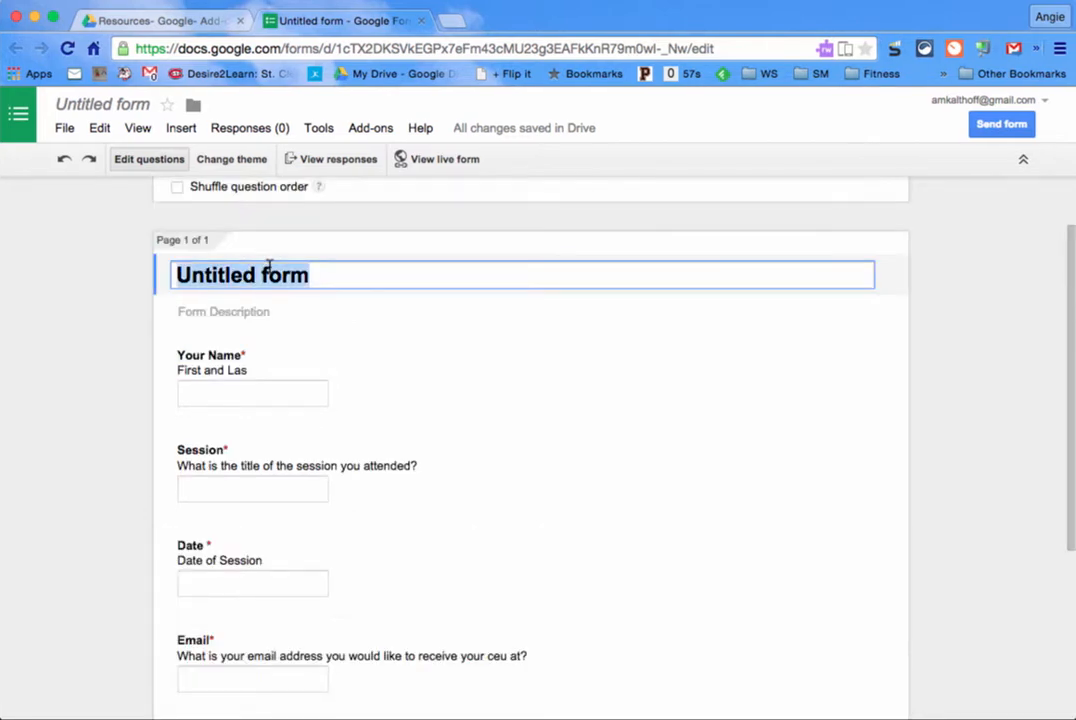
{"action": "type", "text": "CEU Creation "}
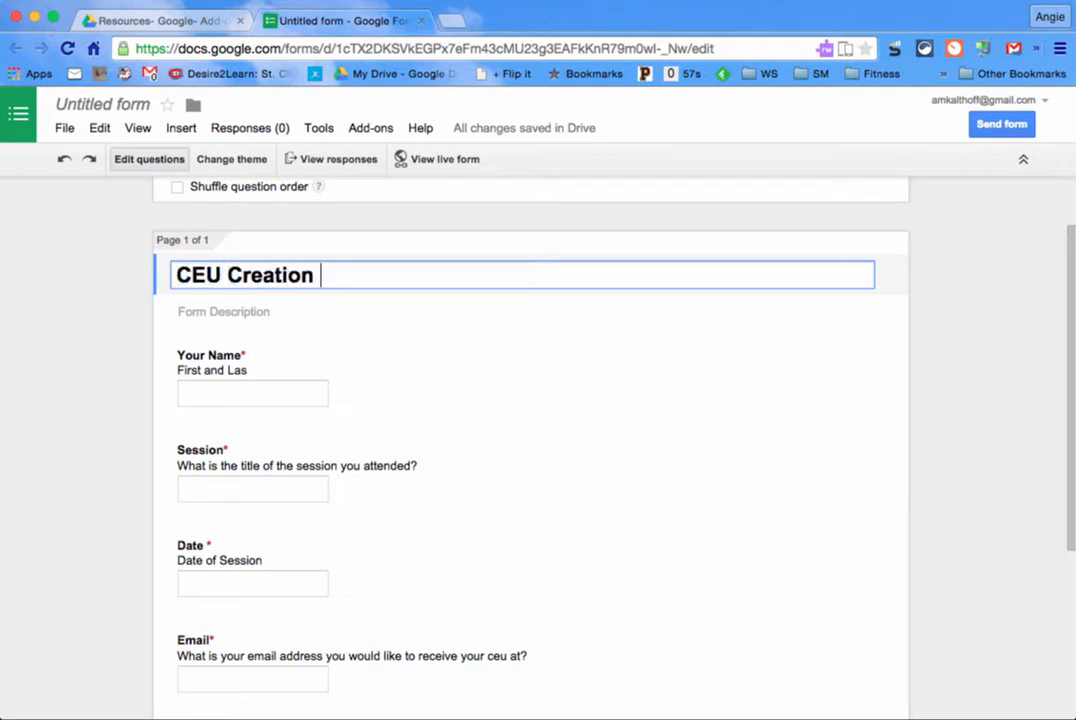
{"action": "type", "text": "Form"}
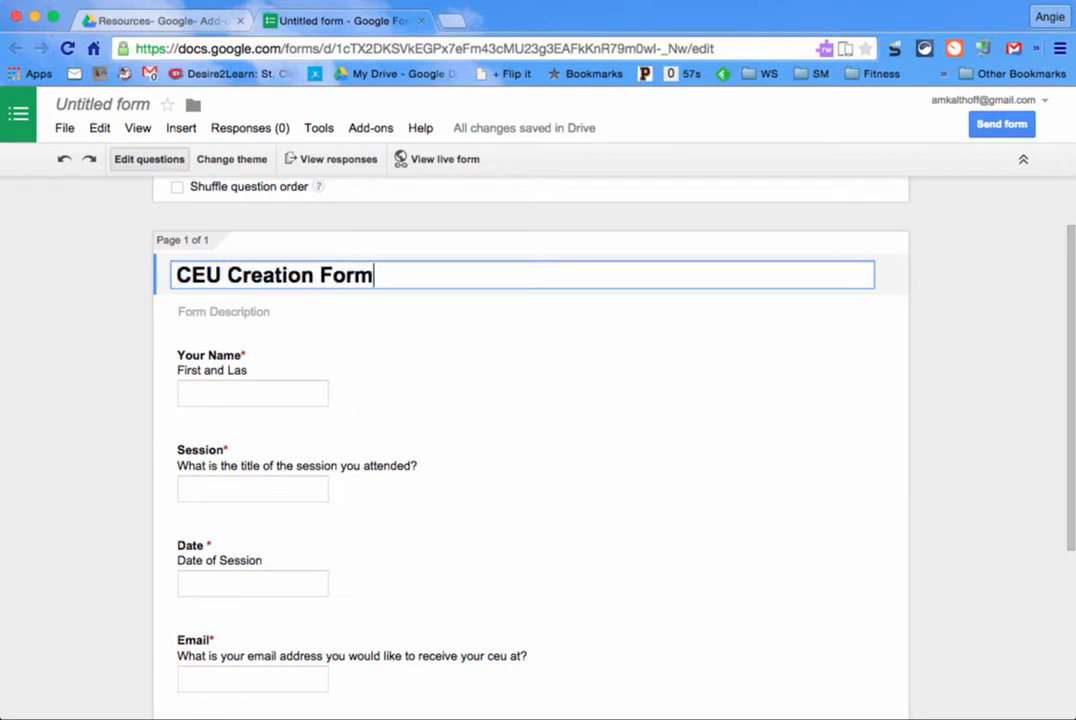
Step: Confirm the form file name as 'Ceu Creation Form'
{"action": "left_click", "coordinate": [133, 108]}
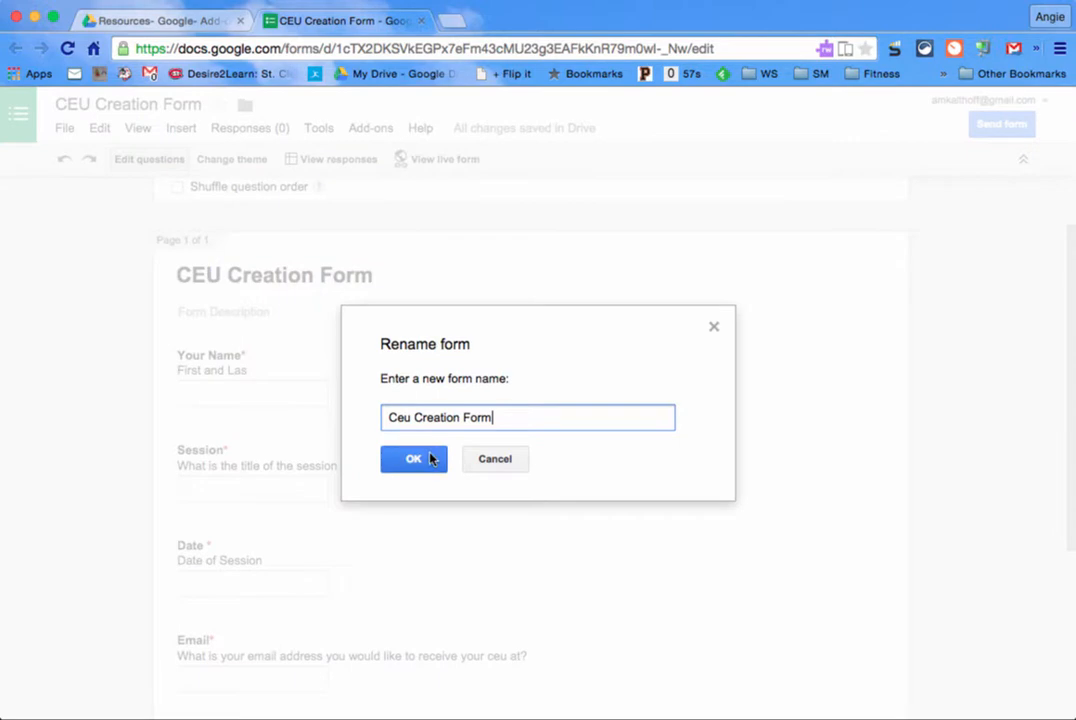
{"action": "left_click", "coordinate": [413, 458]}
{"action": "scroll", "coordinate": [432, 456], "scroll_direction": "down", "scroll_amount": 5}
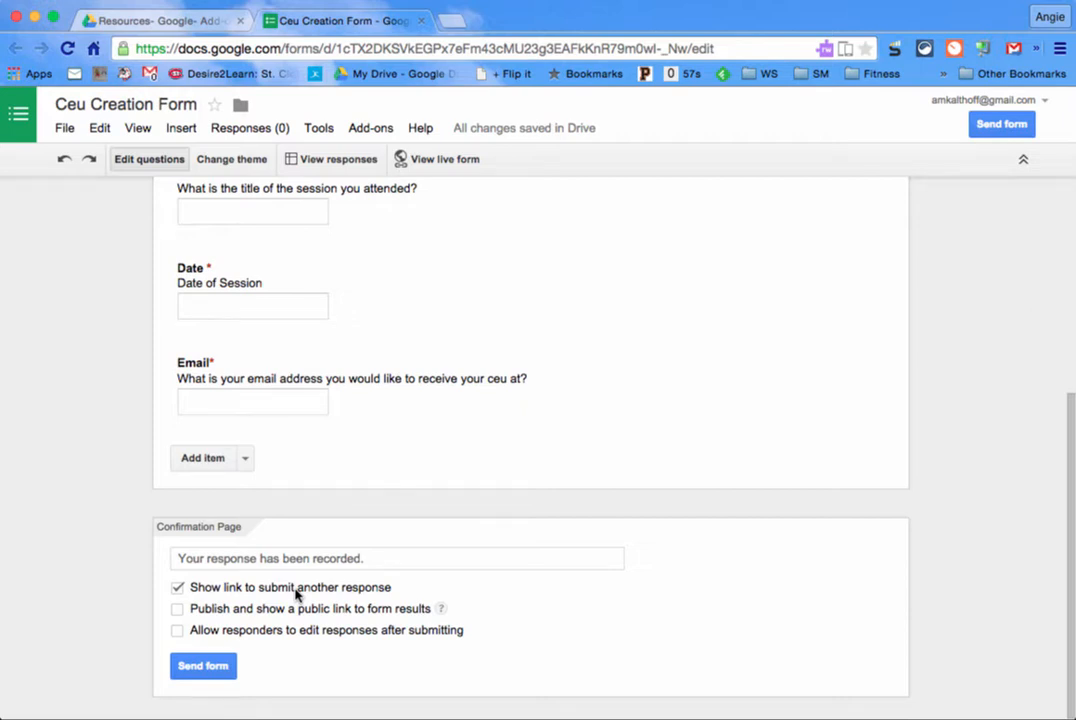
{"action": "scroll", "coordinate": [374, 396], "scroll_direction": "up", "scroll_amount": 5}
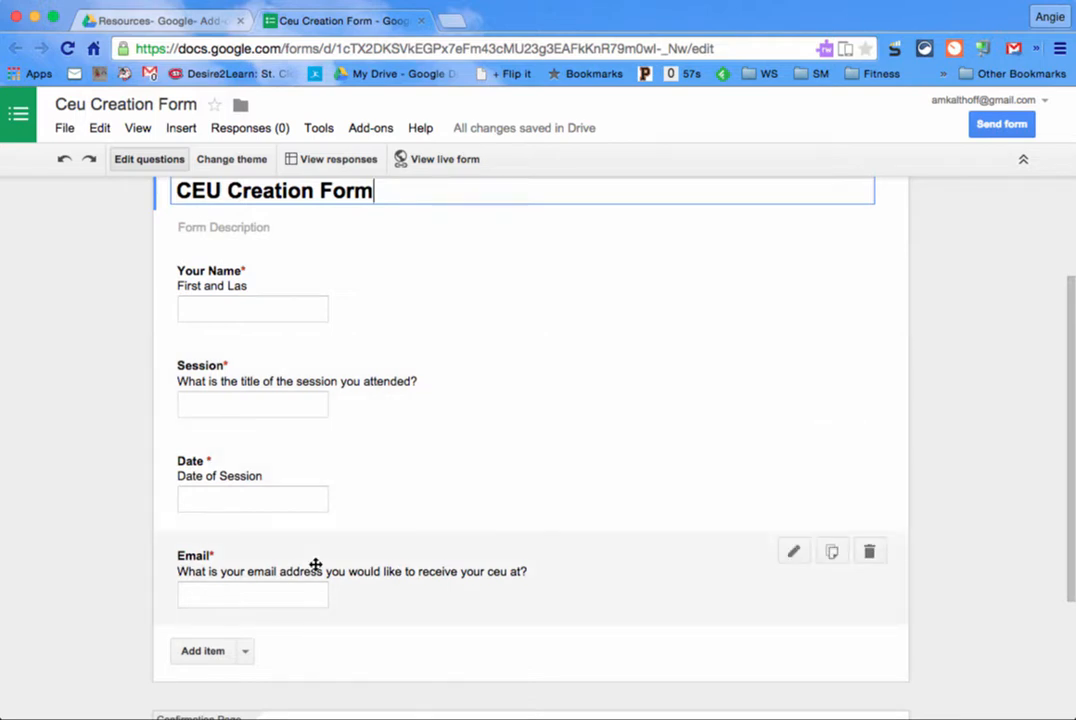
Step: Add a required 'Hours' question, 'How long was the session you attended?', and move it above Date
{"action": "left_click", "coordinate": [245, 652]}
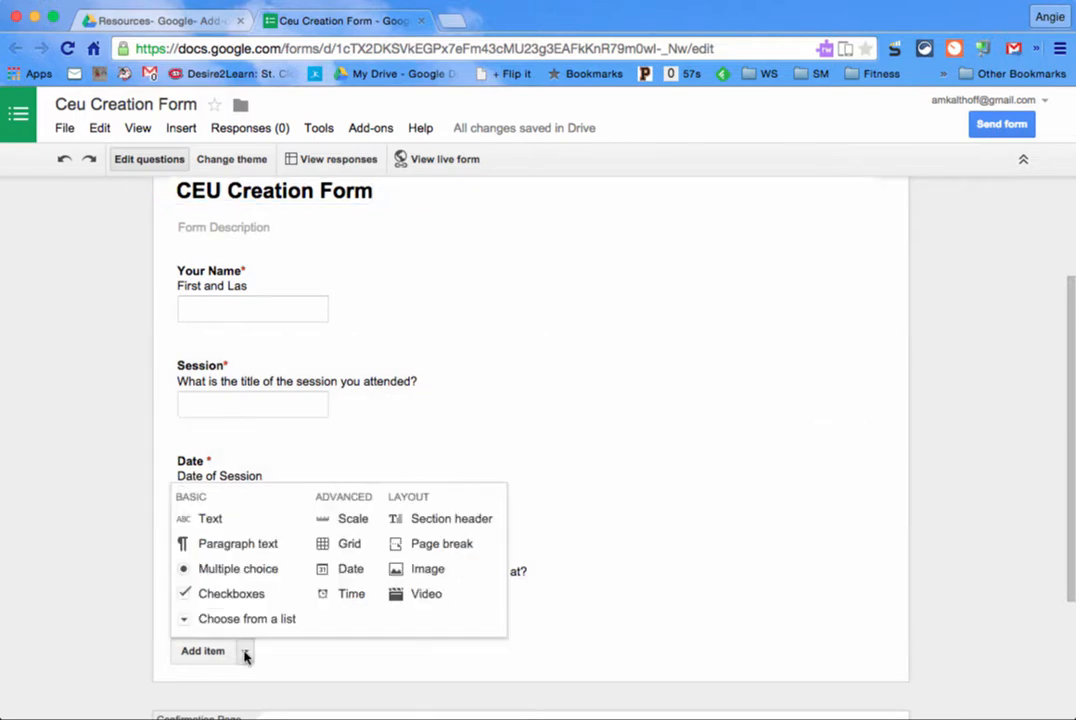
{"action": "left_click", "coordinate": [237, 517]}
{"action": "type", "text": "Hel"}
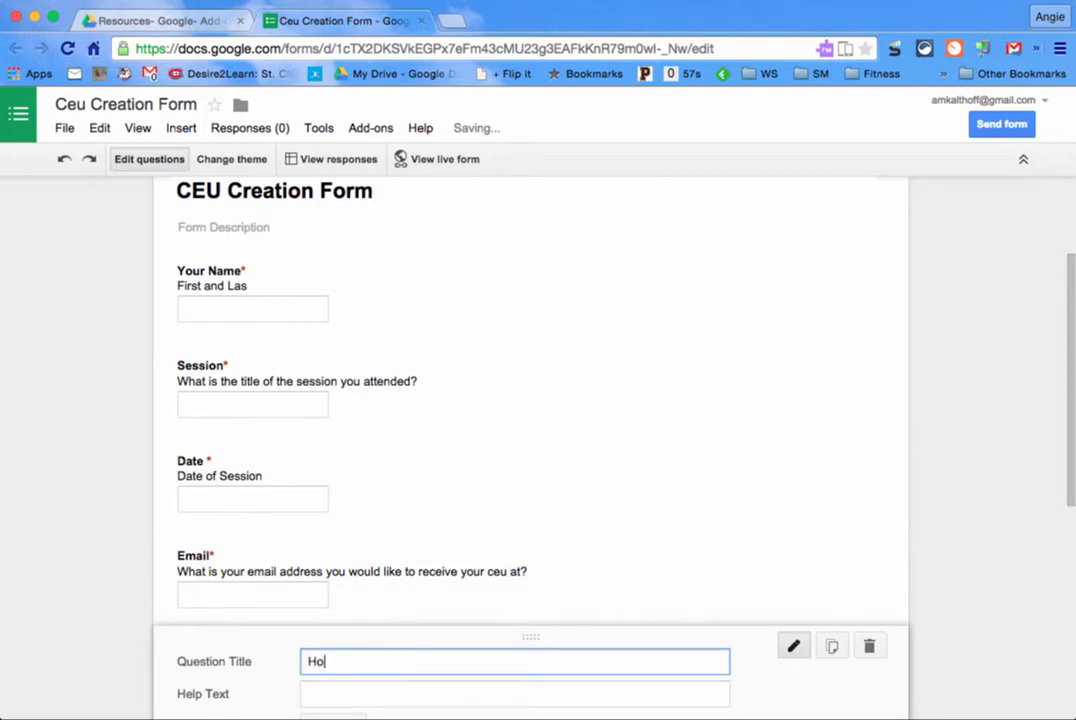
{"action": "key", "text": "BackSpace"}
{"action": "key", "text": "BackSpace"}
{"action": "key", "text": "BackSpace"}
{"action": "type", "text": "Hours"}
{"action": "key", "text": "Tab"}
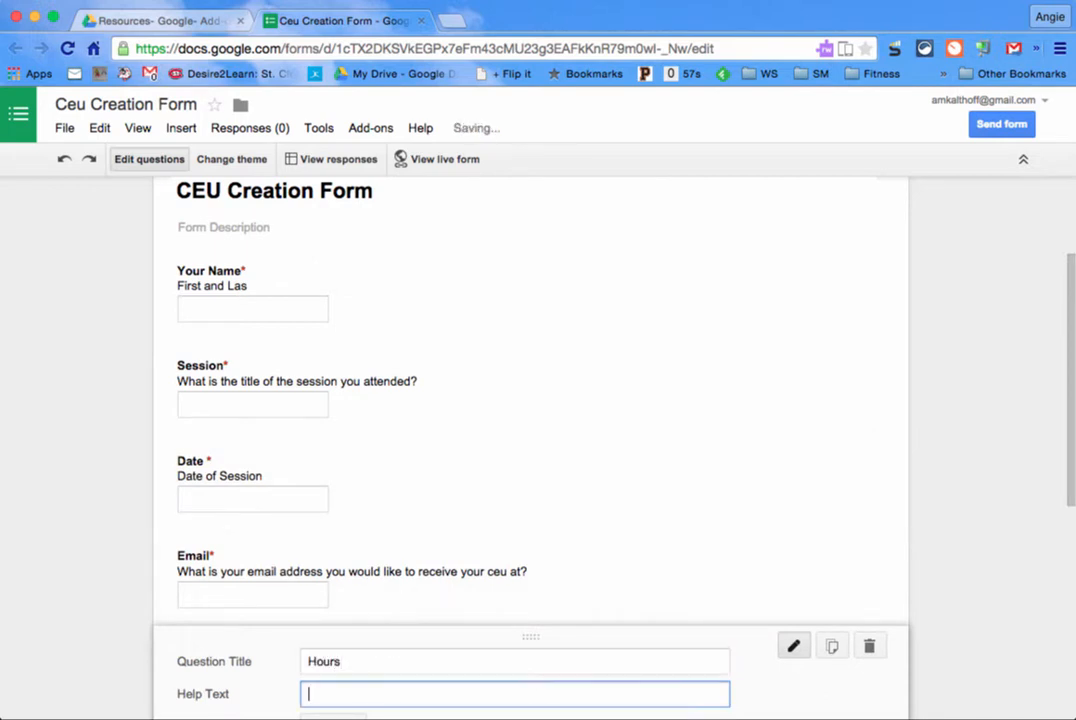
{"action": "type", "text": "How long was the session you"}
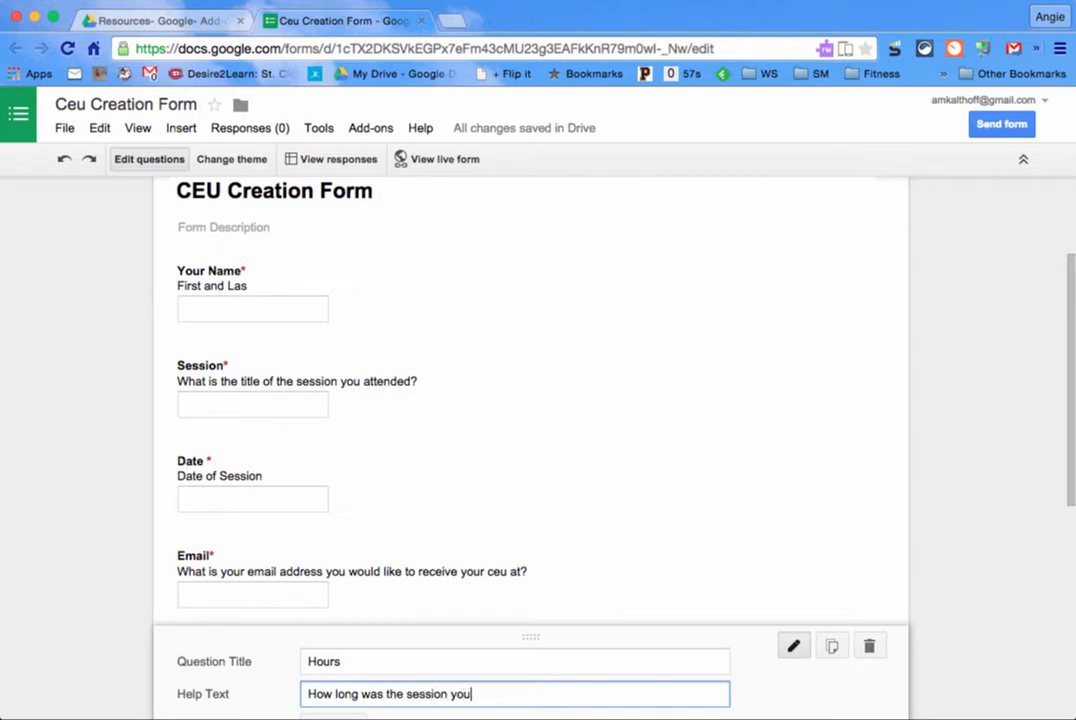
{"action": "type", "text": " attended?"}
{"action": "scroll", "coordinate": [351, 651], "scroll_direction": "down", "scroll_amount": 2}
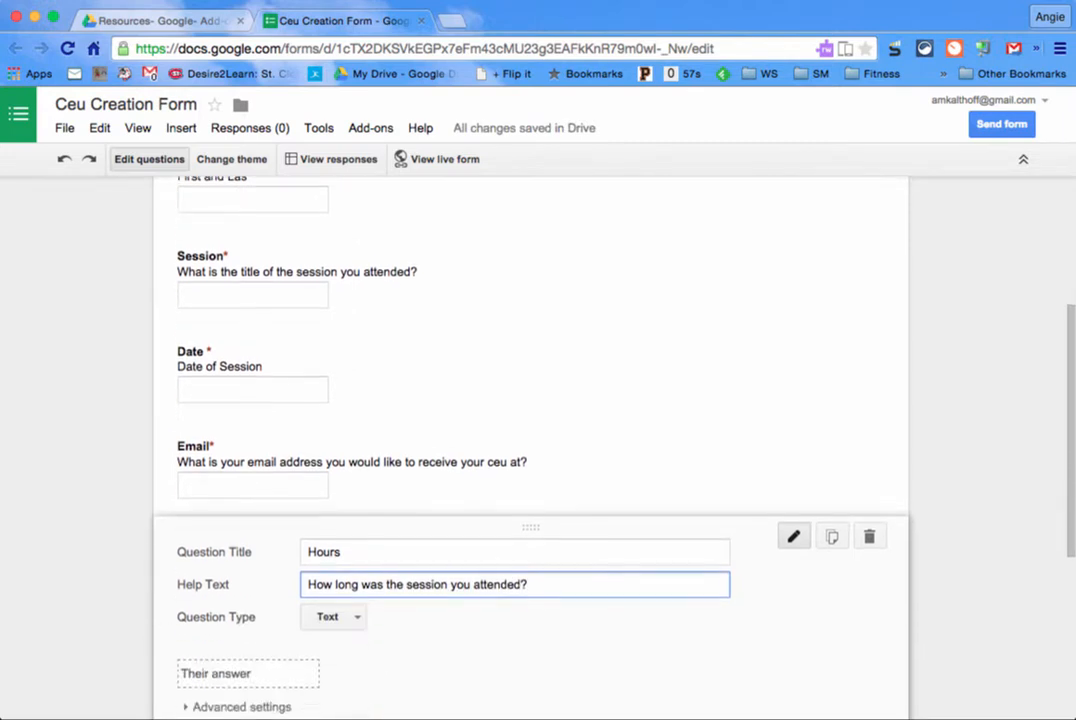
{"action": "scroll", "coordinate": [351, 651], "scroll_direction": "down", "scroll_amount": 1}
{"action": "left_click", "coordinate": [306, 682]}
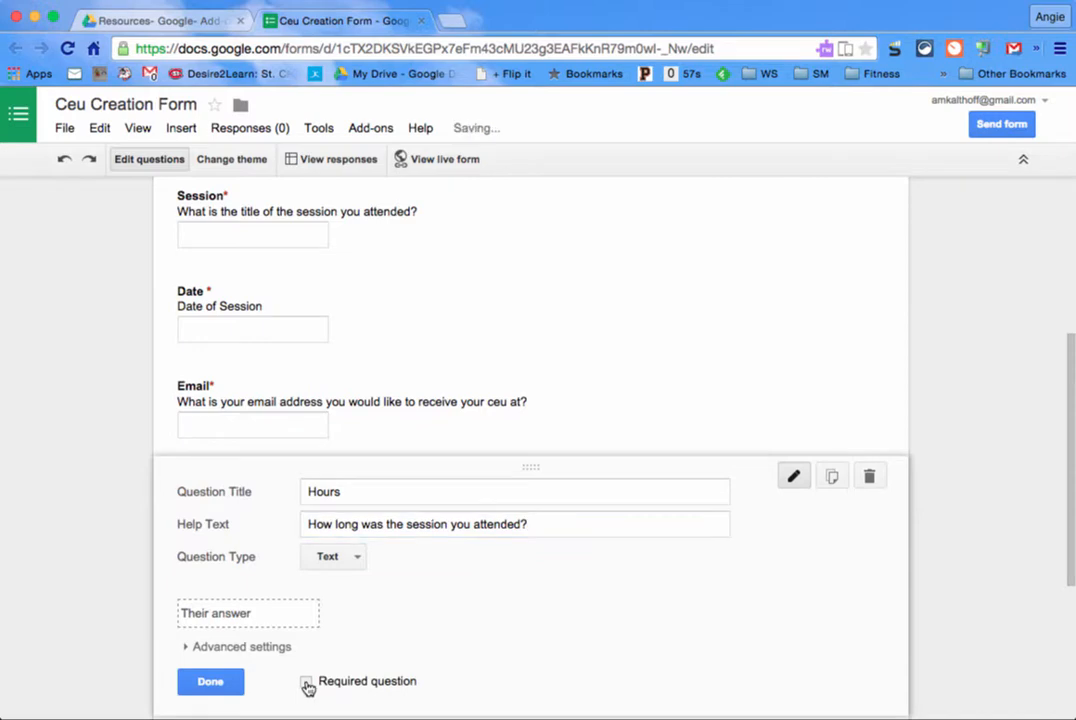
{"action": "left_click", "coordinate": [229, 682]}
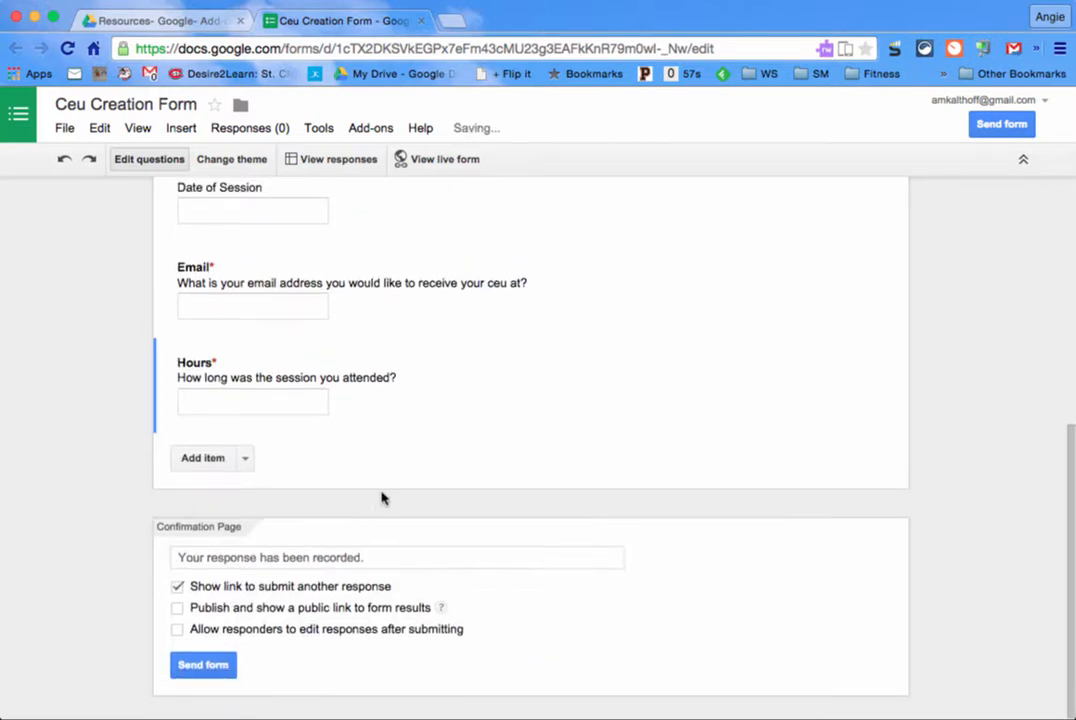
{"action": "left_click_drag", "start_coordinate": [395, 421], "coordinate": [389, 339]}
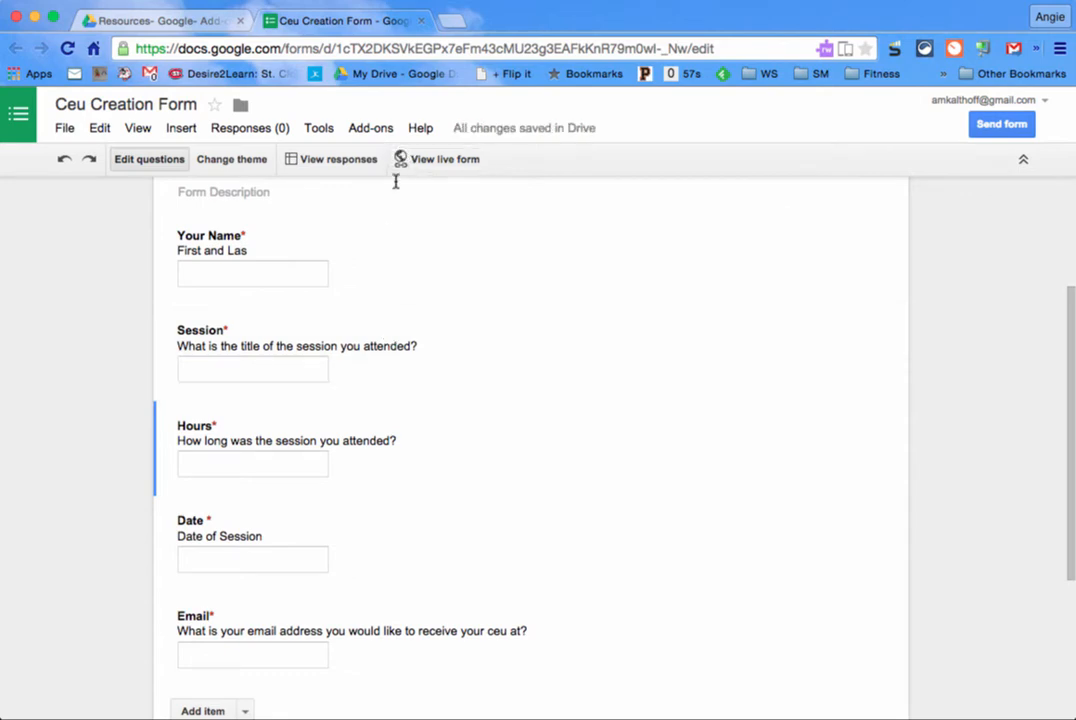
Step: From the Drive folder, create a new Google Docs document, accepting the shared-folder prompt
{"action": "left_click", "coordinate": [145, 20]}
{"action": "left_click", "coordinate": [79, 229]}
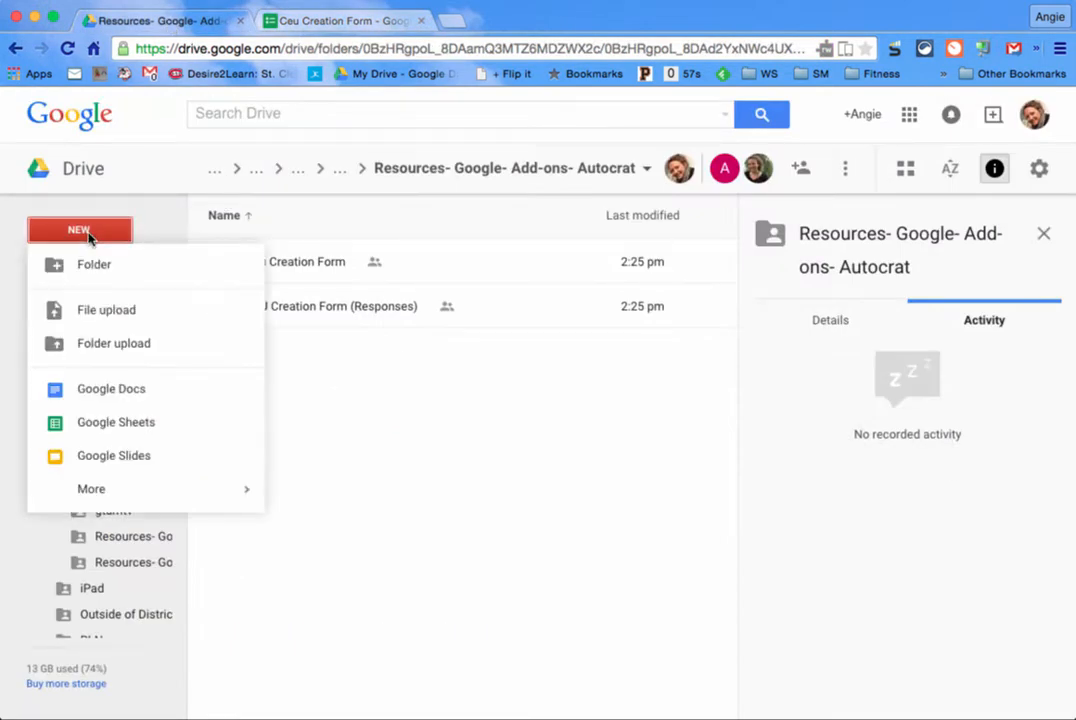
{"action": "left_click", "coordinate": [113, 391]}
{"action": "left_click", "coordinate": [658, 447]}
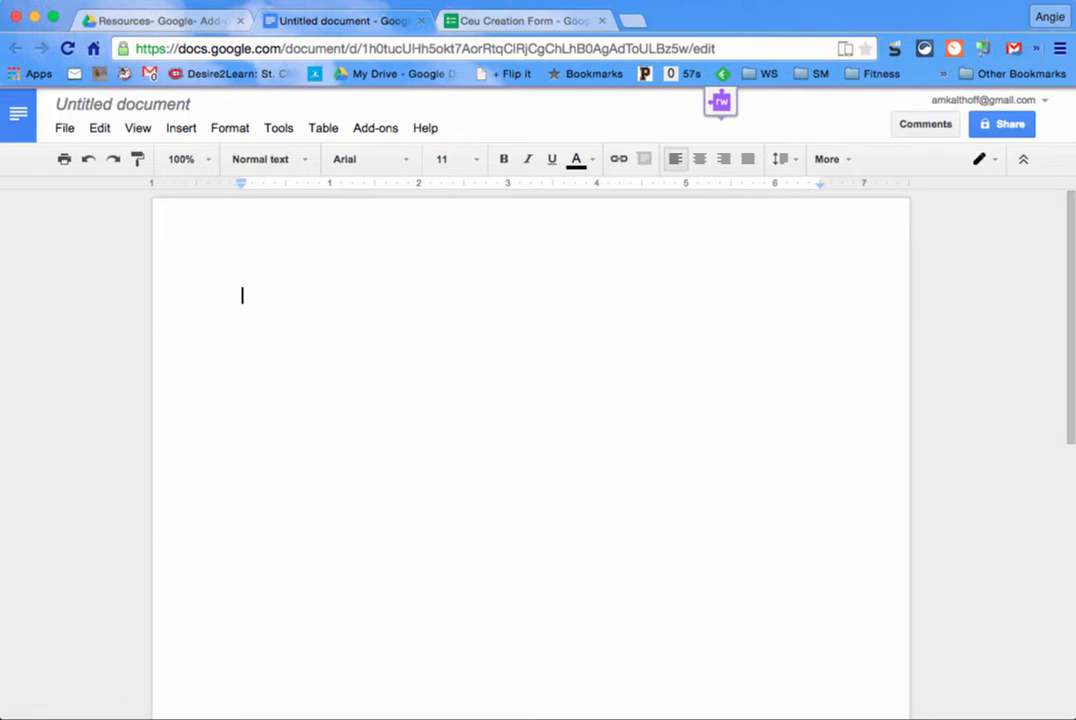
Step: Type 'Certificate of Attendance', 'This is to certify that' and 'attended hours of professional development at'
{"action": "type", "text": "Certificate of Attendance"}
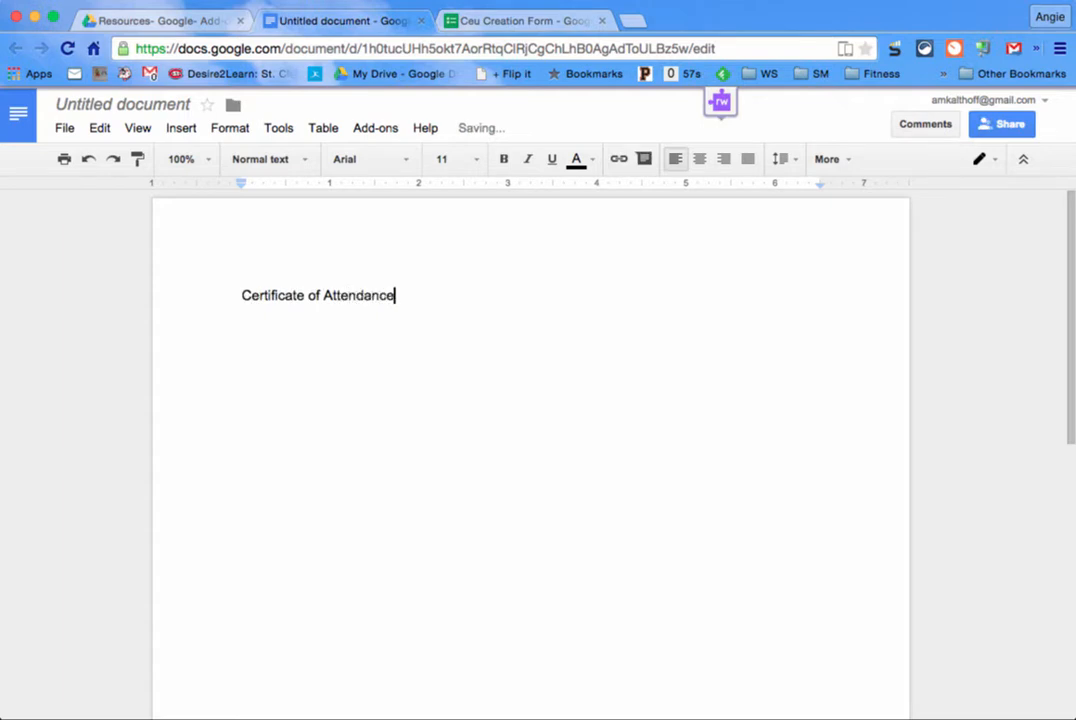
{"action": "key", "text": "Return"}
{"action": "key", "text": "Return"}
{"action": "key", "text": "Return"}
{"action": "key", "text": "Return"}
{"action": "type", "text": "This is to certify that"}
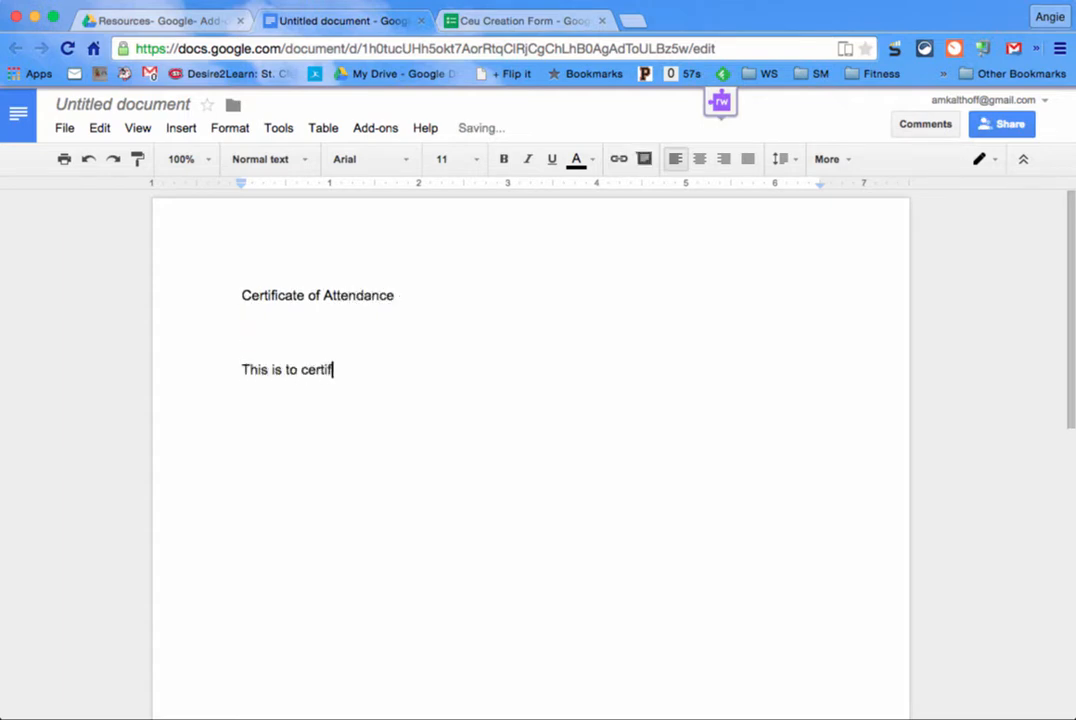
{"action": "key", "text": "Return"}
{"action": "key", "text": "Return"}
{"action": "key", "text": "Return"}
{"action": "type", "text": "attended "}
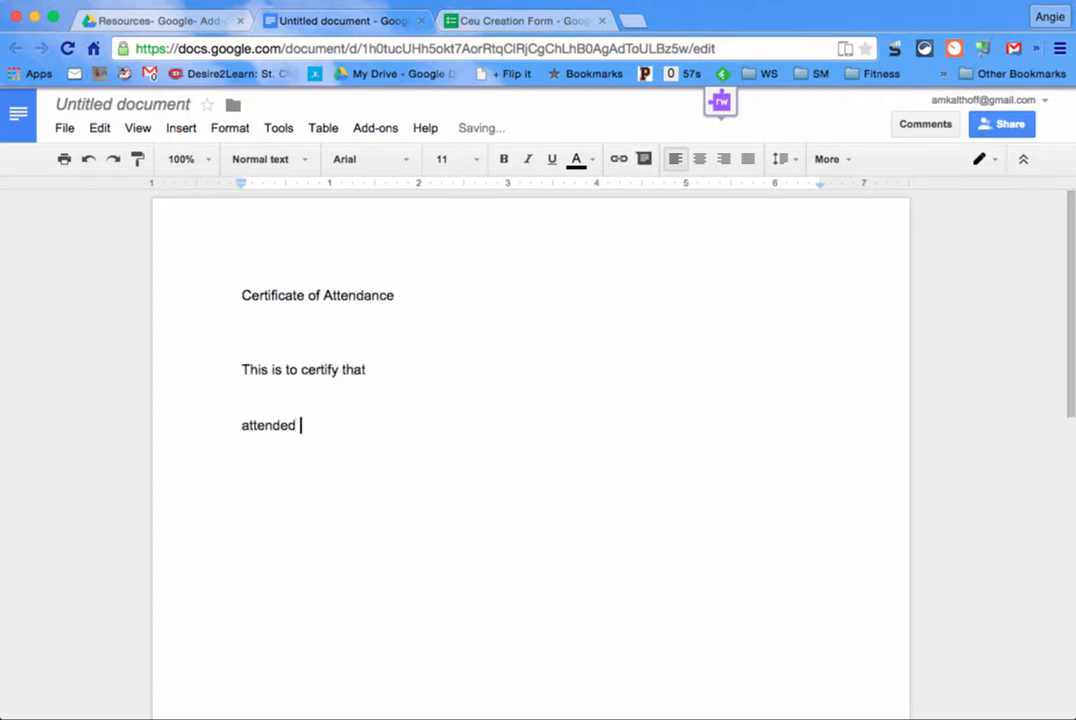
{"action": "type", "text": "hours of professional dvelo"}
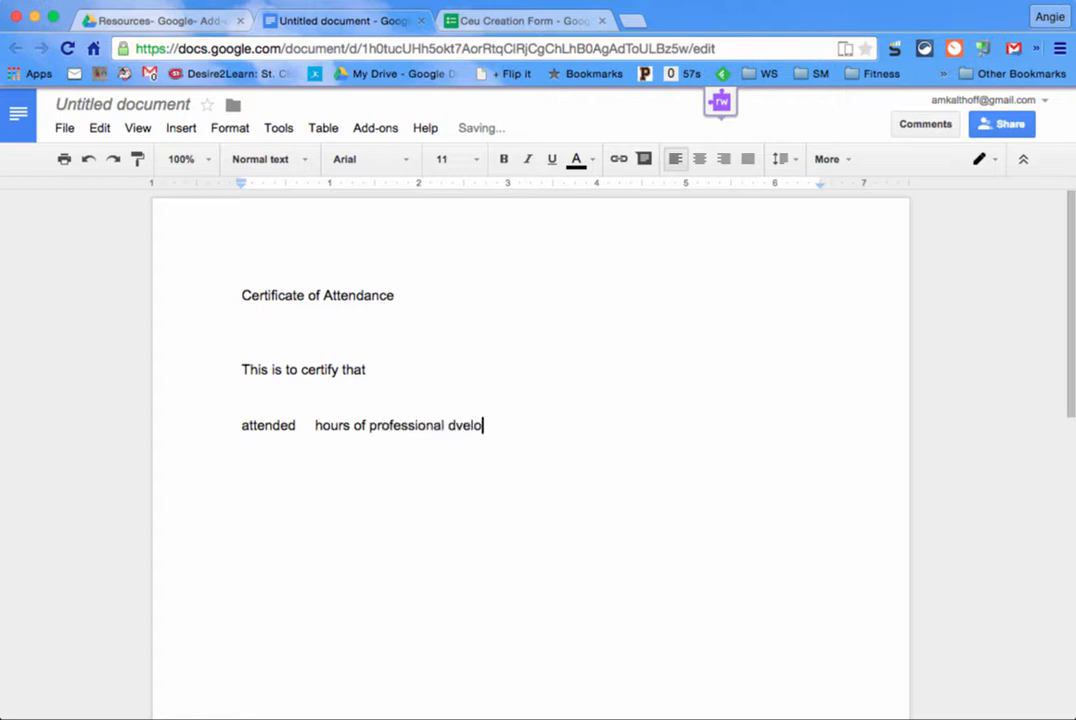
{"action": "key", "text": "BackSpace"}
{"action": "key", "text": "BackSpace"}
{"action": "key", "text": "BackSpace"}
{"action": "key", "text": "BackSpace"}
{"action": "type", "text": "evelopment at"}
{"action": "key", "text": "Return"}
{"action": "key", "text": "Return"}
{"action": "key", "text": "Return"}
{"action": "key", "text": "Return"}
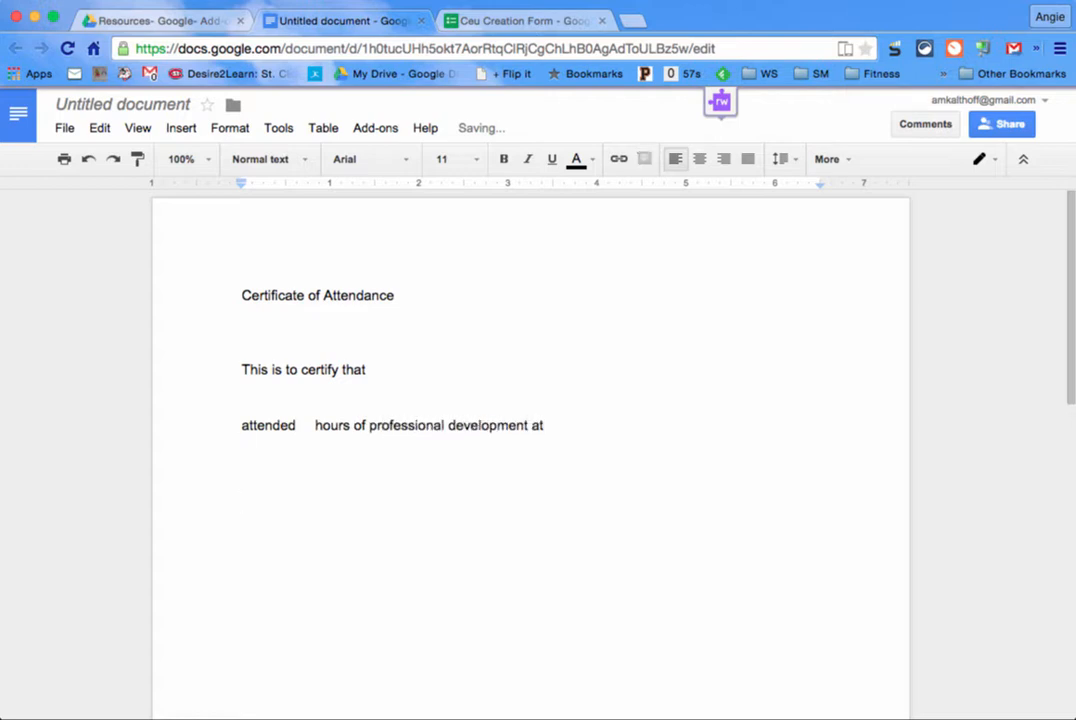
{"action": "key", "text": "BackSpace"}
{"action": "key", "text": "BackSpace"}
{"action": "key", "text": "BackSpace"}
Step: Put 'at' and 'on' on their own lines and insert the <<Your Name>> tag
{"action": "left_click", "coordinate": [531, 424]}
{"action": "key", "text": "Return"}
{"action": "key", "text": "Return"}
{"action": "left_click", "coordinate": [516, 467]}
{"action": "key", "text": "Return"}
{"action": "key", "text": "Return"}
{"action": "type", "text": "on"}
{"action": "left_click", "coordinate": [331, 391]}
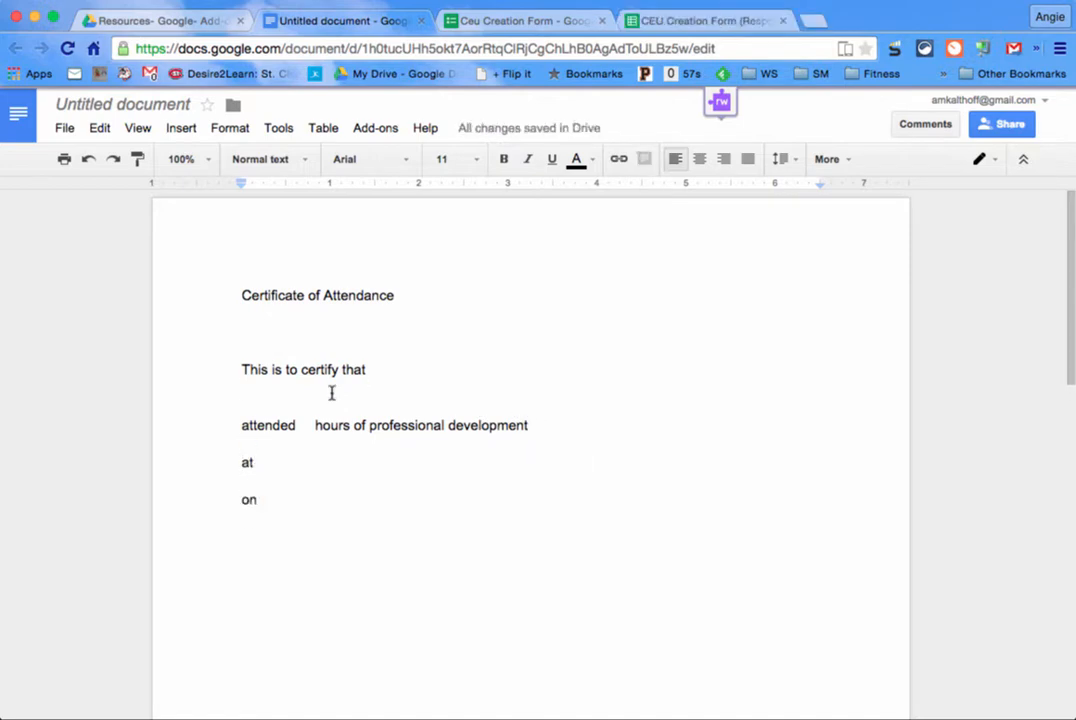
{"action": "type", "text": "<<"}
{"action": "type", "text": "Your Name"}
{"action": "type", "text": ">>"}
Step: Insert a <<Hours>> tag copied from the Hours header in the responses sheet
{"action": "left_click", "coordinate": [304, 426]}
{"action": "left_click", "coordinate": [468, 23]}
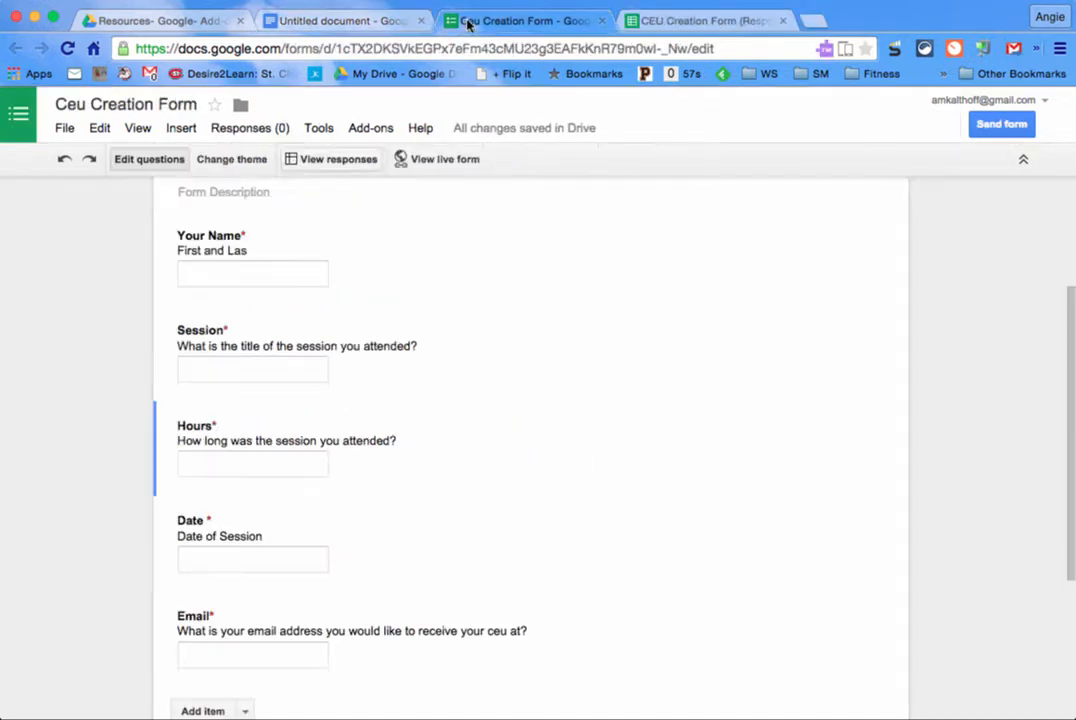
{"action": "scroll", "coordinate": [440, 250], "scroll_direction": "down", "scroll_amount": 2}
{"action": "left_click", "coordinate": [682, 21]}
{"action": "left_click", "coordinate": [760, 232]}
{"action": "key", "text": "super+c"}
{"action": "left_click", "coordinate": [340, 21]}
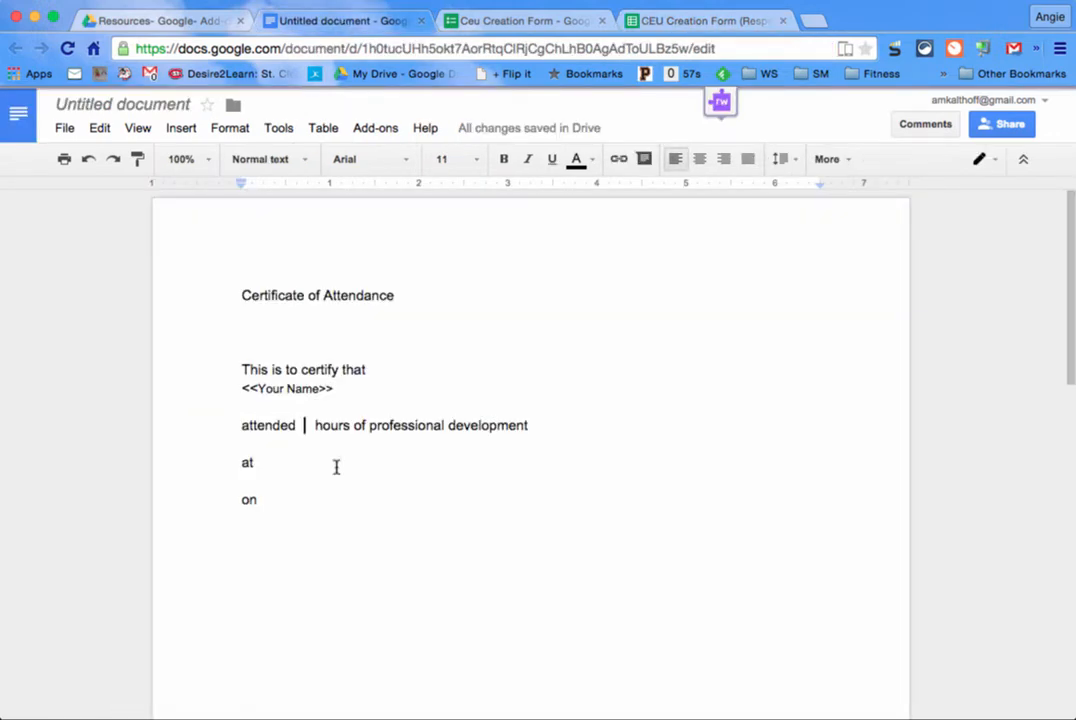
{"action": "type", "text": "<<"}
{"action": "key", "text": "super+v"}
{"action": "type", "text": ">>"}
Step: Insert the Session header from the responses sheet as a <<Session>> tag under 'at'
{"action": "left_click", "coordinate": [700, 21]}
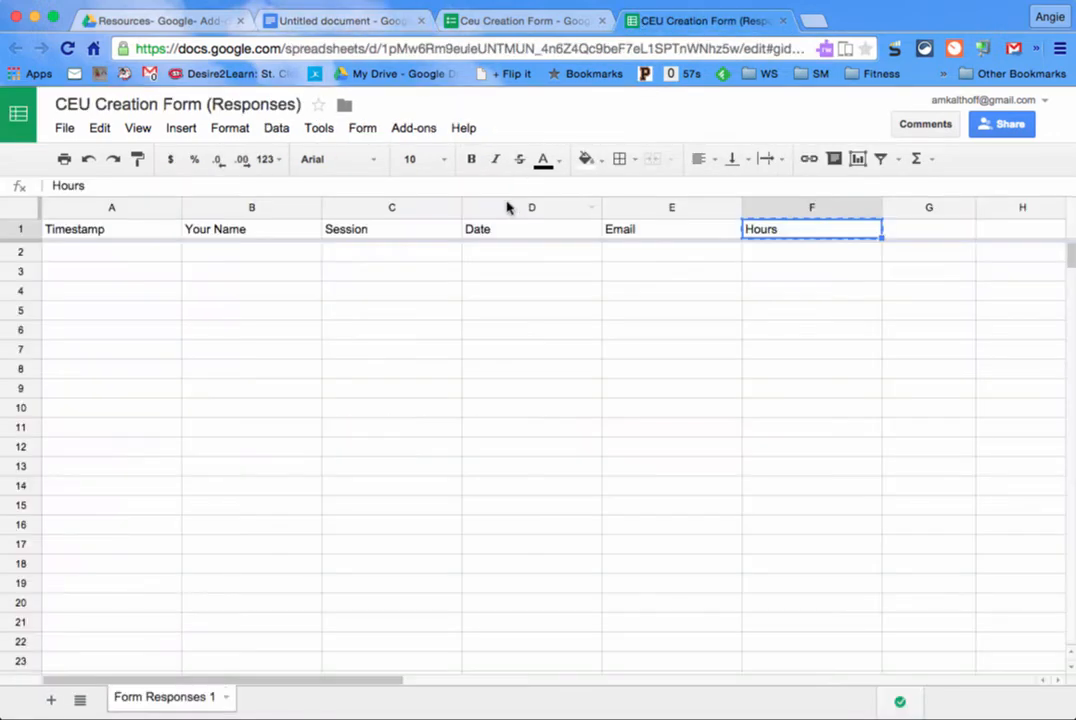
{"action": "left_click", "coordinate": [392, 229]}
{"action": "key", "text": "super+c"}
{"action": "left_click", "coordinate": [370, 20]}
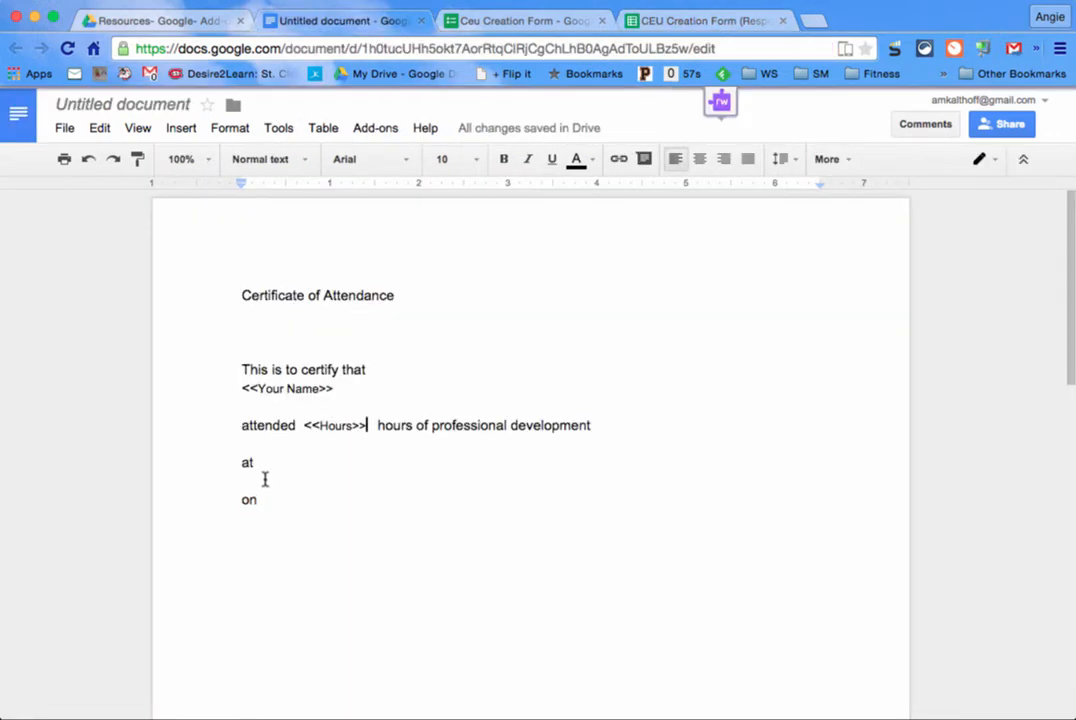
{"action": "left_click", "coordinate": [264, 478]}
{"action": "key", "text": "super+v"}
{"action": "key", "text": "Left"}
{"action": "key", "text": "Left"}
{"action": "key", "text": "Left"}
{"action": "type", "text": "<<"}
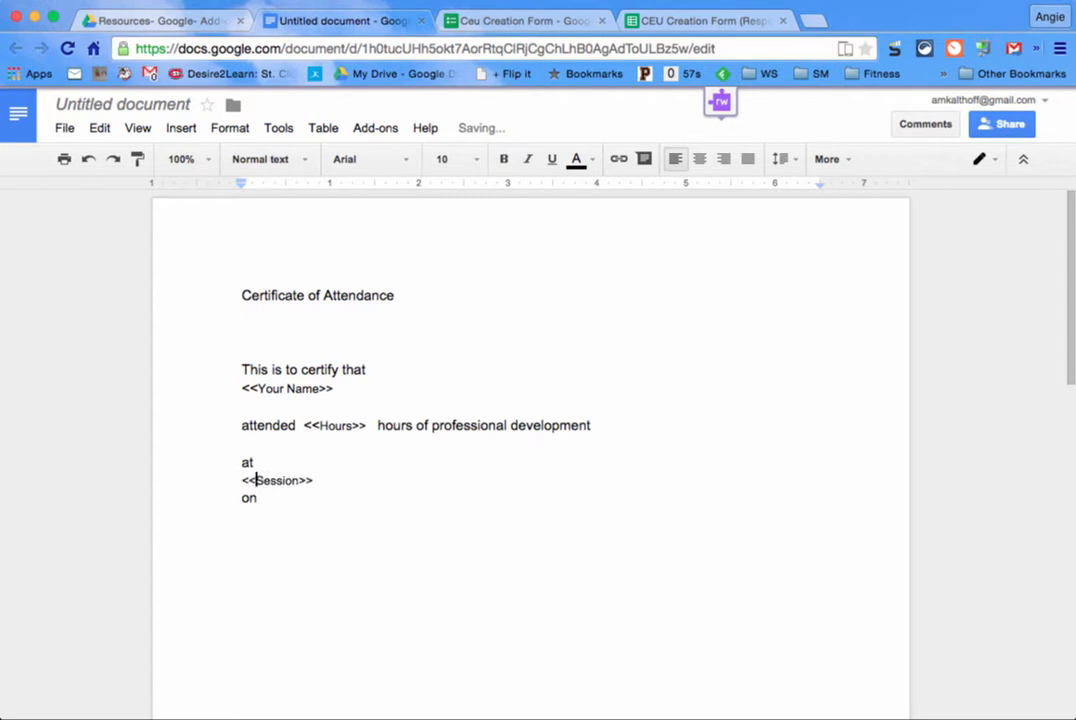
Step: Add a <<Date>> tag below 'on' from the Date header, then select all text
{"action": "left_click", "coordinate": [280, 497]}
{"action": "key", "text": "Return"}
{"action": "left_click", "coordinate": [662, 22]}
{"action": "left_click", "coordinate": [530, 230]}
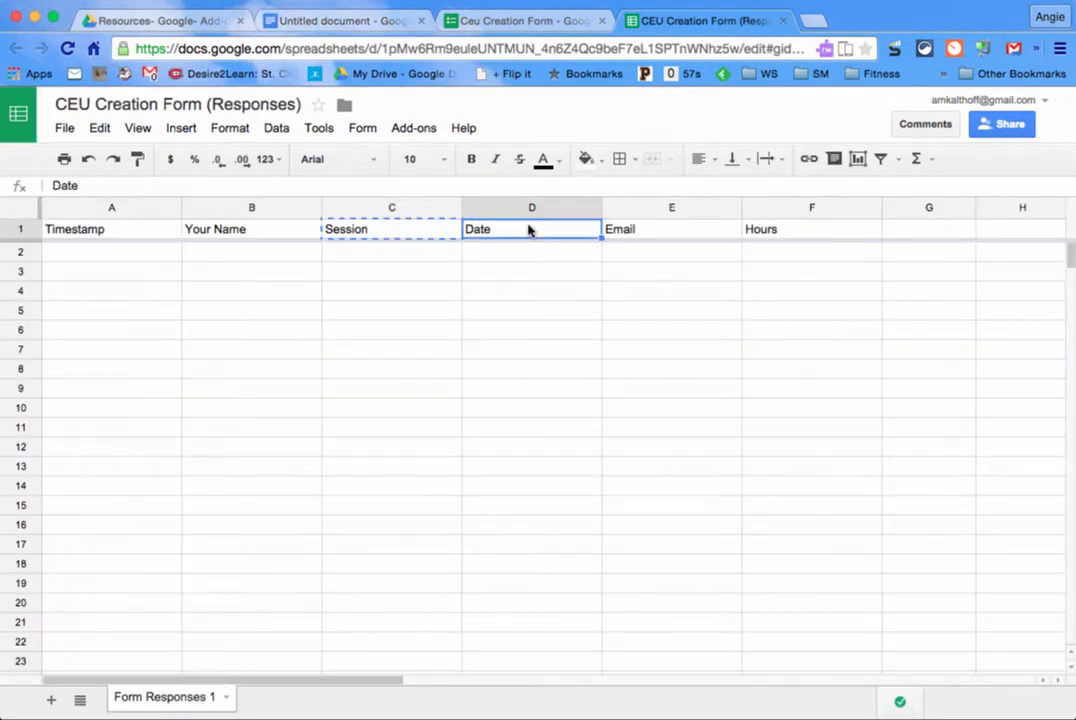
{"action": "key", "text": "super+c"}
{"action": "left_click", "coordinate": [367, 21]}
{"action": "type", "text": "<<"}
{"action": "key", "text": "super+v"}
{"action": "type", "text": ">>"}
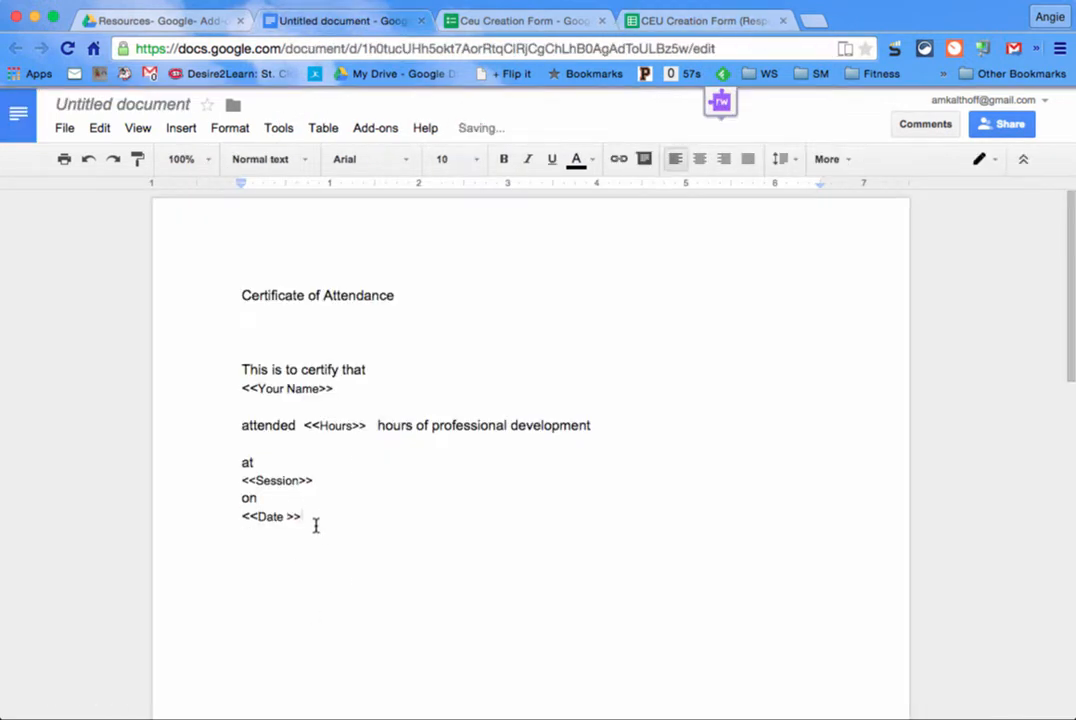
{"action": "key", "text": "super+a"}
{"action": "left_click", "coordinate": [699, 159]}
Step: Centre the certificate text at font size 30 and bring up the Rename document dialog
{"action": "left_click", "coordinate": [450, 159]}
{"action": "left_click", "coordinate": [449, 416]}
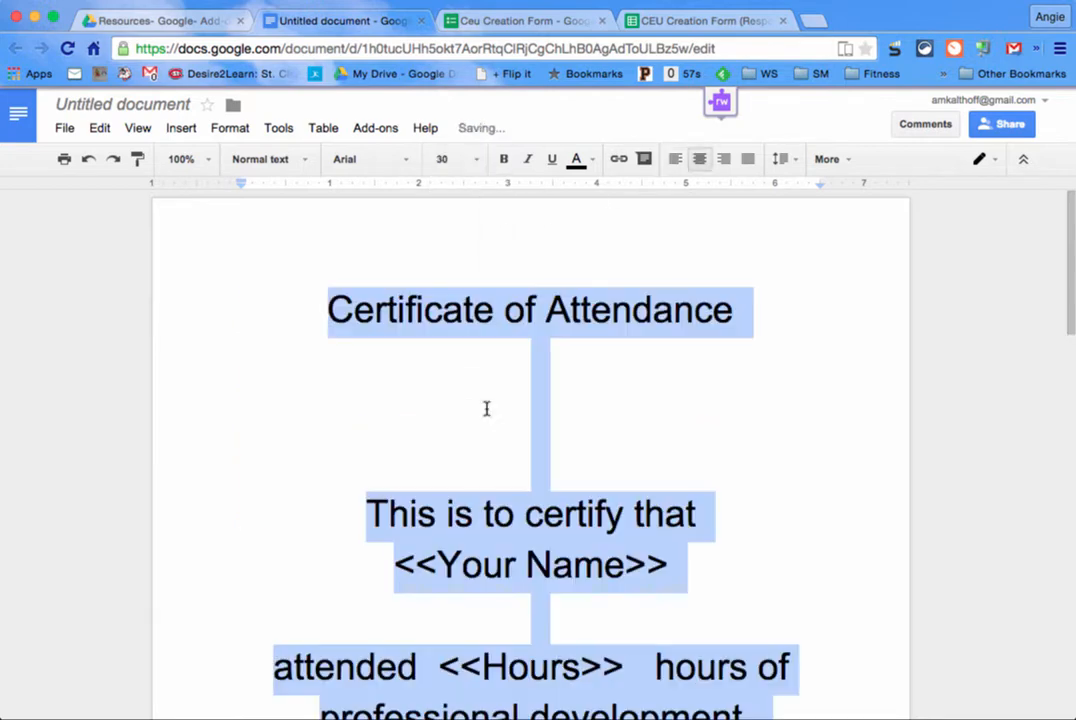
{"action": "left_click", "coordinate": [595, 365]}
{"action": "scroll", "coordinate": [723, 627], "scroll_direction": "down", "scroll_amount": 3}
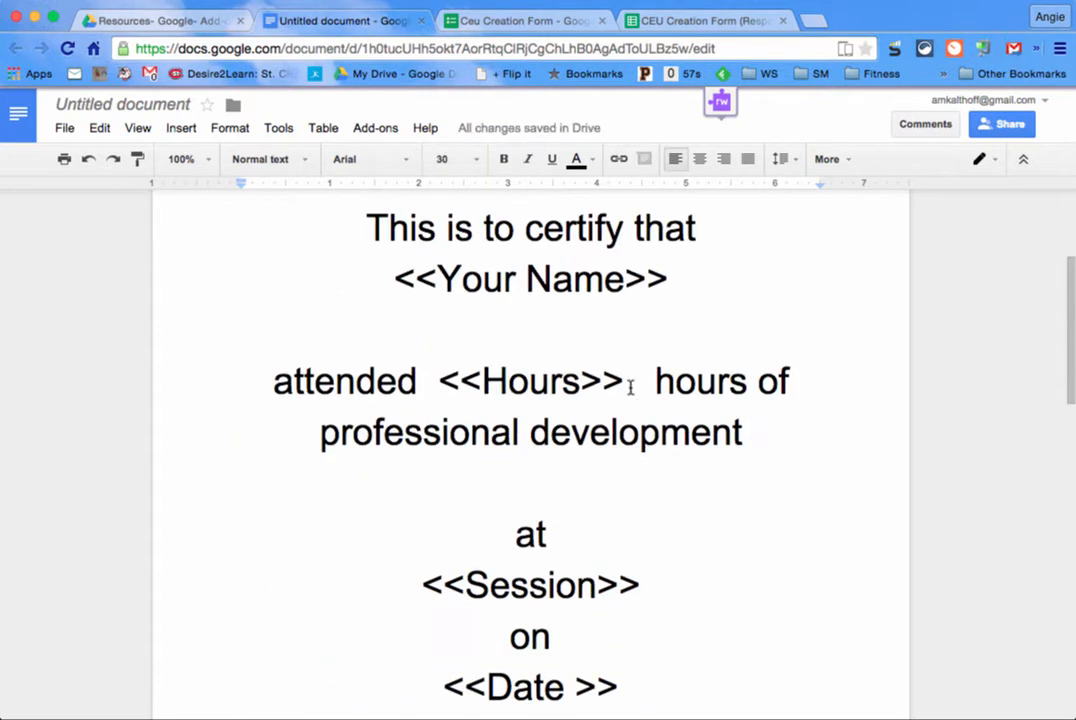
{"action": "scroll", "coordinate": [639, 608], "scroll_direction": "up", "scroll_amount": 5}
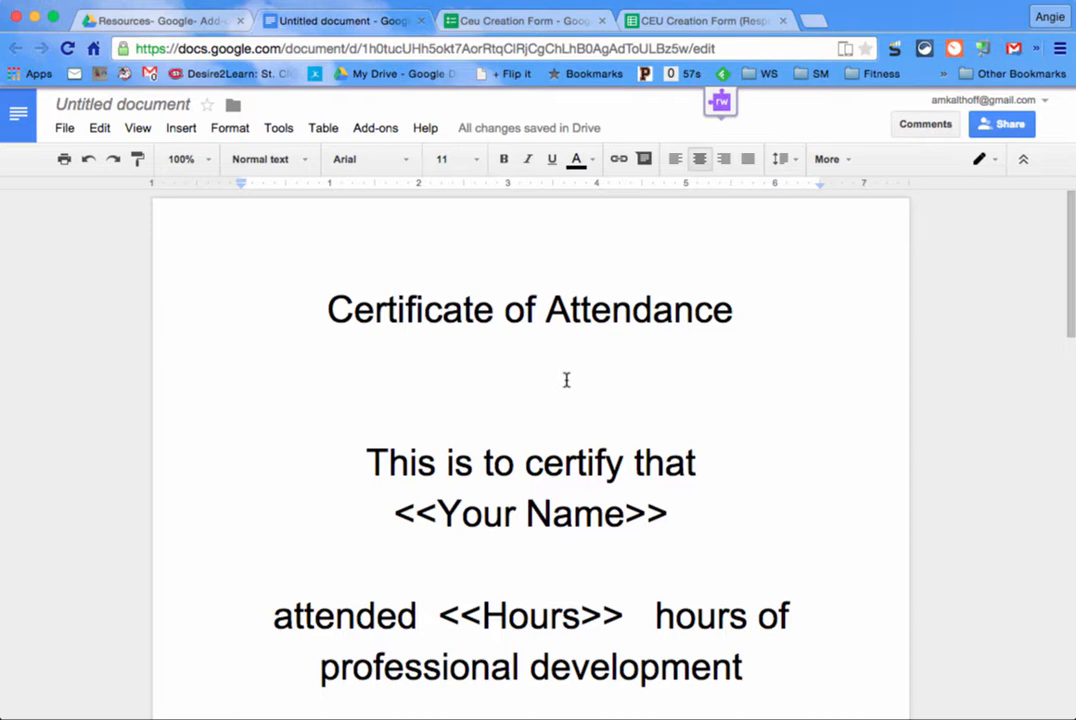
{"action": "left_click", "coordinate": [116, 106]}
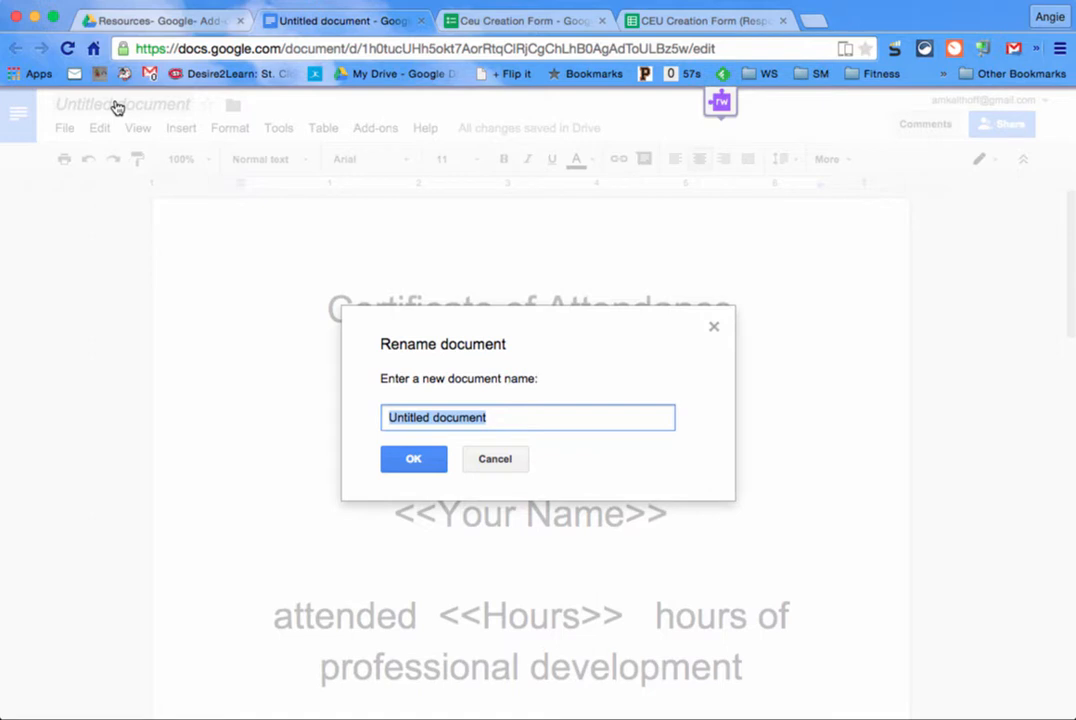
Step: Rename the document 'CEU Creation Form- Template' and check which folder holds it
{"action": "type", "text": "CEU Creation F"}
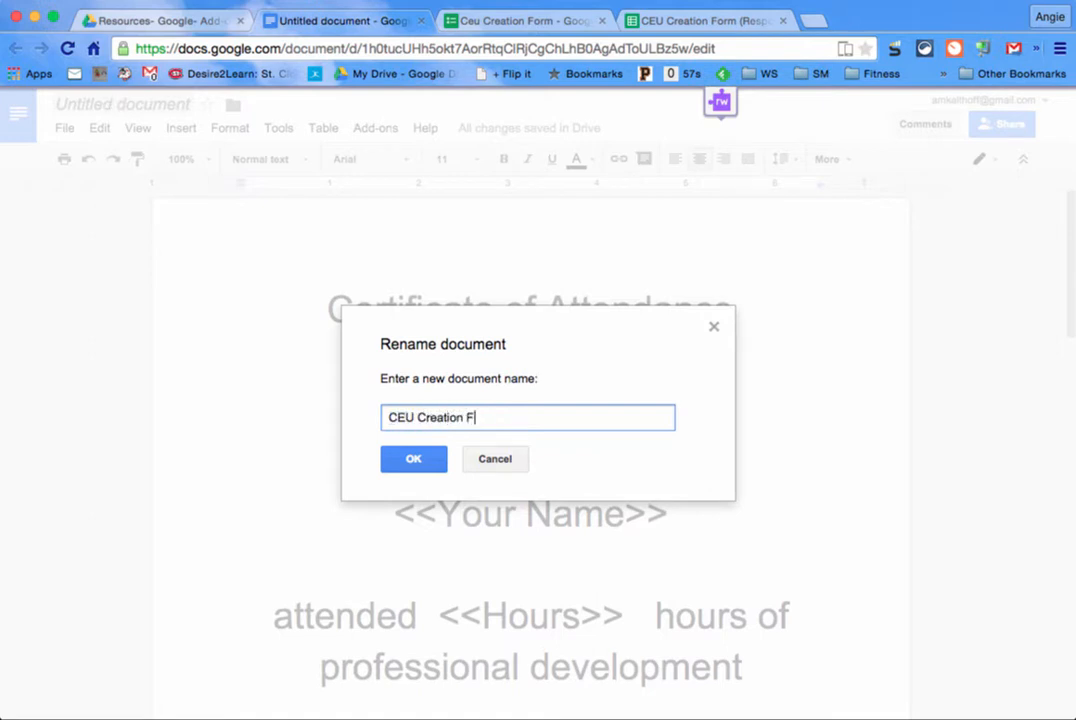
{"action": "type", "text": "orm- Template"}
{"action": "left_click", "coordinate": [414, 458]}
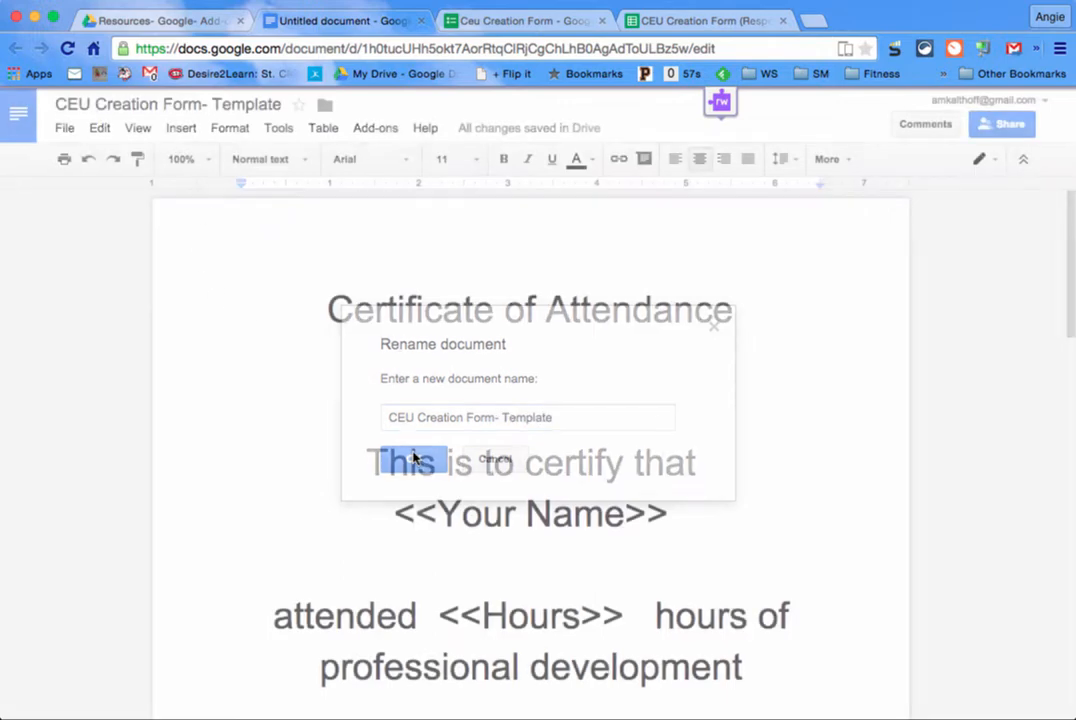
{"action": "left_click", "coordinate": [325, 106]}
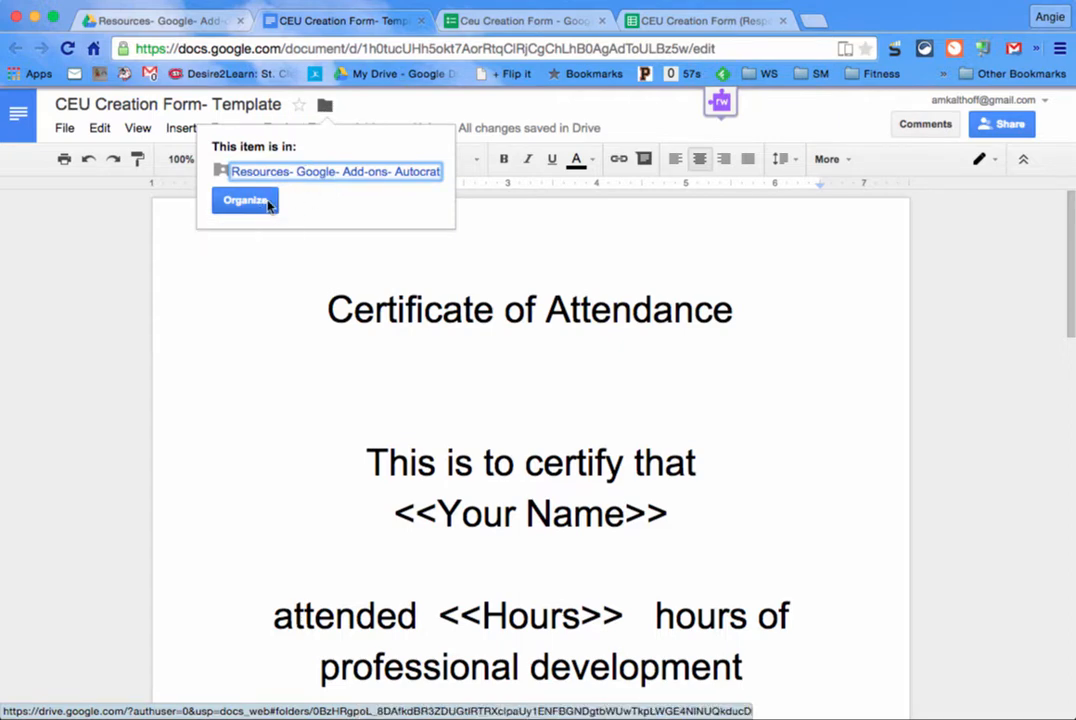
{"action": "left_click", "coordinate": [351, 103]}
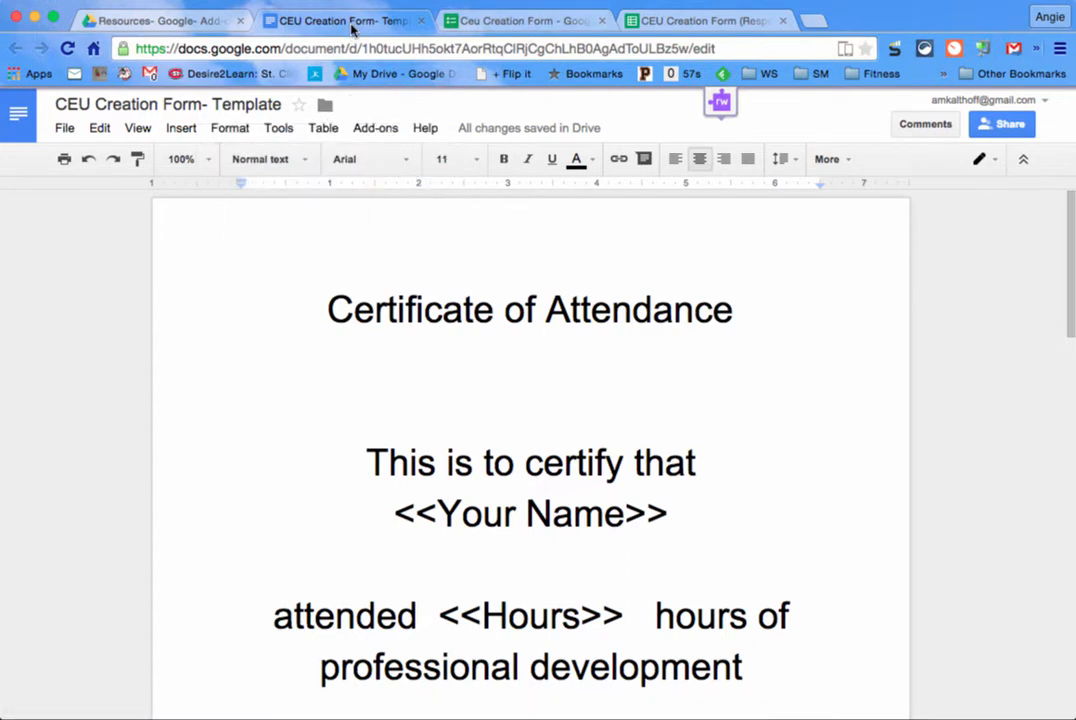
Step: Switch over to the CEU Creation Form (Responses) spreadsheet
{"action": "left_click", "coordinate": [486, 20]}
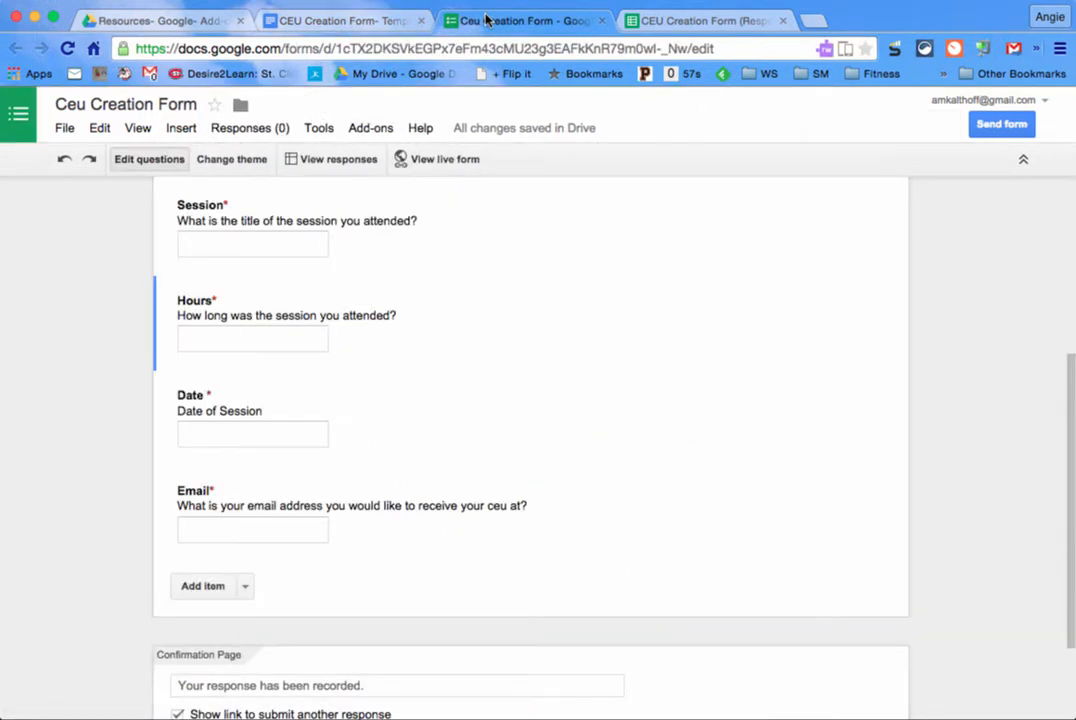
{"action": "left_click", "coordinate": [352, 24]}
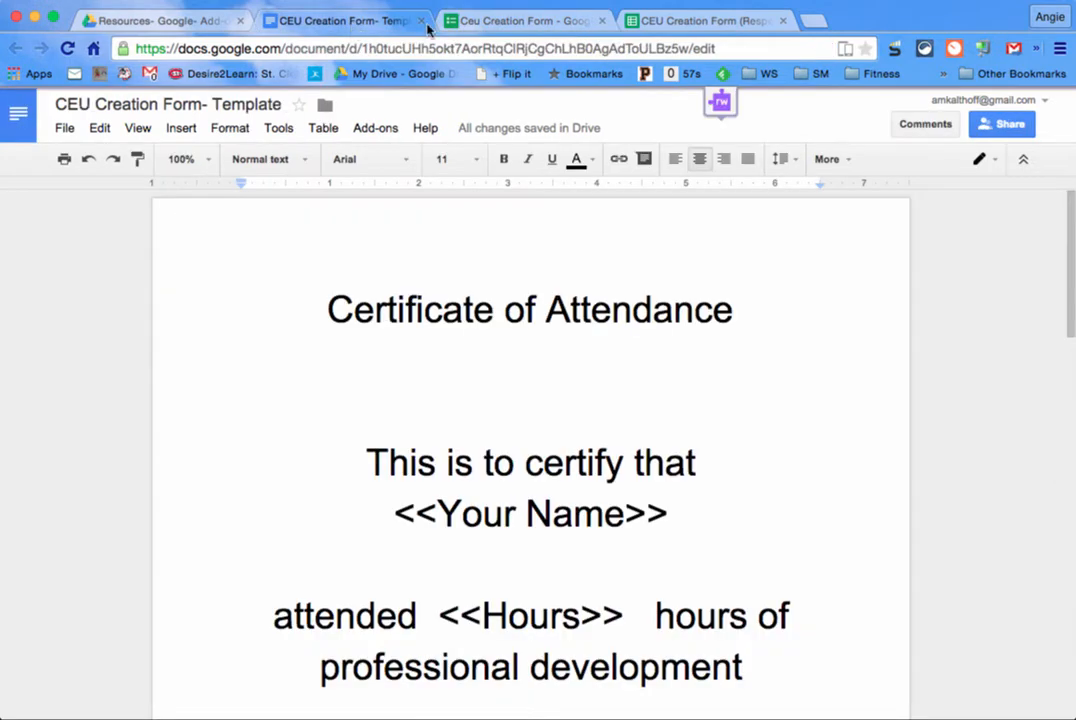
{"action": "left_click", "coordinate": [718, 21]}
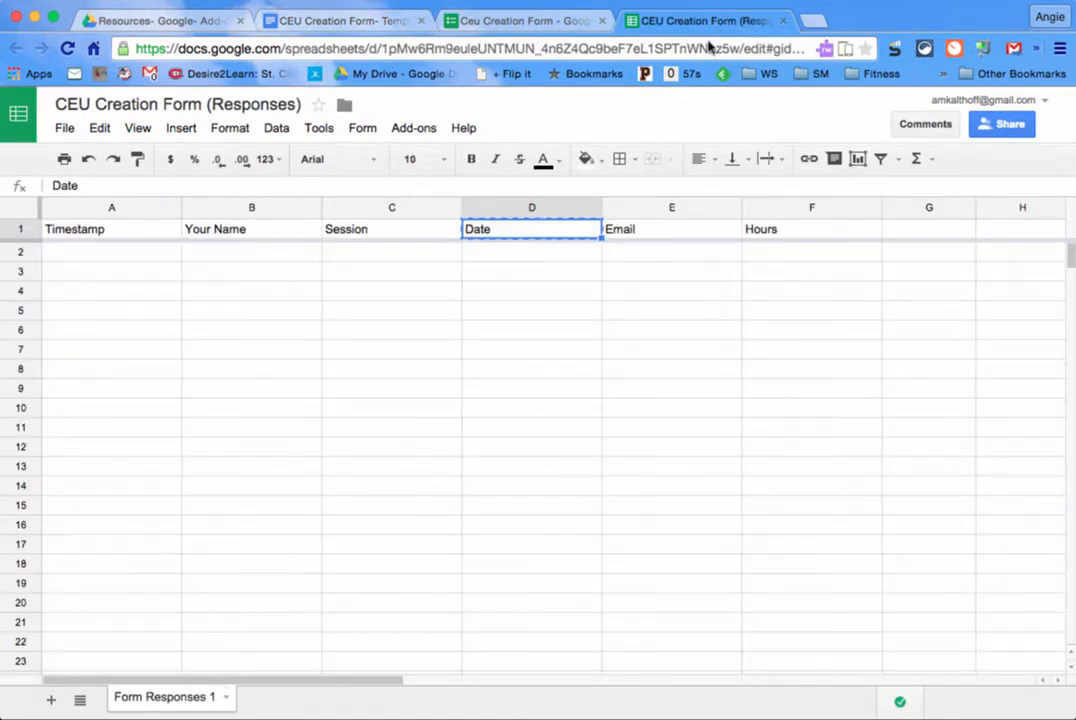
Step: Search the add-on store for autoCrat to confirm it is installed
{"action": "left_click", "coordinate": [413, 130]}
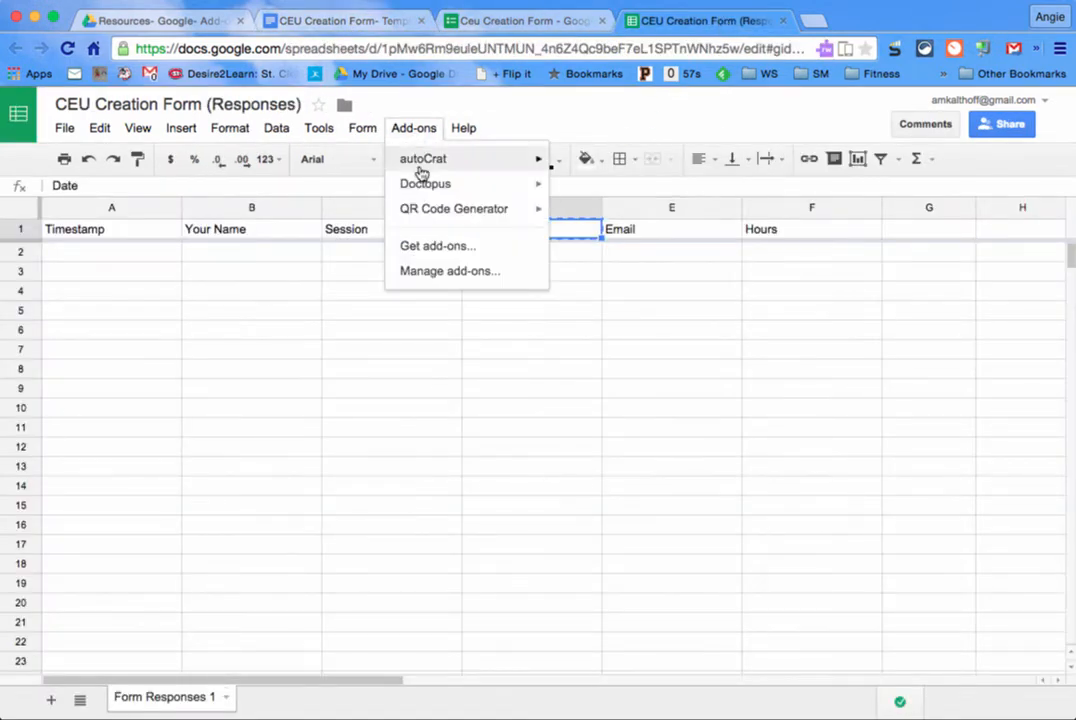
{"action": "mouse_move", "coordinate": [422, 173]}
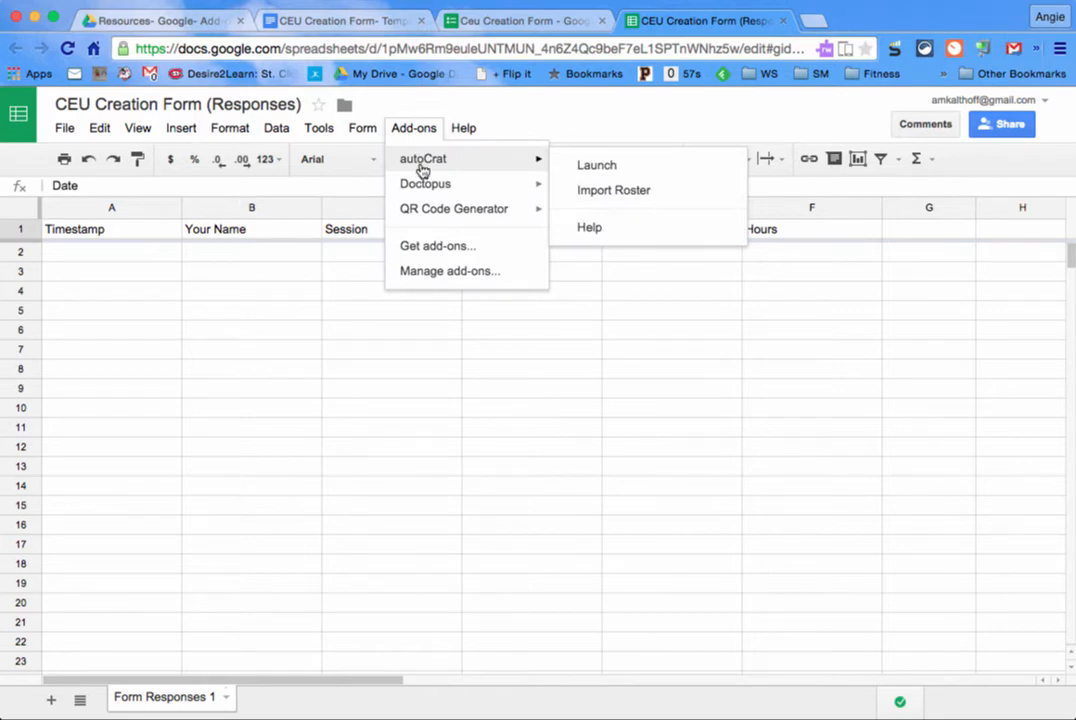
{"action": "left_click", "coordinate": [435, 245]}
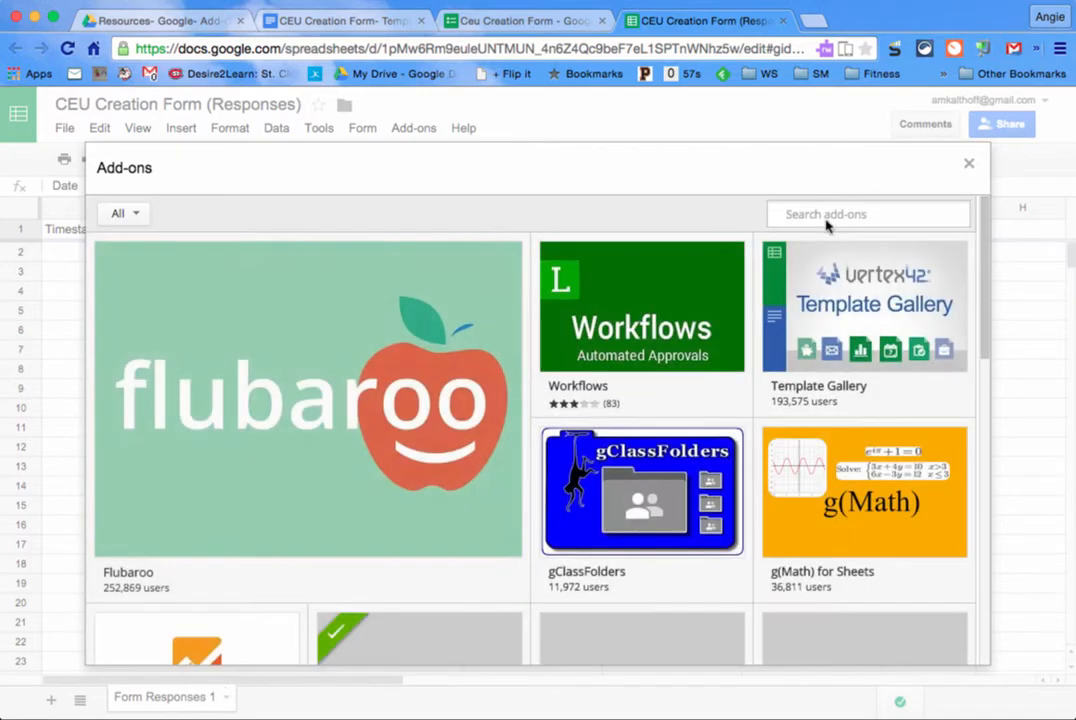
{"action": "left_click", "coordinate": [826, 216]}
{"action": "type", "text": "autocrat"}
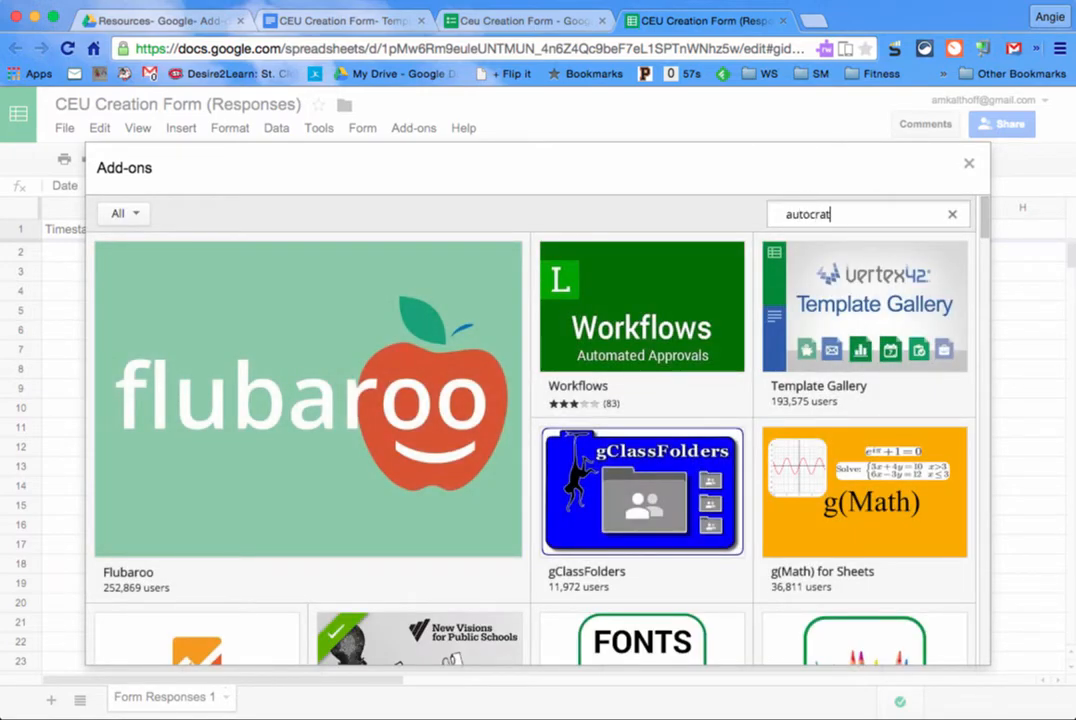
{"action": "key", "text": "Return"}
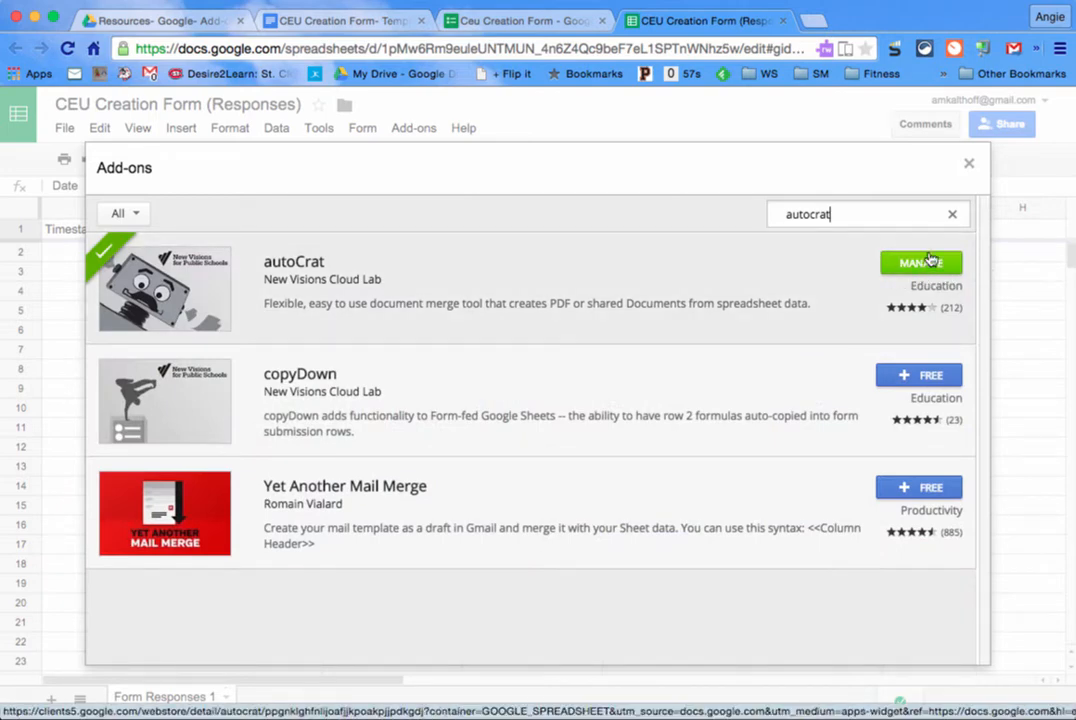
{"action": "left_click", "coordinate": [966, 166]}
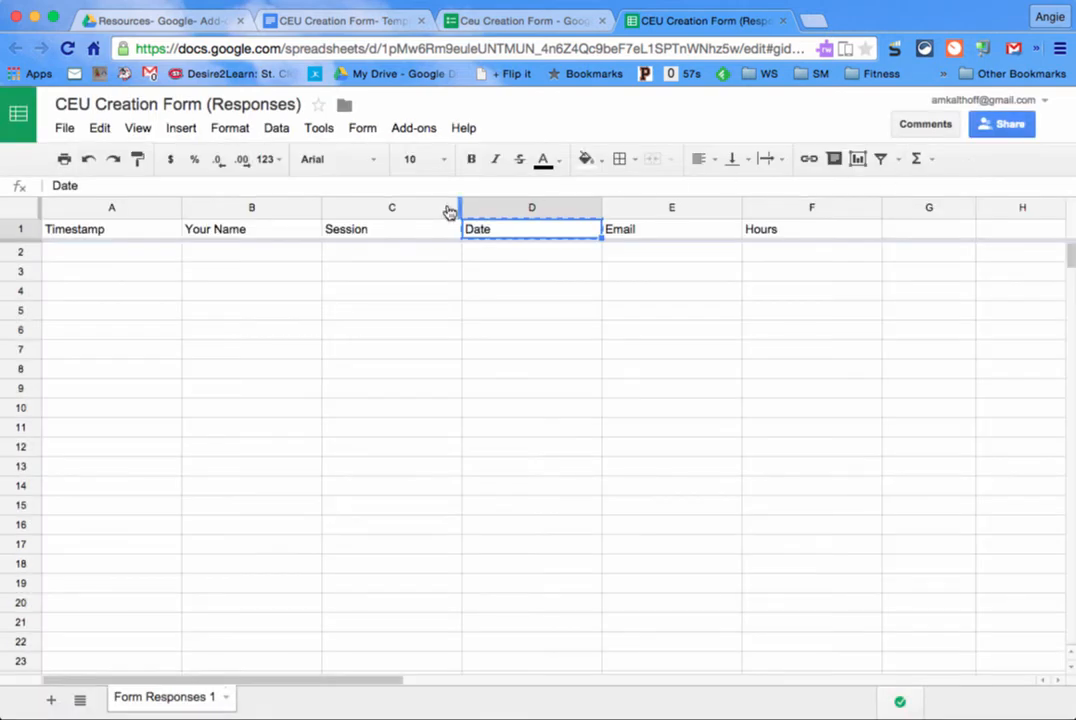
Step: Launch autoCrat from the Add-ons menu
{"action": "left_click", "coordinate": [401, 133]}
{"action": "mouse_move", "coordinate": [409, 166]}
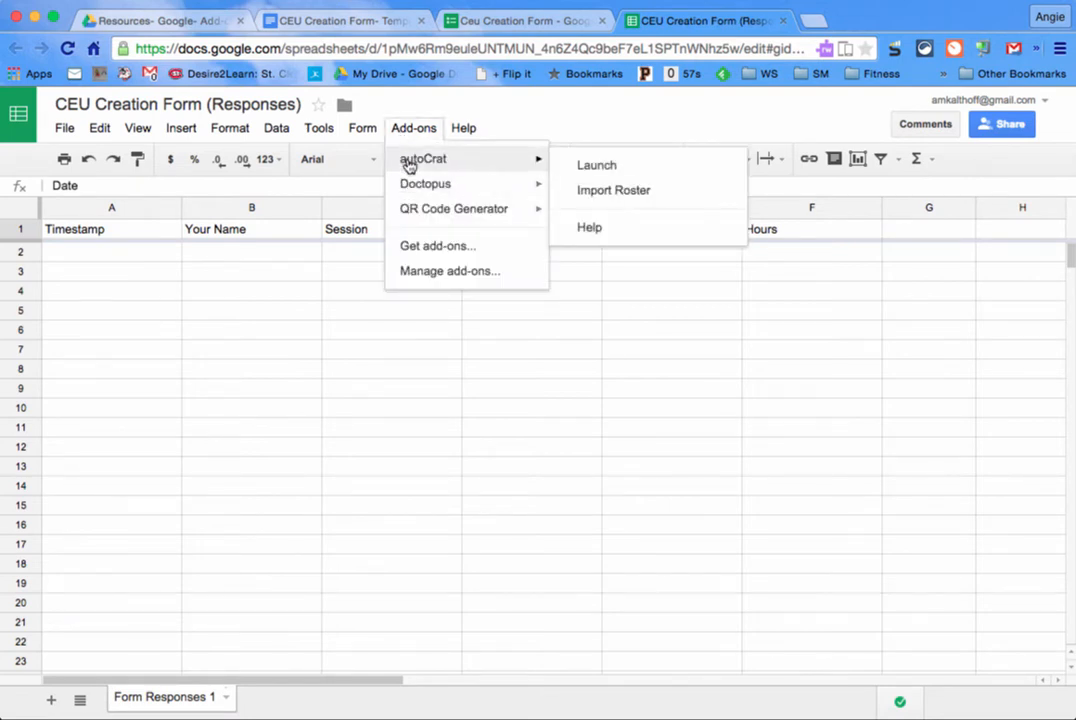
{"action": "left_click", "coordinate": [636, 168]}
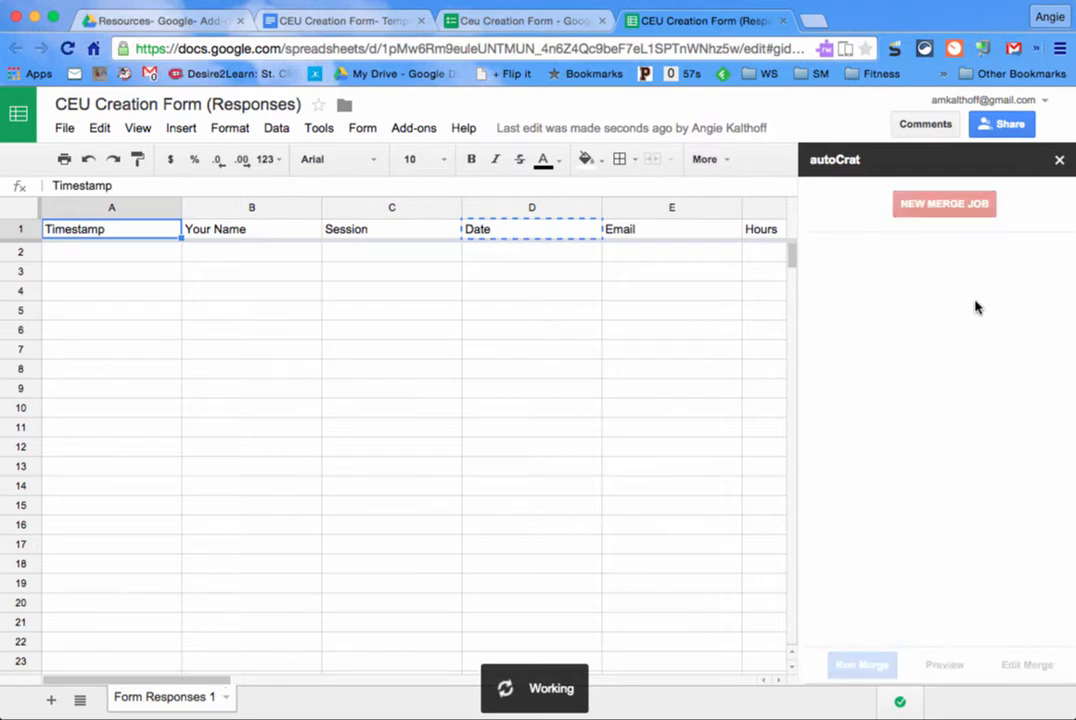
Step: Start a new autoCrat merge job using the Drive document 'CEU Creation Form- Template' as the template
{"action": "left_click", "coordinate": [931, 205]}
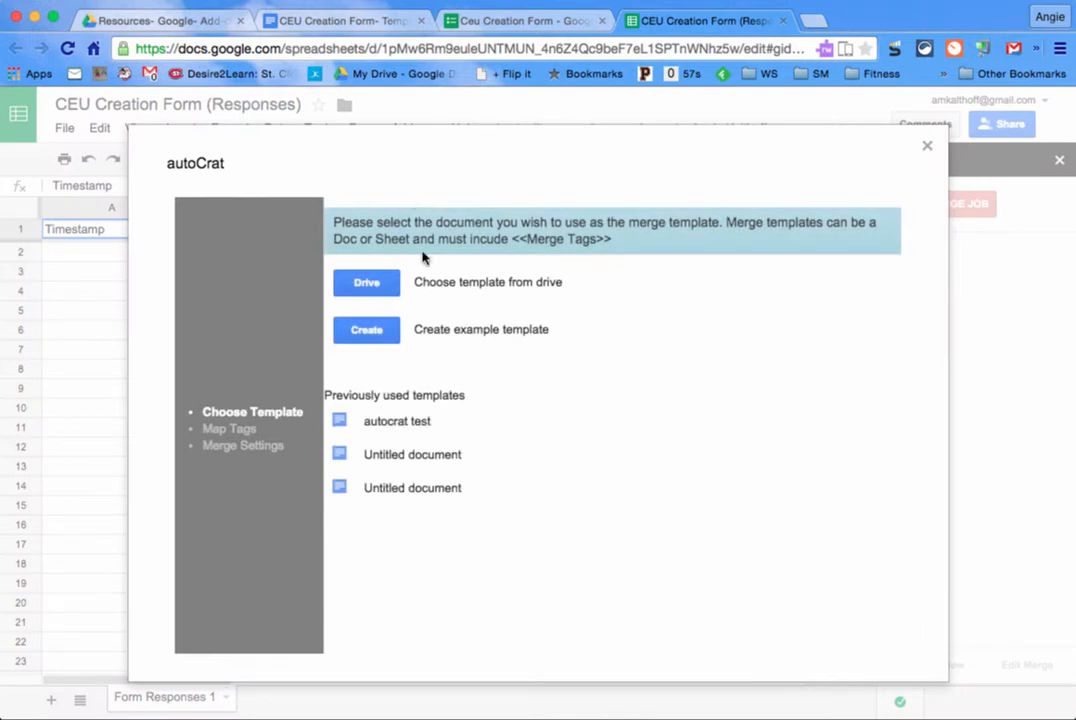
{"action": "left_click", "coordinate": [370, 284]}
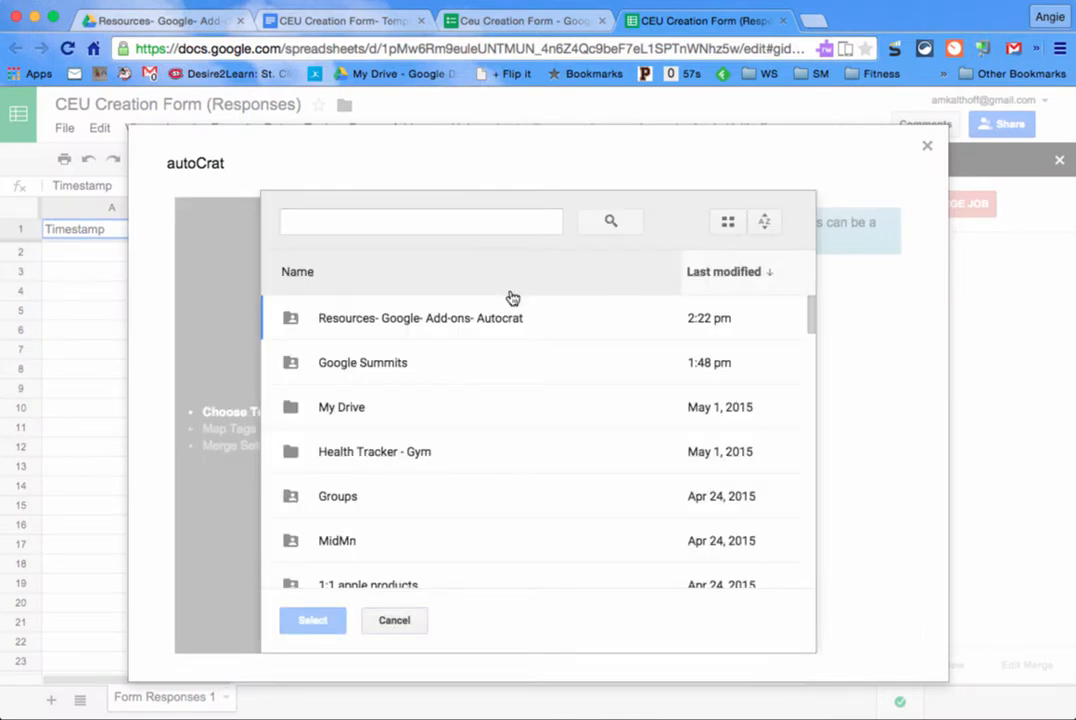
{"action": "left_click", "coordinate": [403, 220]}
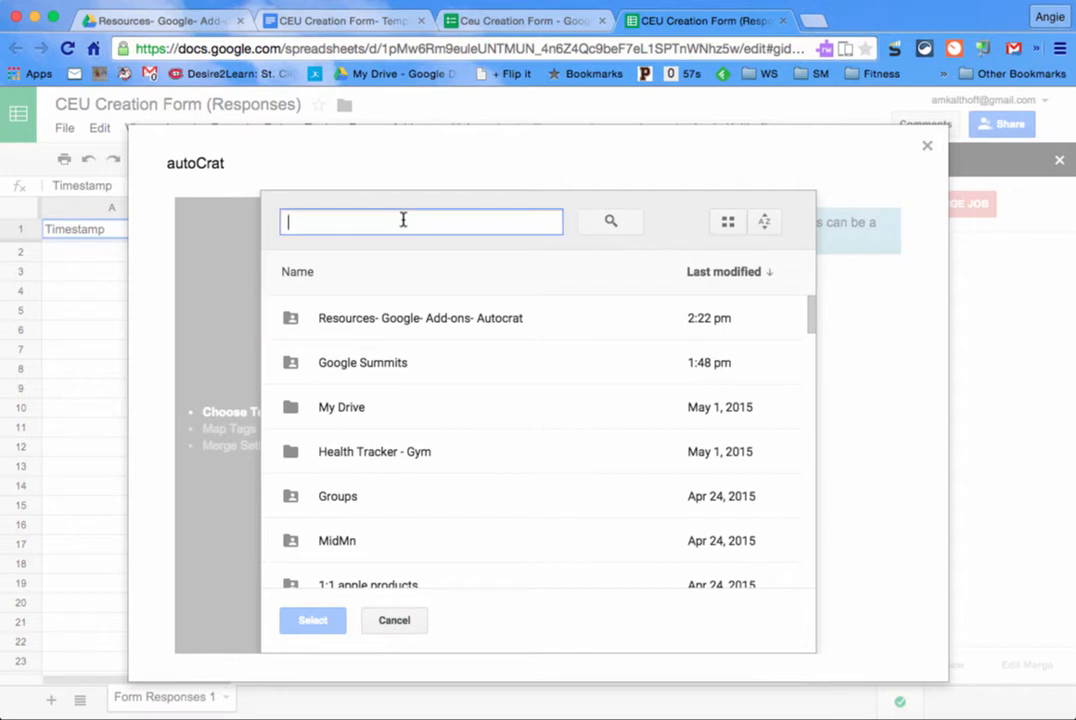
{"action": "type", "text": "ceu"}
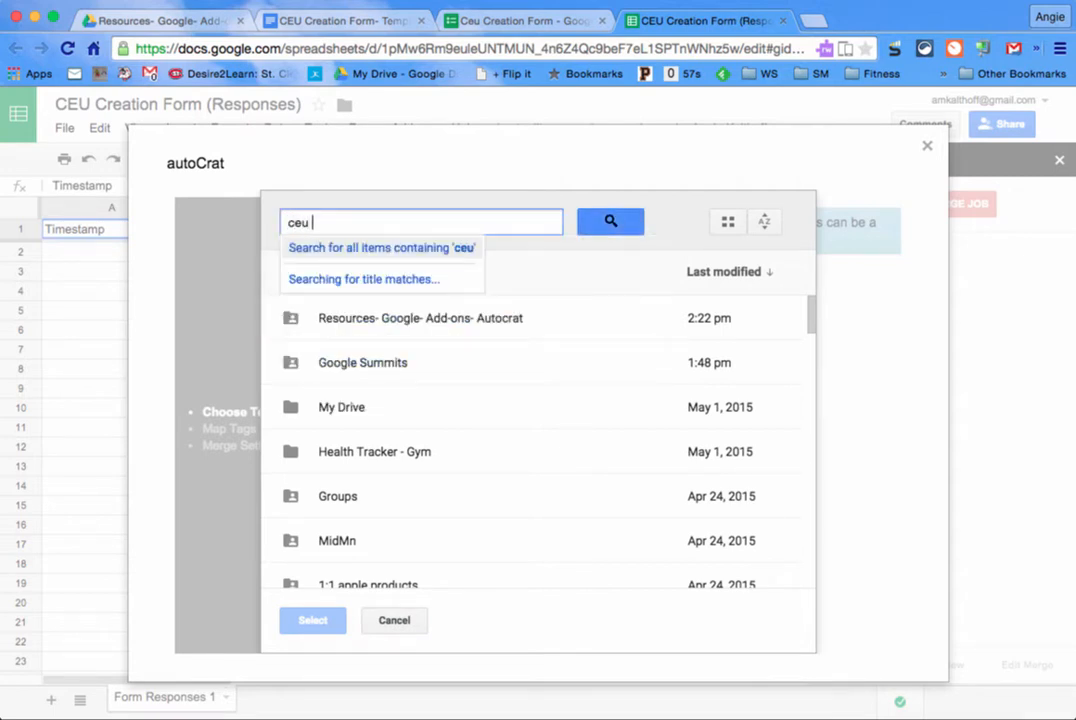
{"action": "type", "text": " creation form template"}
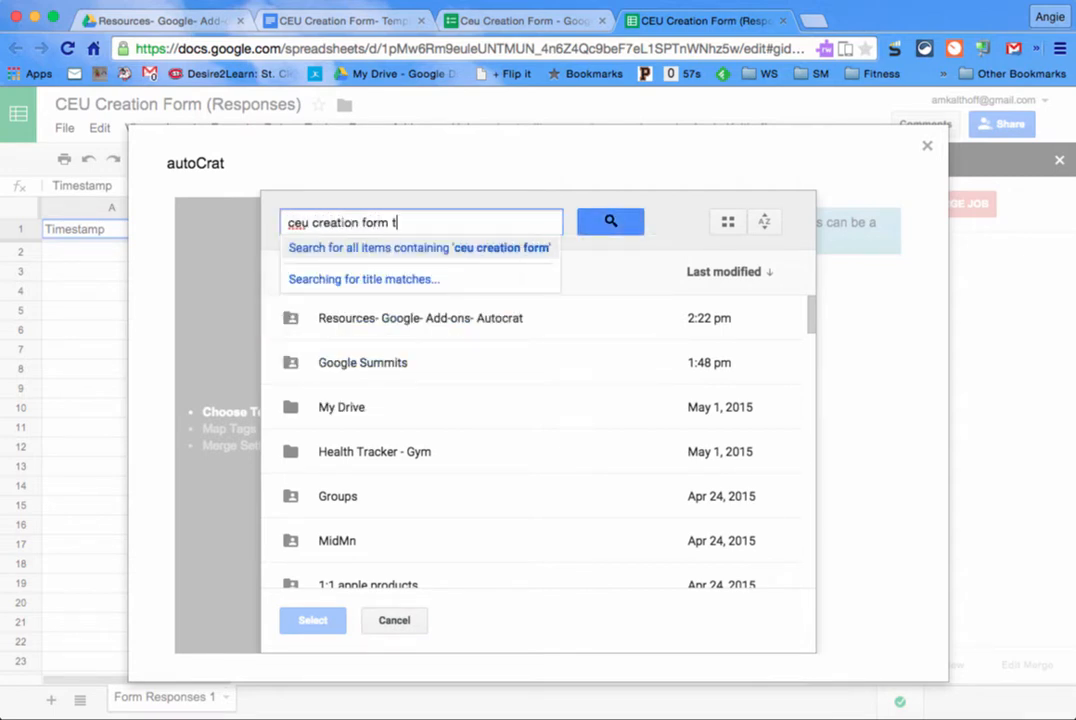
{"action": "key", "text": "Return"}
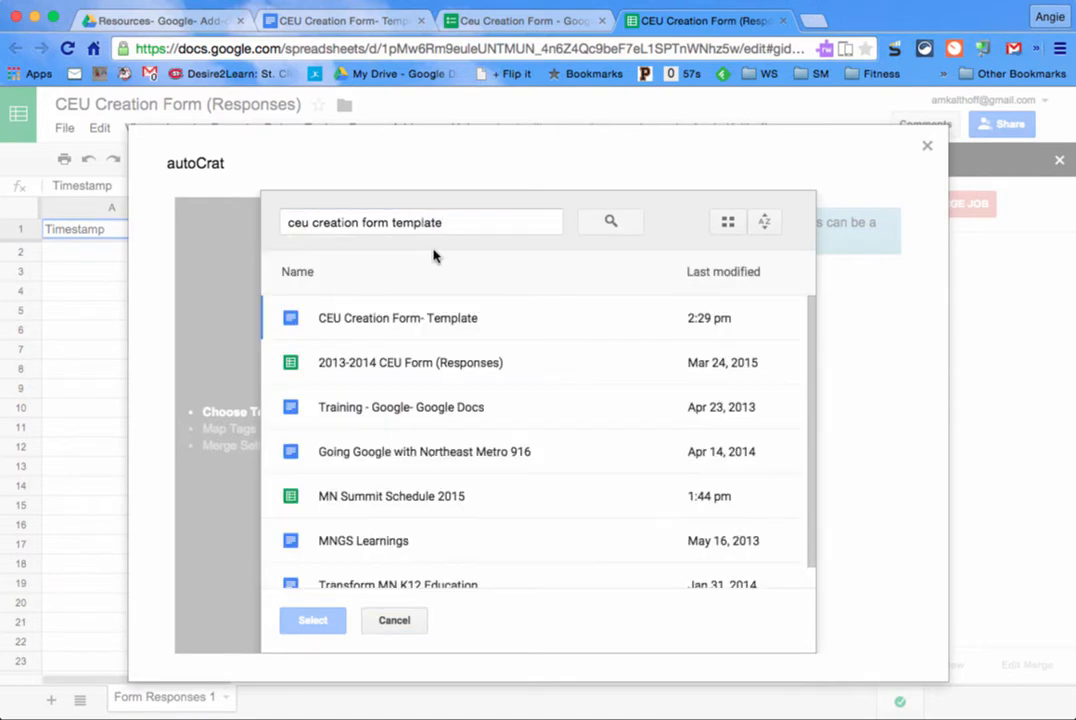
{"action": "left_click", "coordinate": [428, 316]}
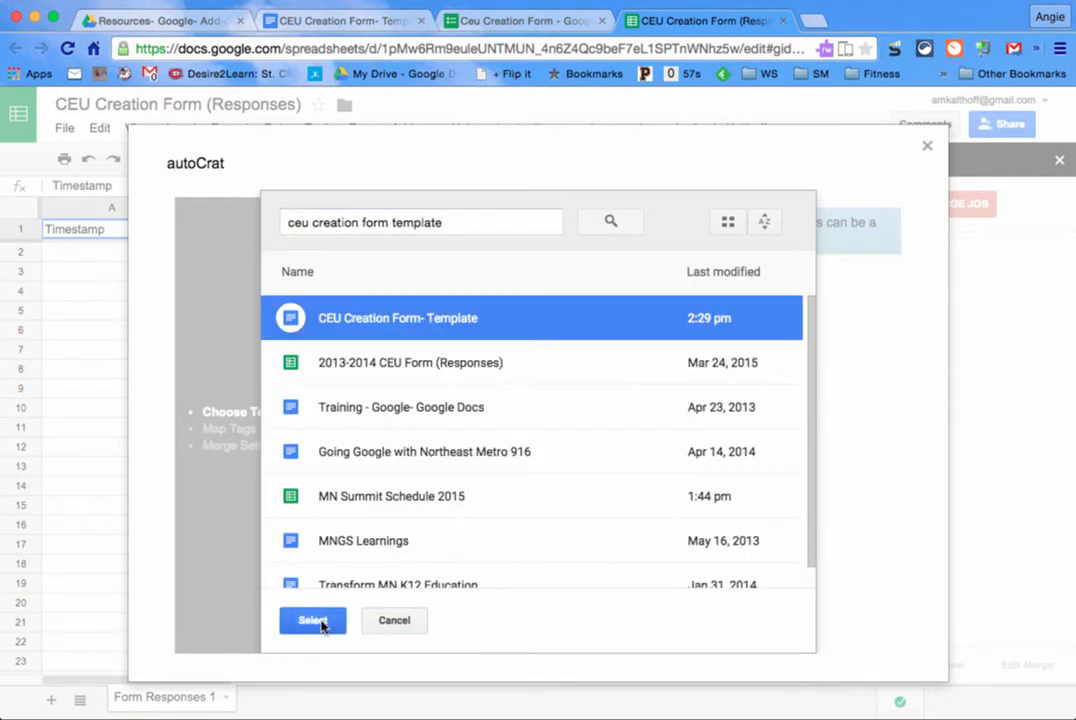
{"action": "left_click", "coordinate": [314, 621]}
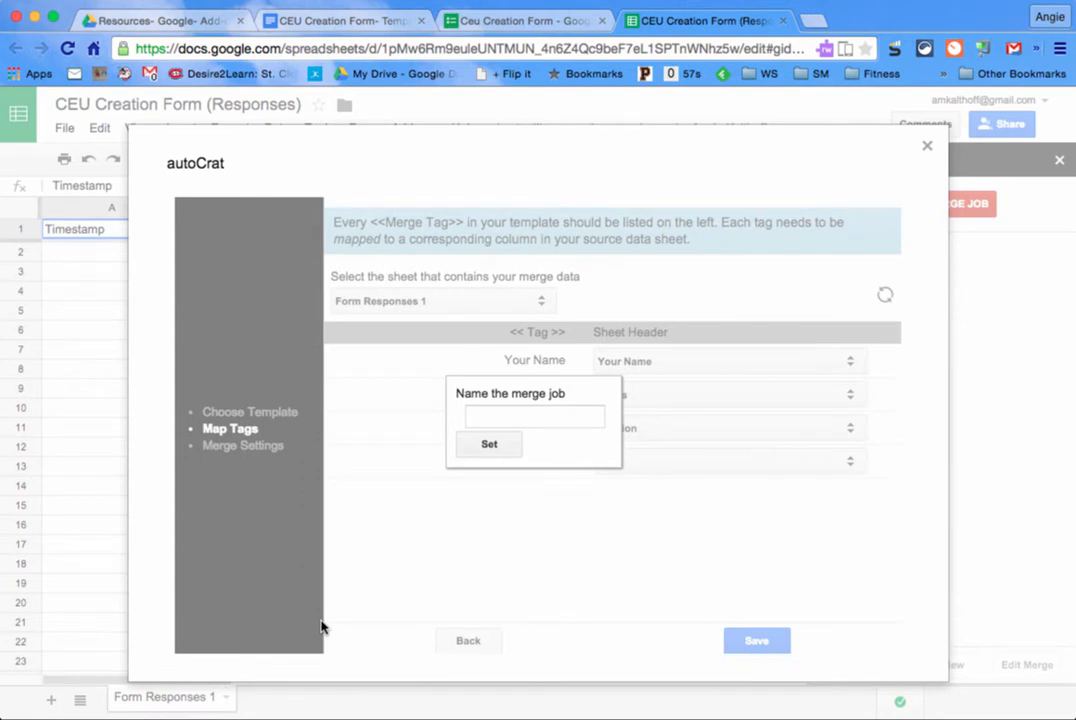
Step: Name the merge job 'ceu email' and save the name
{"action": "left_click", "coordinate": [572, 414]}
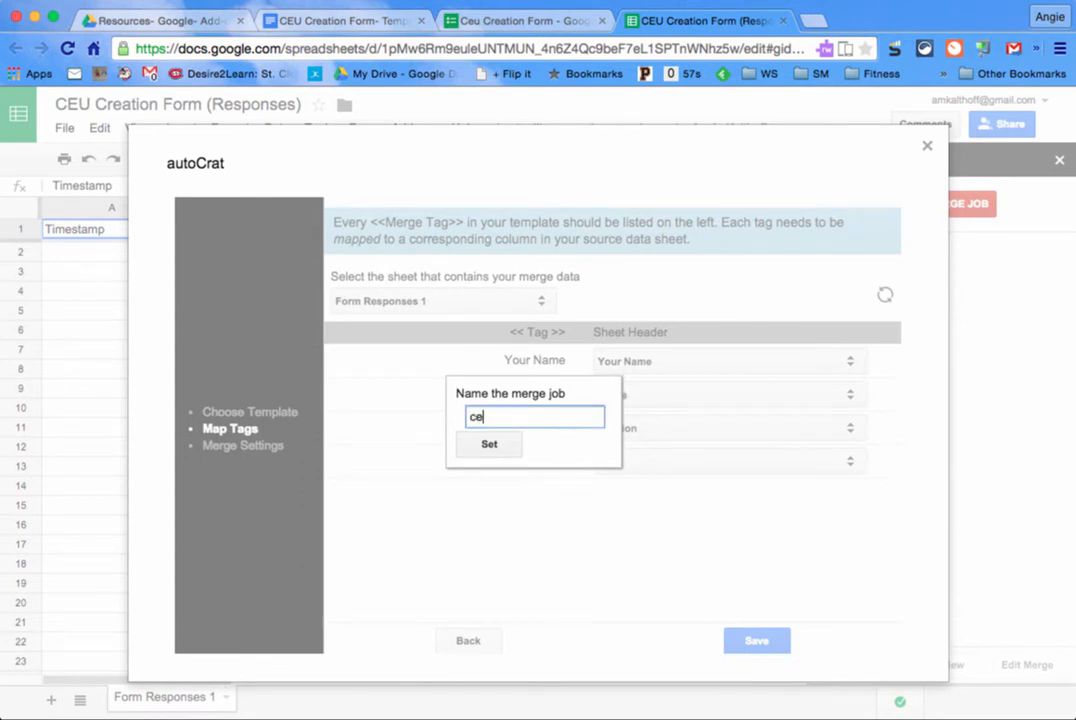
{"action": "type", "text": "ceu email"}
{"action": "left_click", "coordinate": [505, 447]}
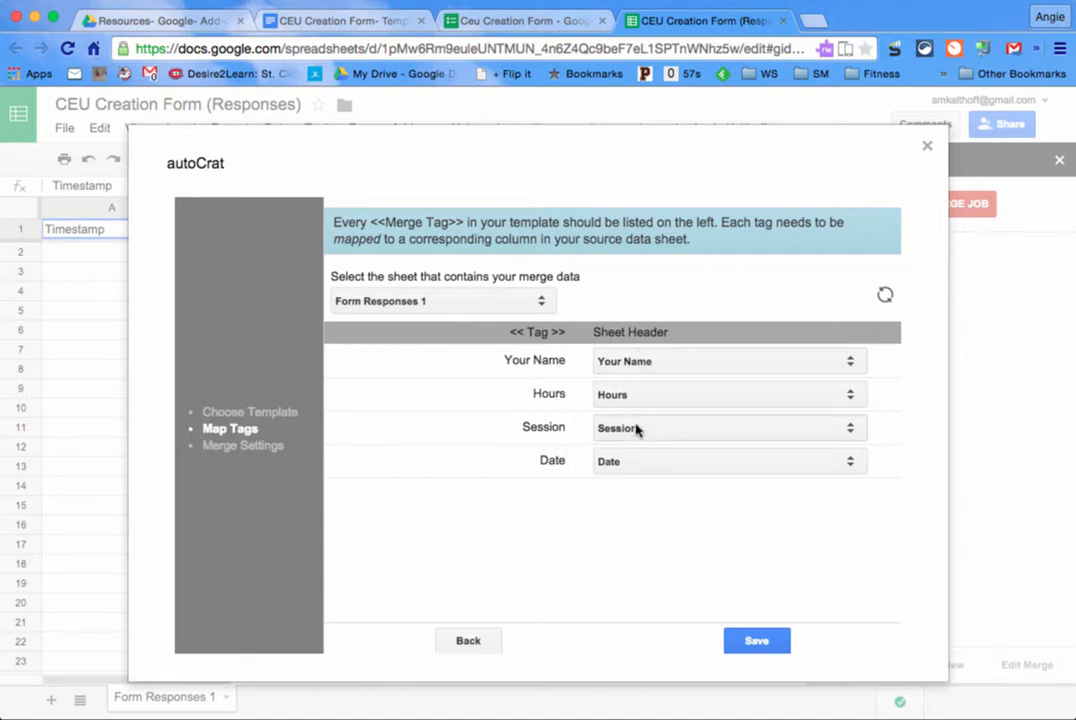
Step: Map the Date tag to the Date column and save the tag mapping
{"action": "left_click", "coordinate": [636, 466]}
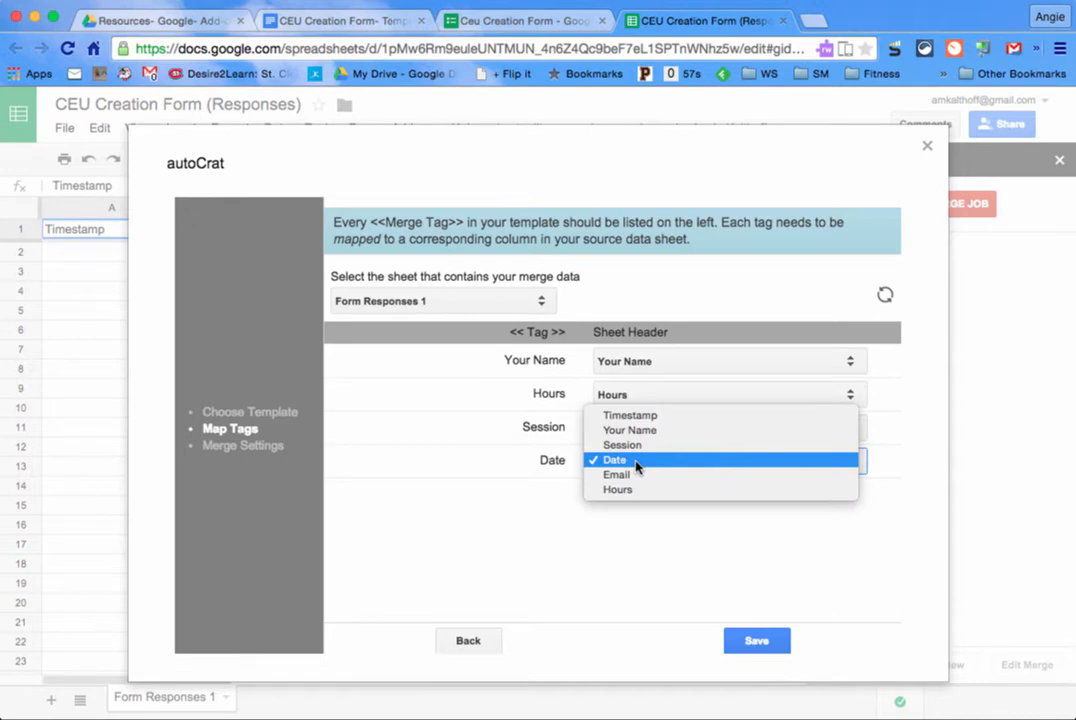
{"action": "left_click", "coordinate": [636, 466]}
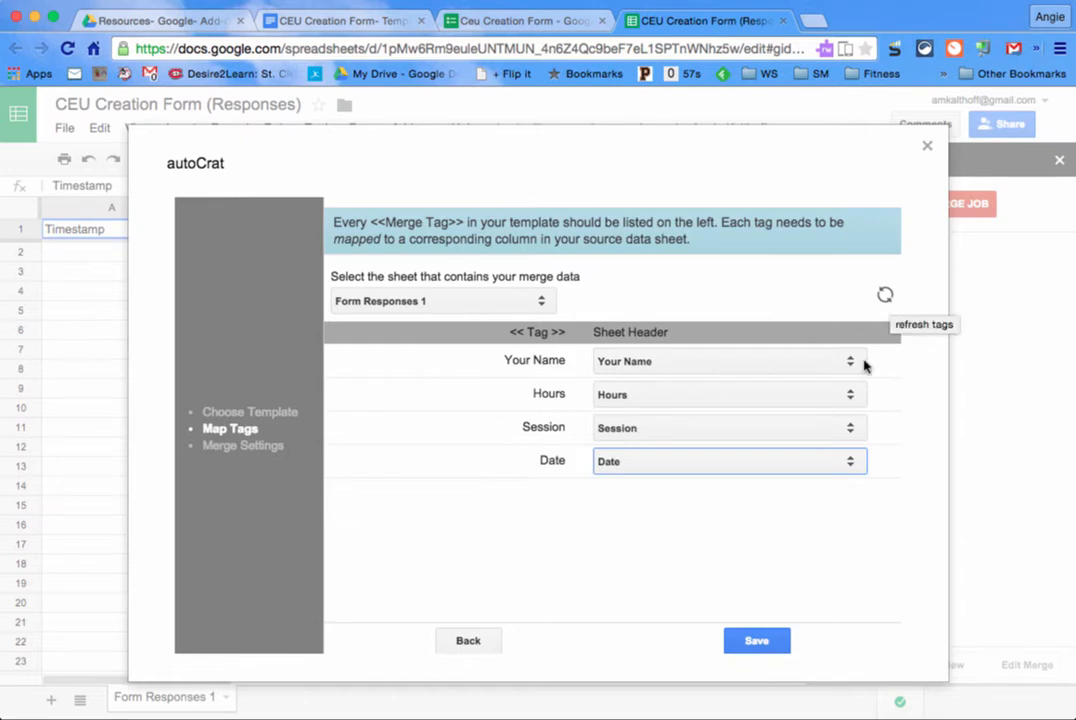
{"action": "left_click", "coordinate": [770, 643]}
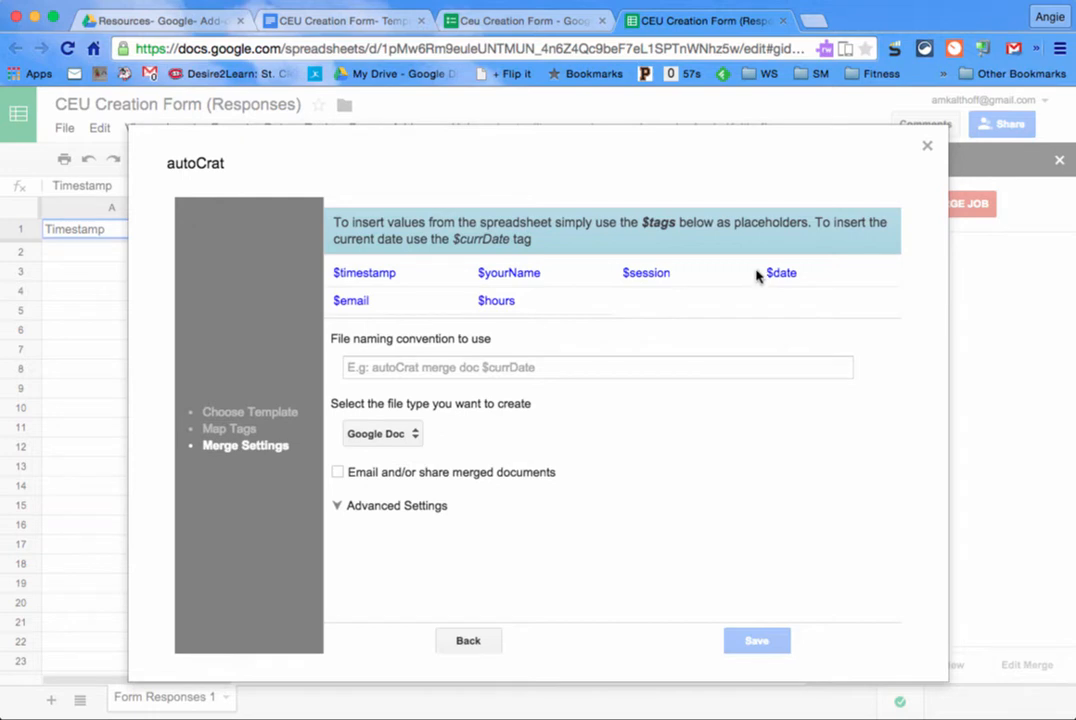
Step: Build the file naming convention '$date - $session- $yourName' from the copied tags
{"action": "left_click_drag", "start_coordinate": [759, 276], "coordinate": [815, 271]}
{"action": "key", "text": "ctrl+c"}
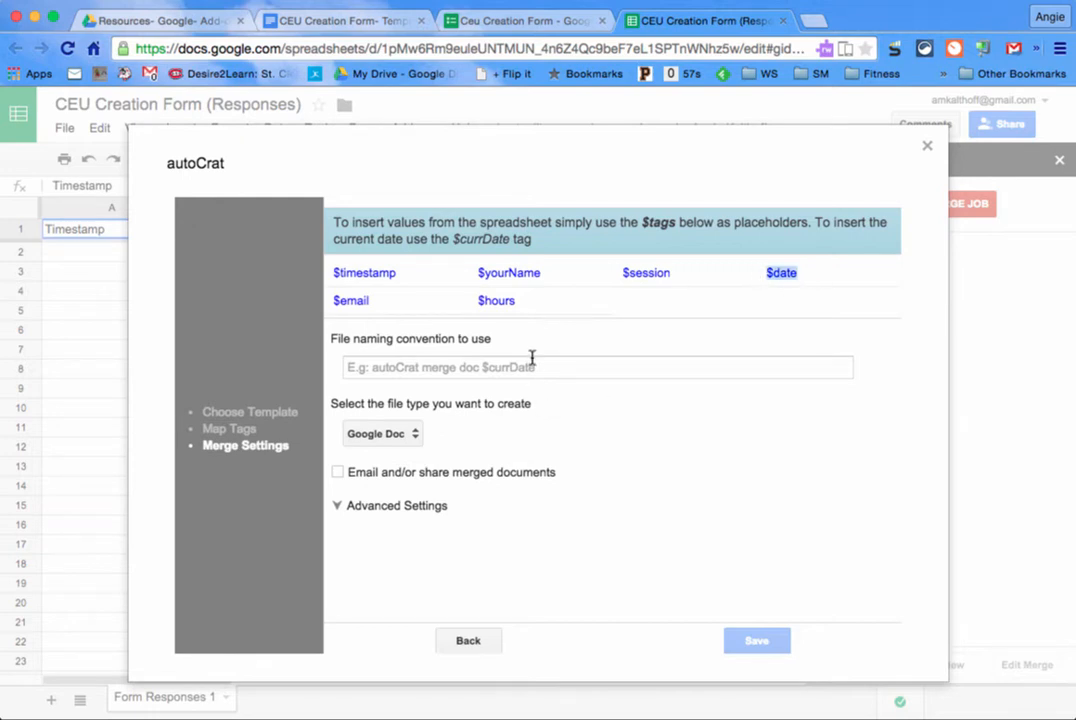
{"action": "left_click", "coordinate": [531, 360]}
{"action": "key", "text": "ctrl+v"}
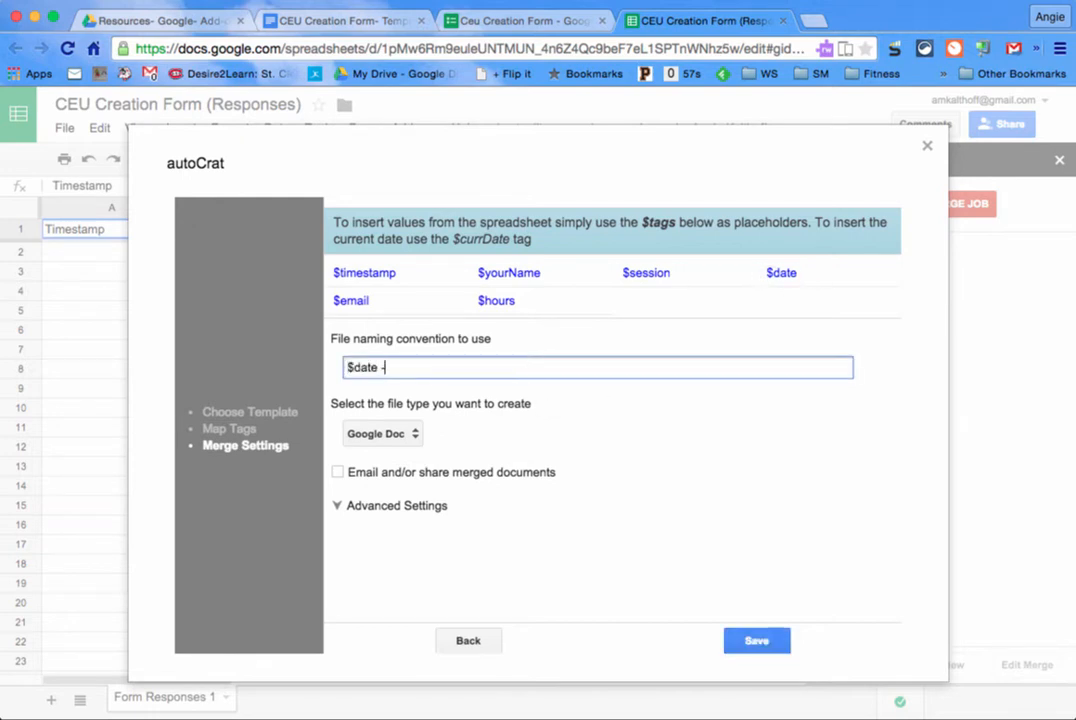
{"action": "left_click_drag", "start_coordinate": [541, 272], "coordinate": [620, 270]}
{"action": "key", "text": "ctrl+c"}
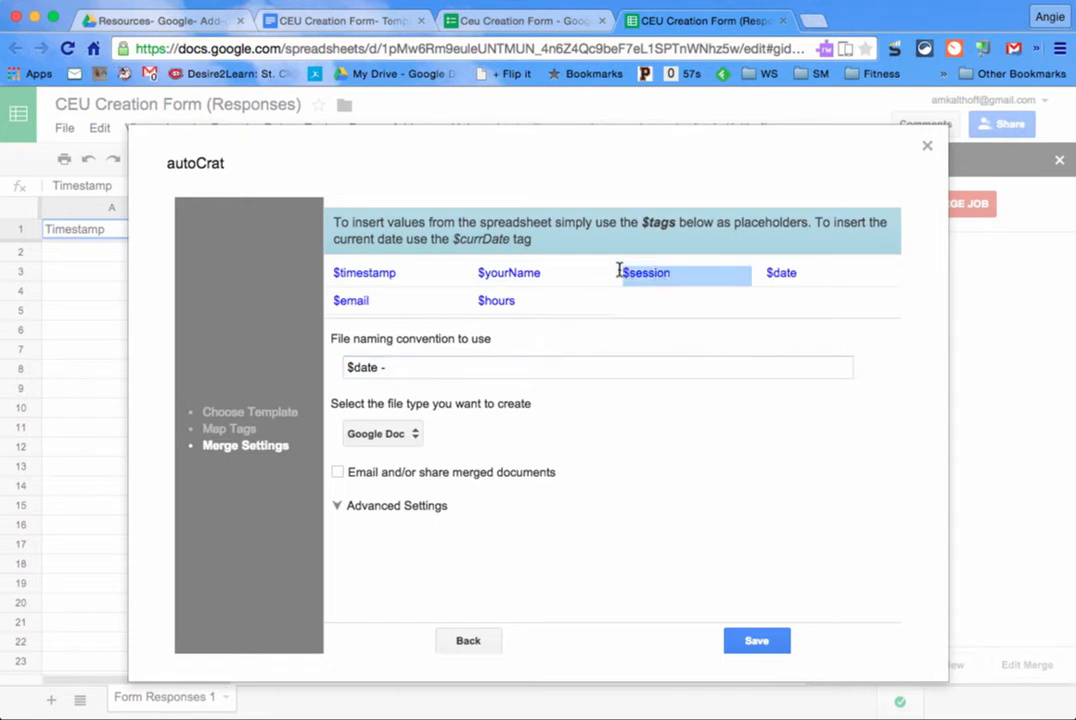
{"action": "left_click", "coordinate": [523, 366]}
{"action": "key", "text": "ctrl+v"}
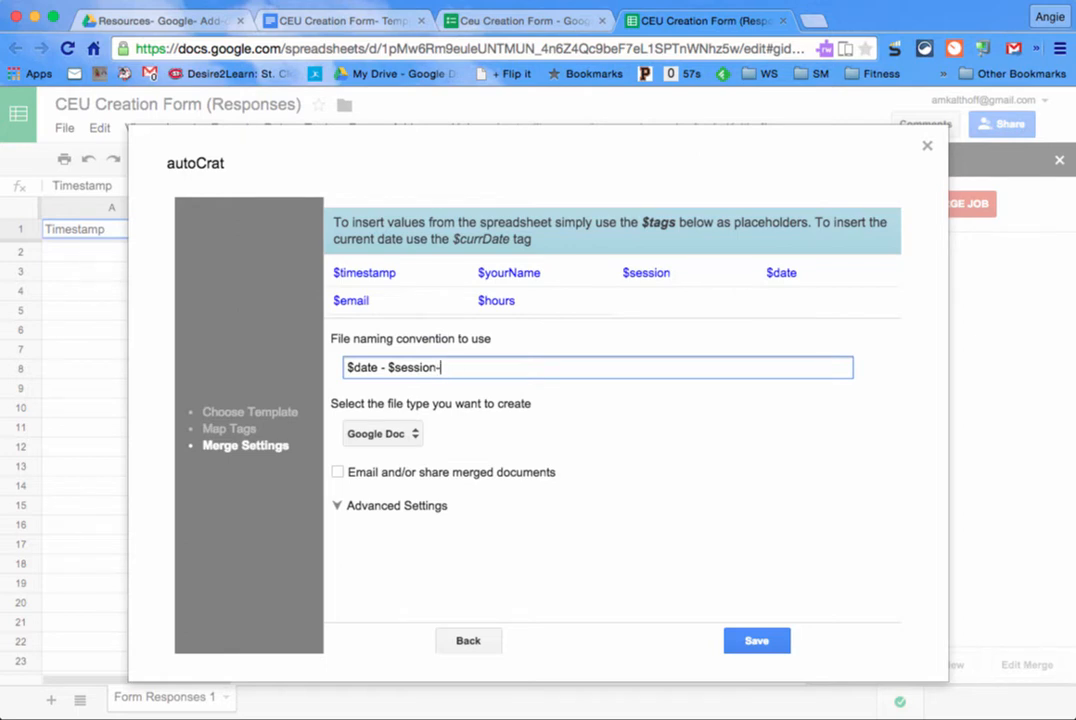
{"action": "left_click_drag", "start_coordinate": [543, 274], "coordinate": [480, 274]}
{"action": "key", "text": "ctrl+c"}
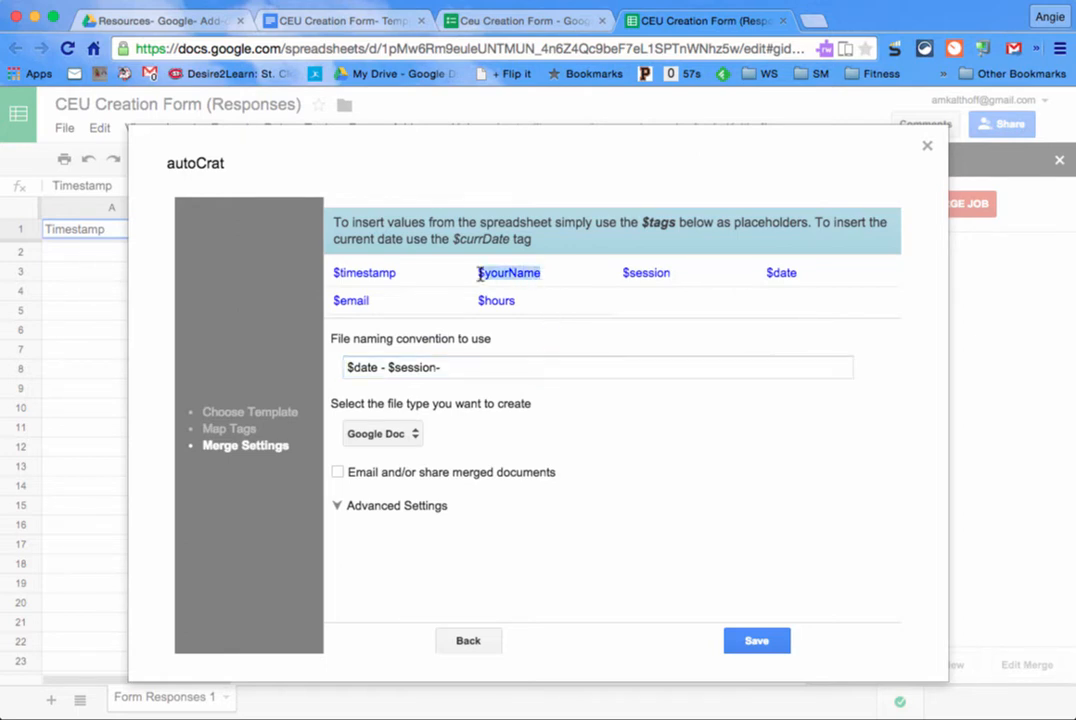
{"action": "left_click", "coordinate": [490, 367]}
{"action": "key", "text": "ctrl+v"}
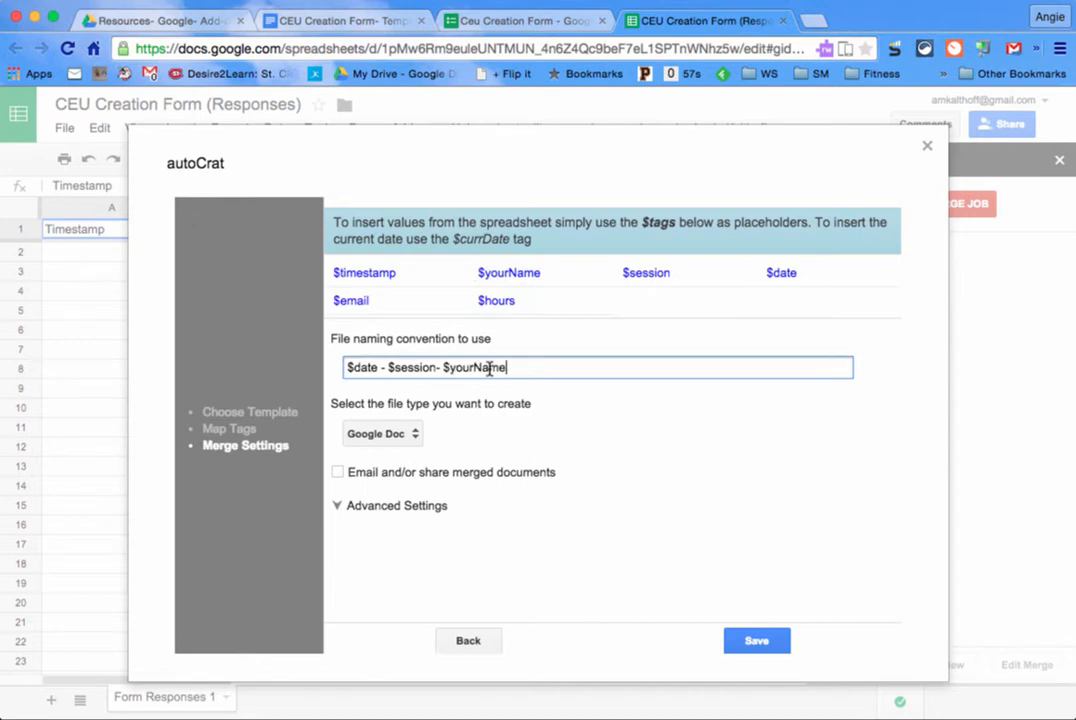
Step: Set the merged output file type to PDF
{"action": "left_click", "coordinate": [380, 434]}
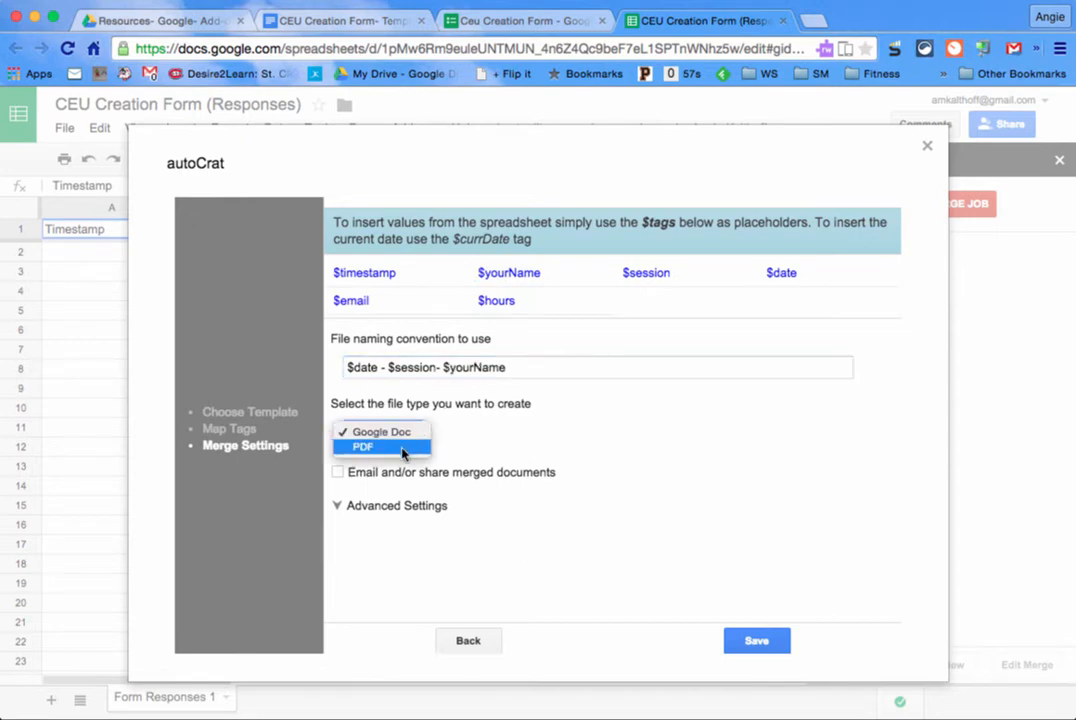
{"action": "left_click", "coordinate": [405, 447]}
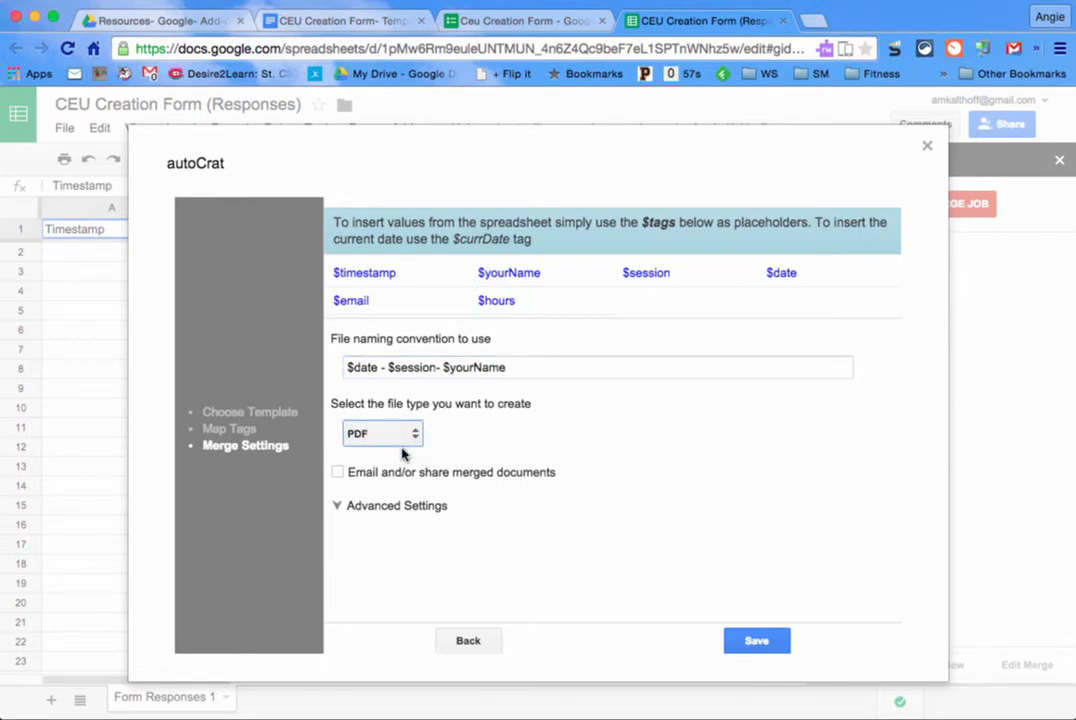
{"action": "scroll", "coordinate": [737, 410], "scroll_direction": "down", "scroll_amount": 1}
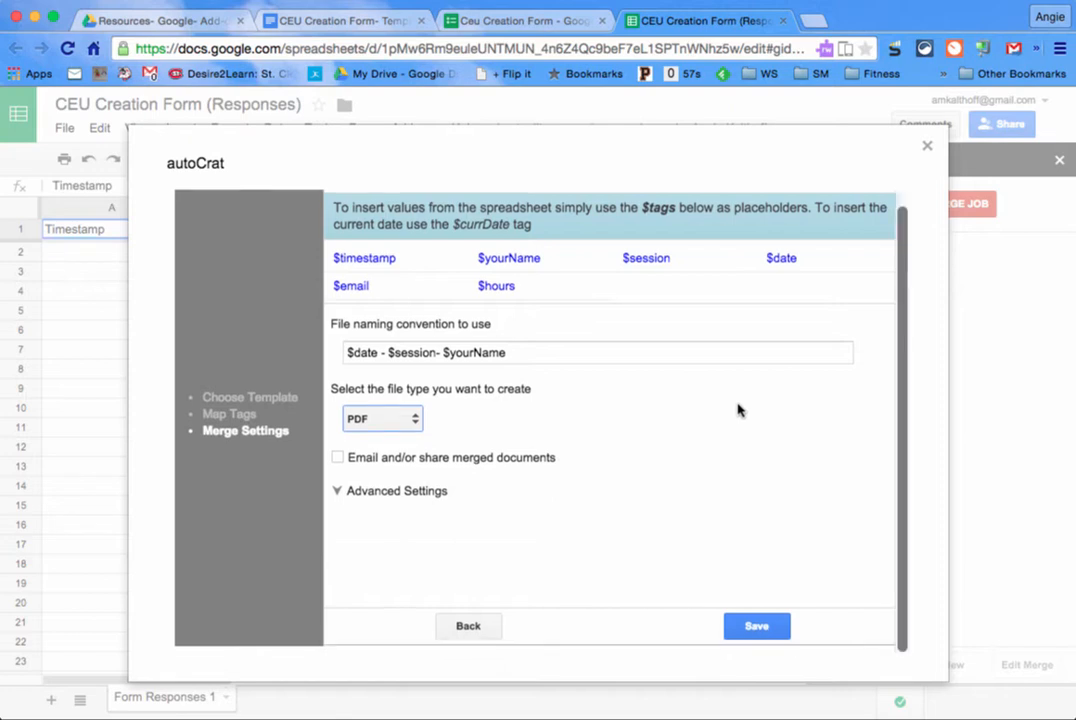
Step: Enable emailing merged documents, sending to $email plus a second e-mail address
{"action": "left_click", "coordinate": [338, 458]}
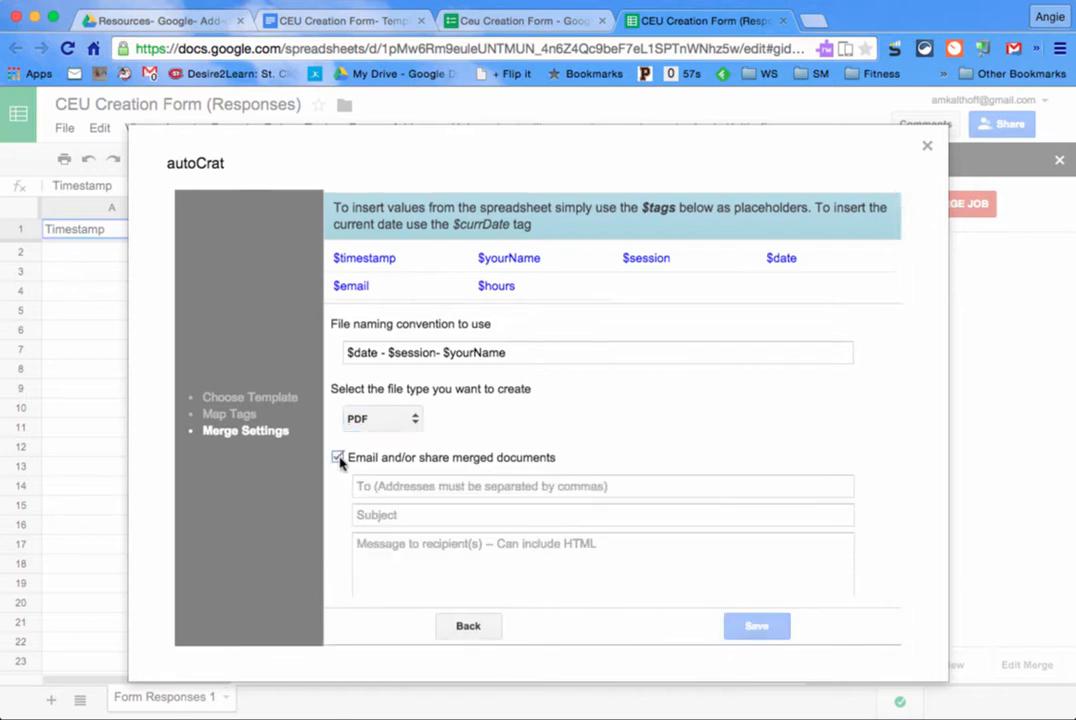
{"action": "scroll", "coordinate": [340, 456], "scroll_direction": "down", "scroll_amount": 2}
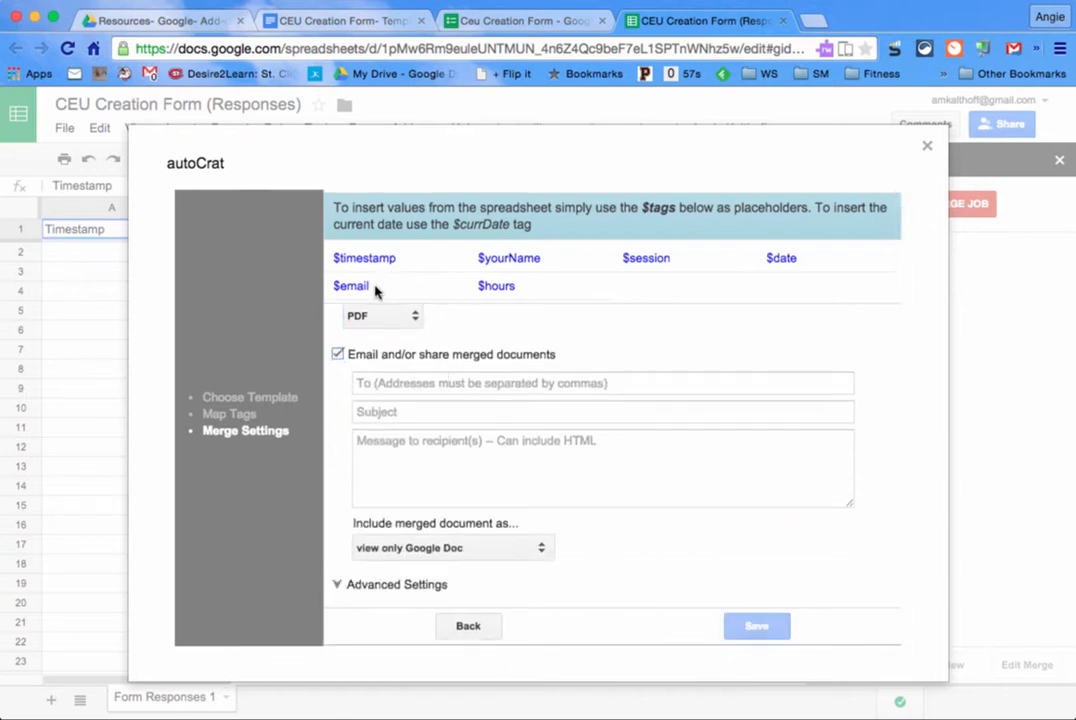
{"action": "left_click_drag", "start_coordinate": [370, 287], "coordinate": [333, 285]}
{"action": "key", "text": "super+c"}
{"action": "left_click", "coordinate": [410, 383]}
{"action": "key", "text": "super+v"}
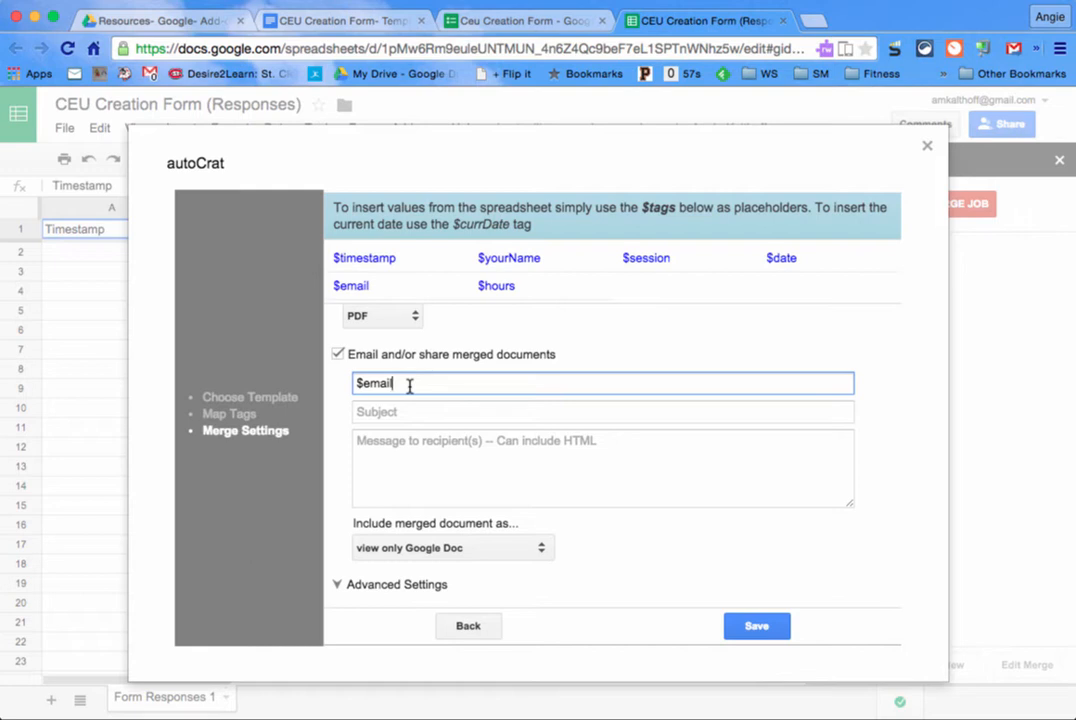
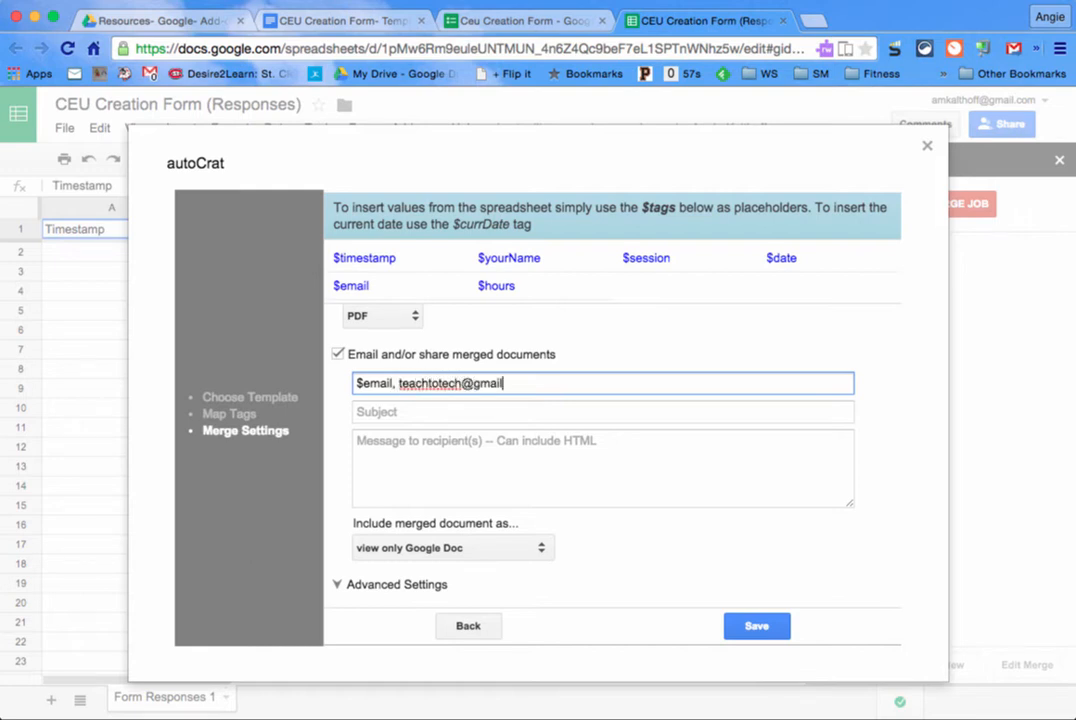
Step: Set the email subject to 'CEU for $session'
{"action": "left_click", "coordinate": [399, 413]}
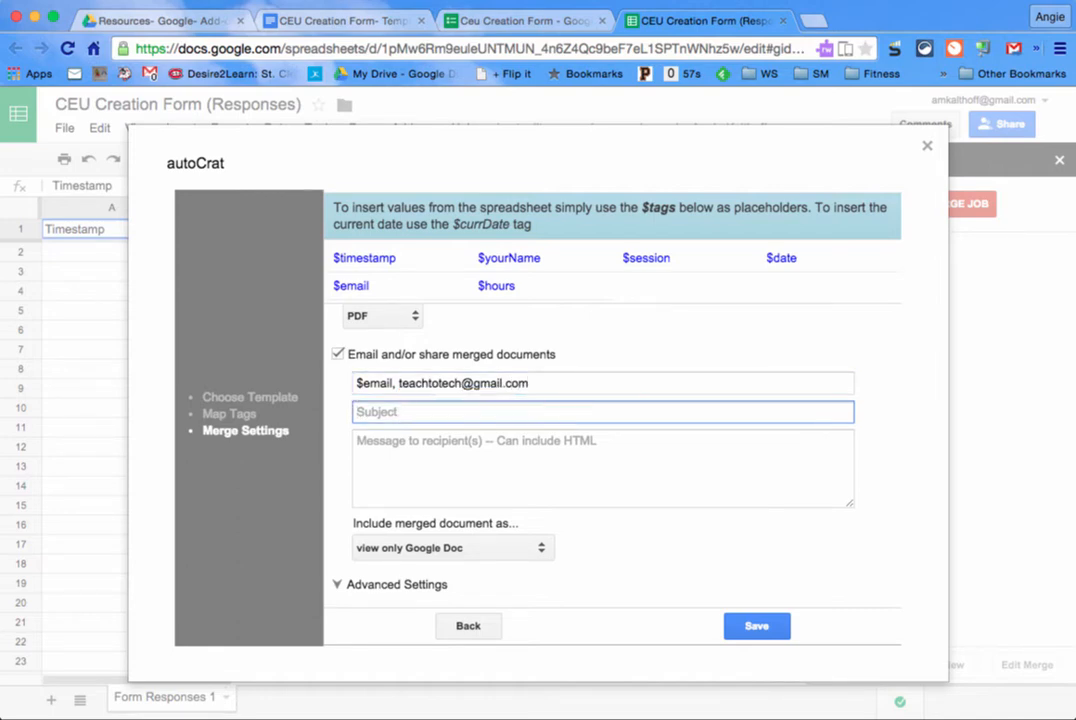
{"action": "type", "text": "Ce"}
{"action": "right_click", "coordinate": [619, 258]}
{"action": "left_click", "coordinate": [612, 257]}
{"action": "mouse_move", "coordinate": [612, 251]}
{"action": "left_mouse_down"}
{"action": "mouse_move", "coordinate": [672, 255]}
{"action": "mouse_move", "coordinate": [622, 254]}
{"action": "left_mouse_up"}
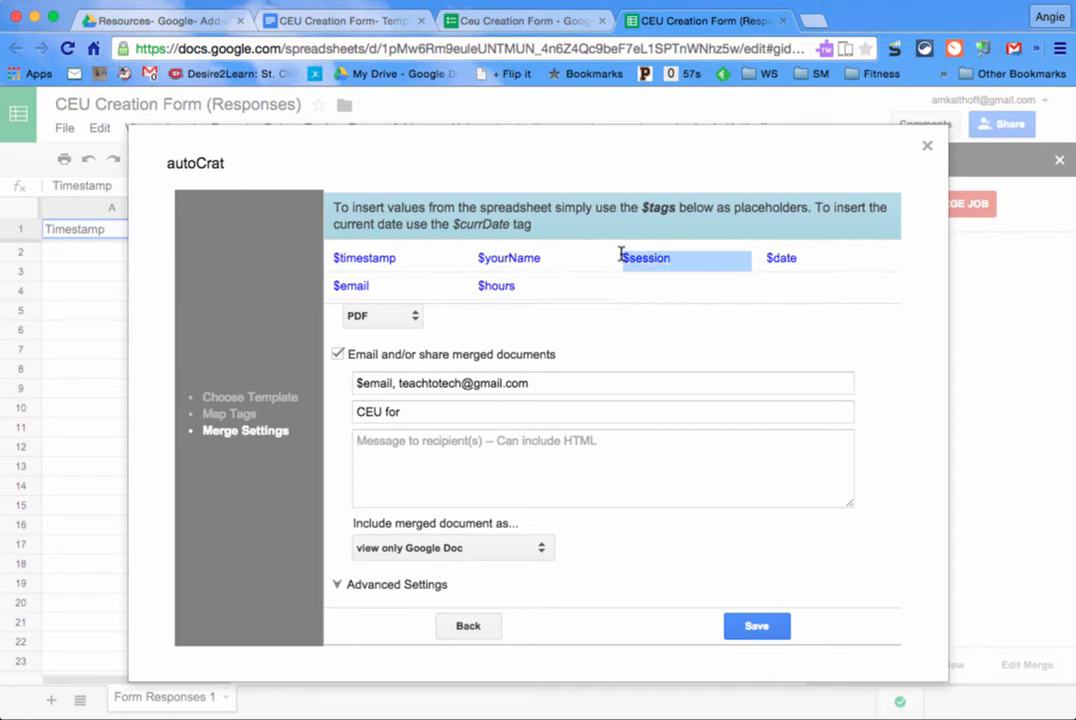
{"action": "left_click", "coordinate": [474, 410]}
{"action": "key", "text": "ctrl+v"}
{"action": "left_click", "coordinate": [443, 444]}
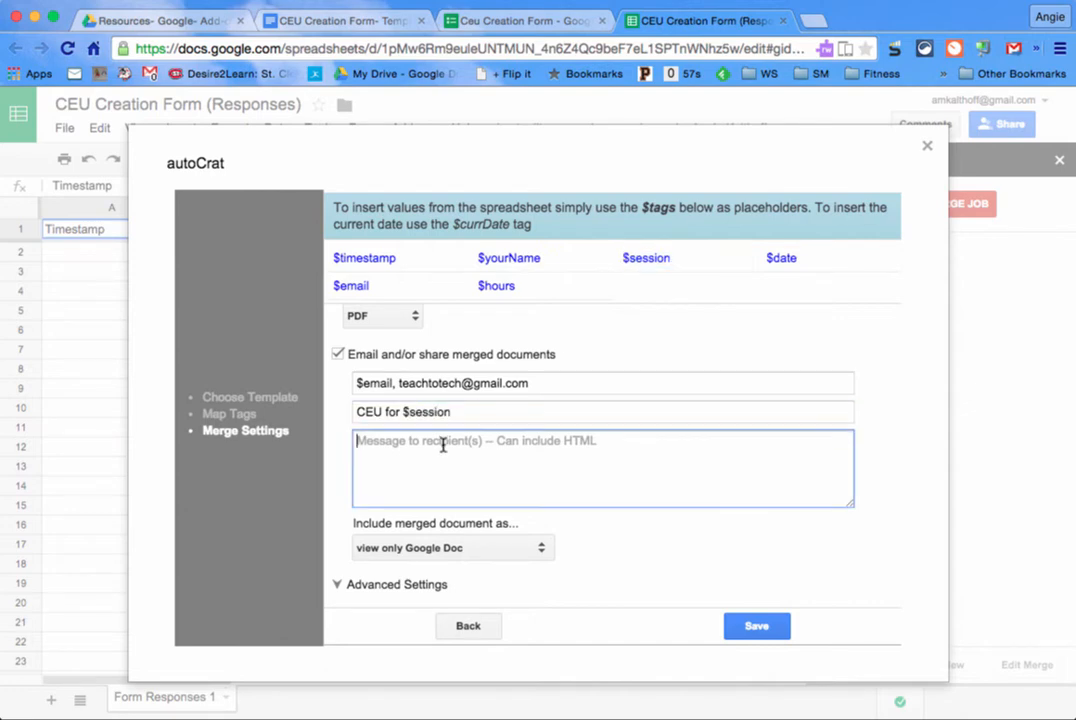
Step: Write 'Please find your CEU' with a 'Hello $yourName,' greeting line above it
{"action": "type", "text": "Please"}
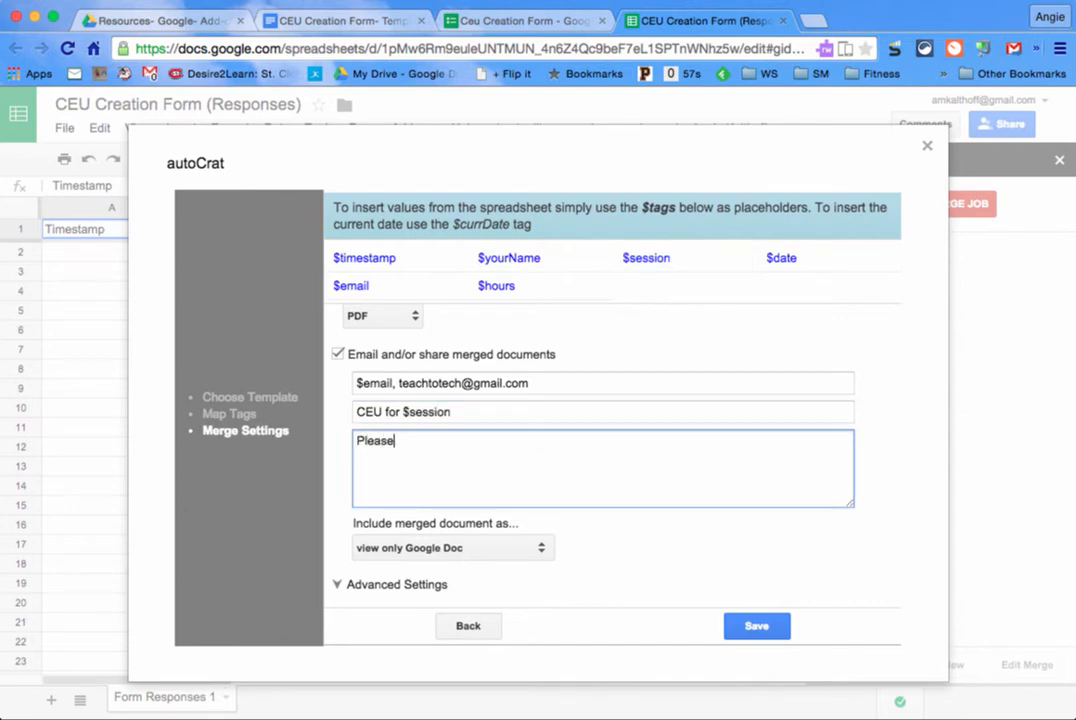
{"action": "type", "text": " find your CEU as the attachment."}
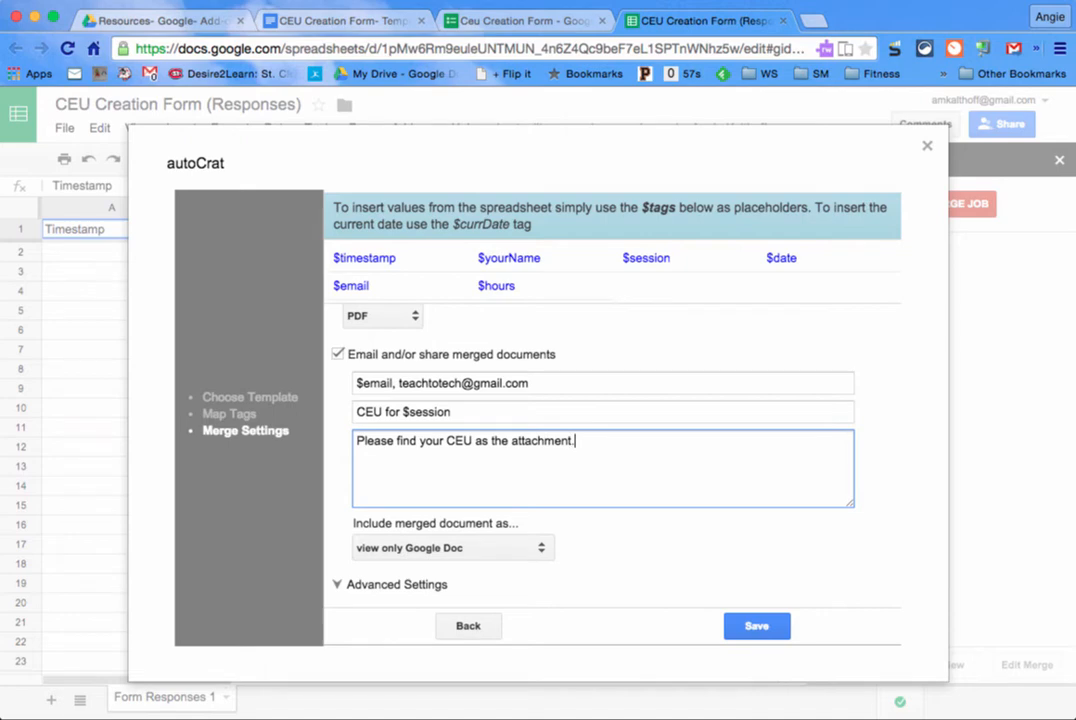
{"action": "left_click", "coordinate": [358, 441]}
{"action": "key", "text": "Return"}
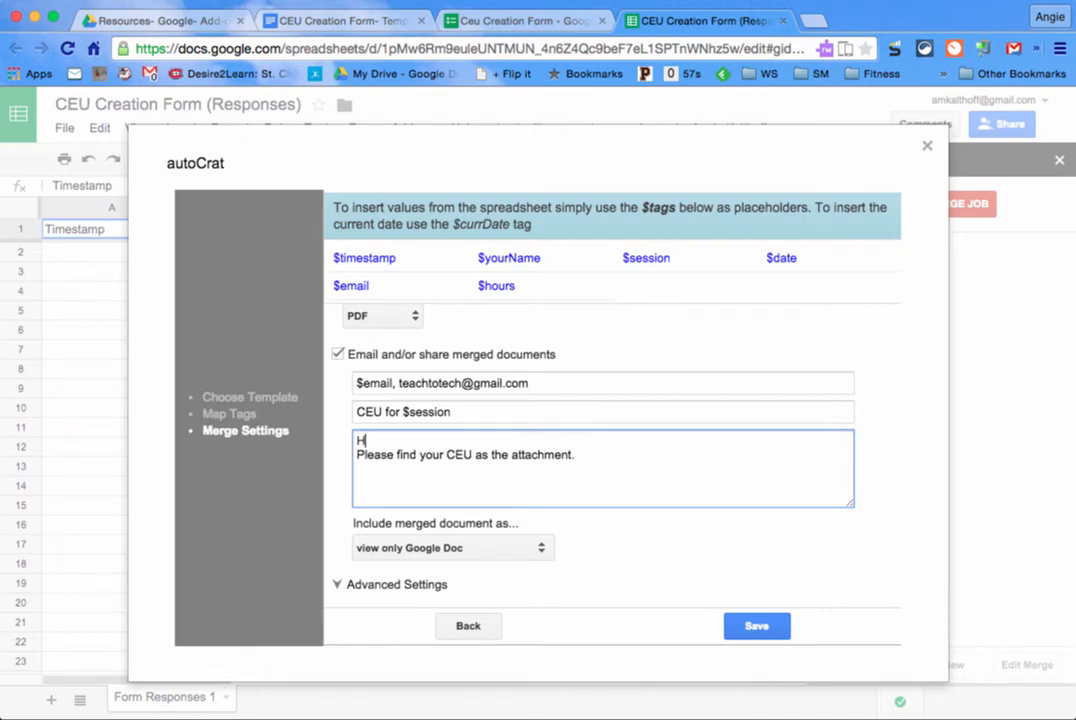
{"action": "type", "text": "Hello"}
{"action": "right_click", "coordinate": [478, 259]}
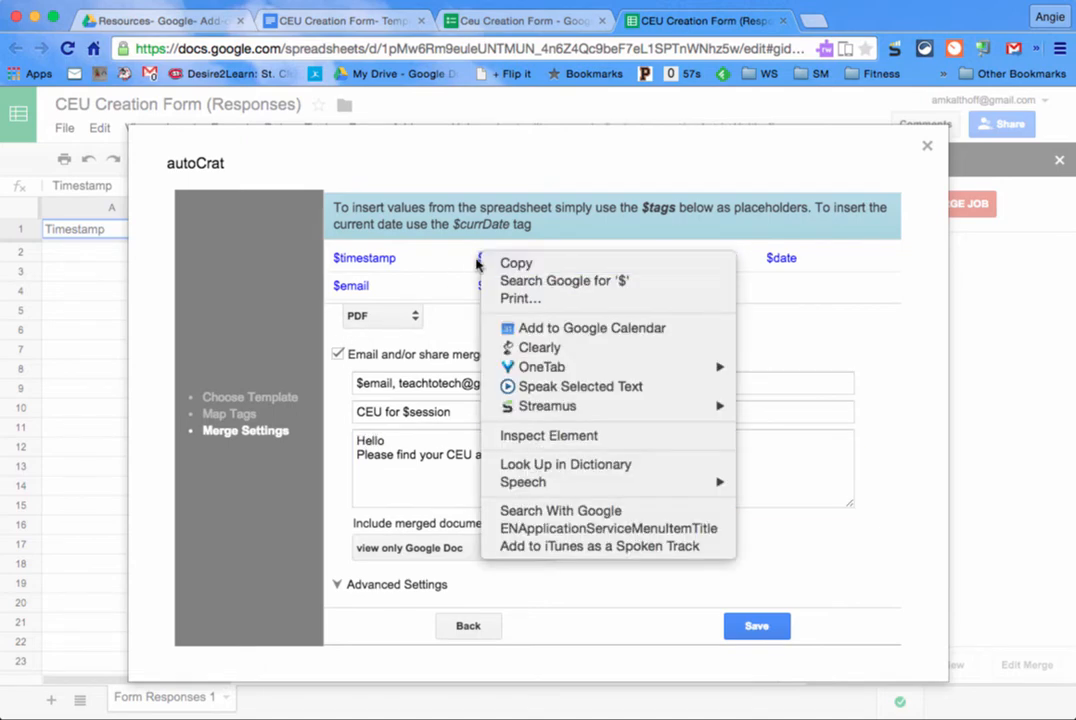
{"action": "left_click", "coordinate": [477, 263]}
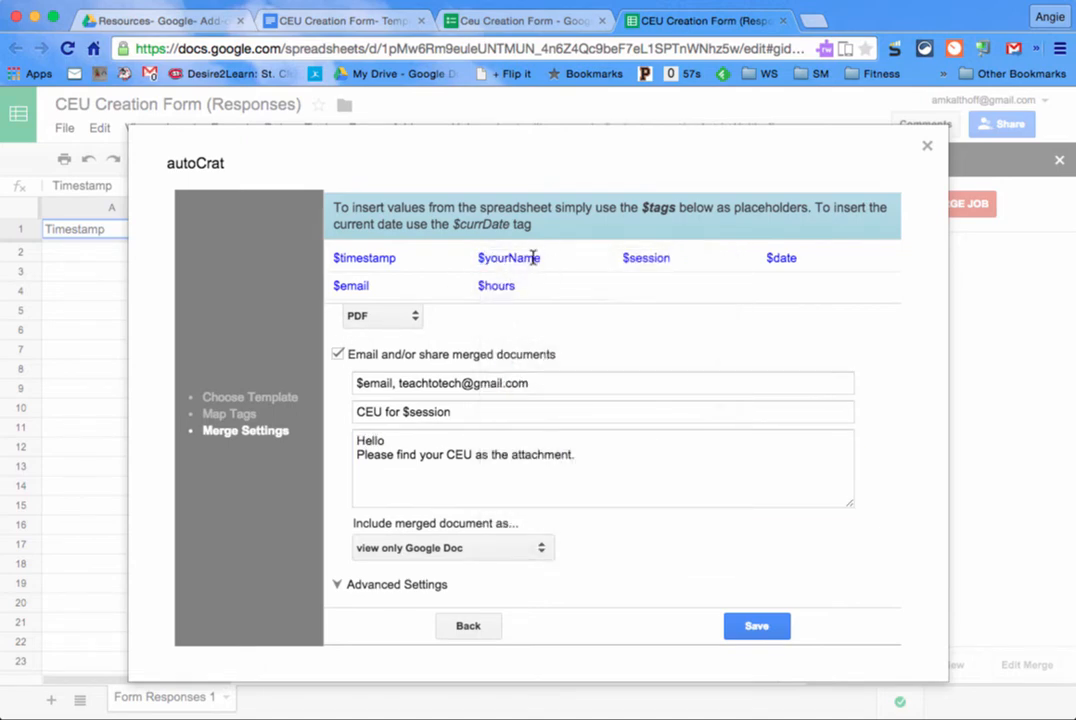
{"action": "left_click_drag", "start_coordinate": [540, 258], "coordinate": [472, 258]}
{"action": "key", "text": "ctrl+c"}
{"action": "left_click", "coordinate": [412, 441]}
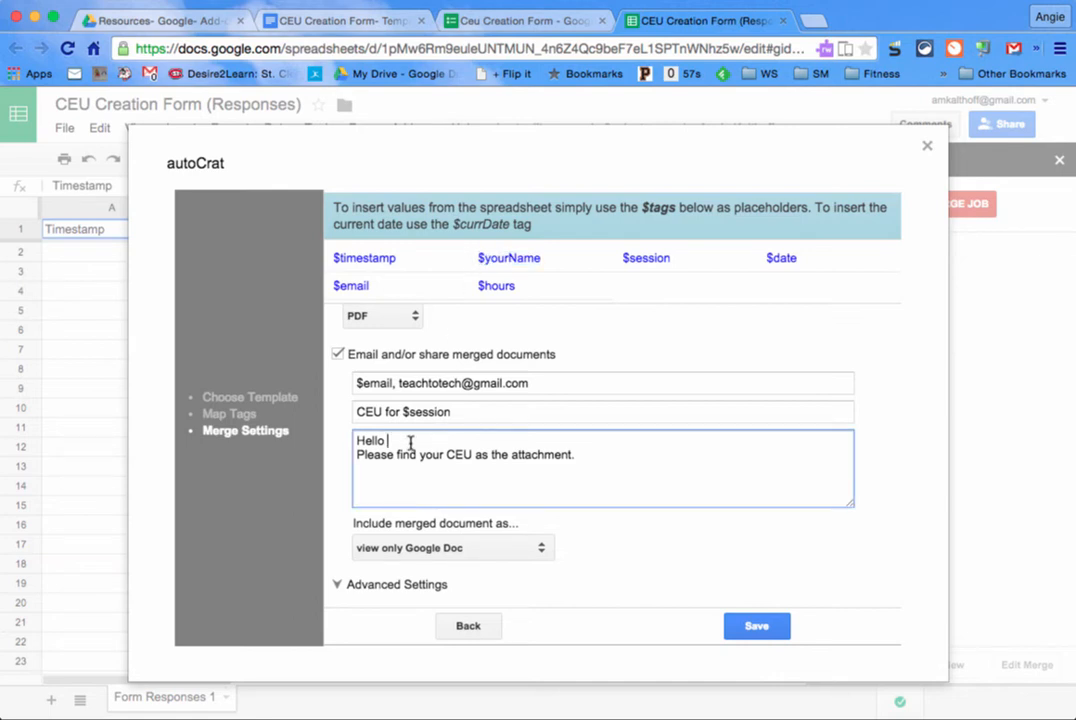
{"action": "key", "text": "ctrl+v"}
{"action": "type", "text": ","}
Step: Add 'It was great to work with you!' and the sender's name as the sign-off
{"action": "left_click", "coordinate": [591, 460]}
{"action": "type", "text": "It was "}
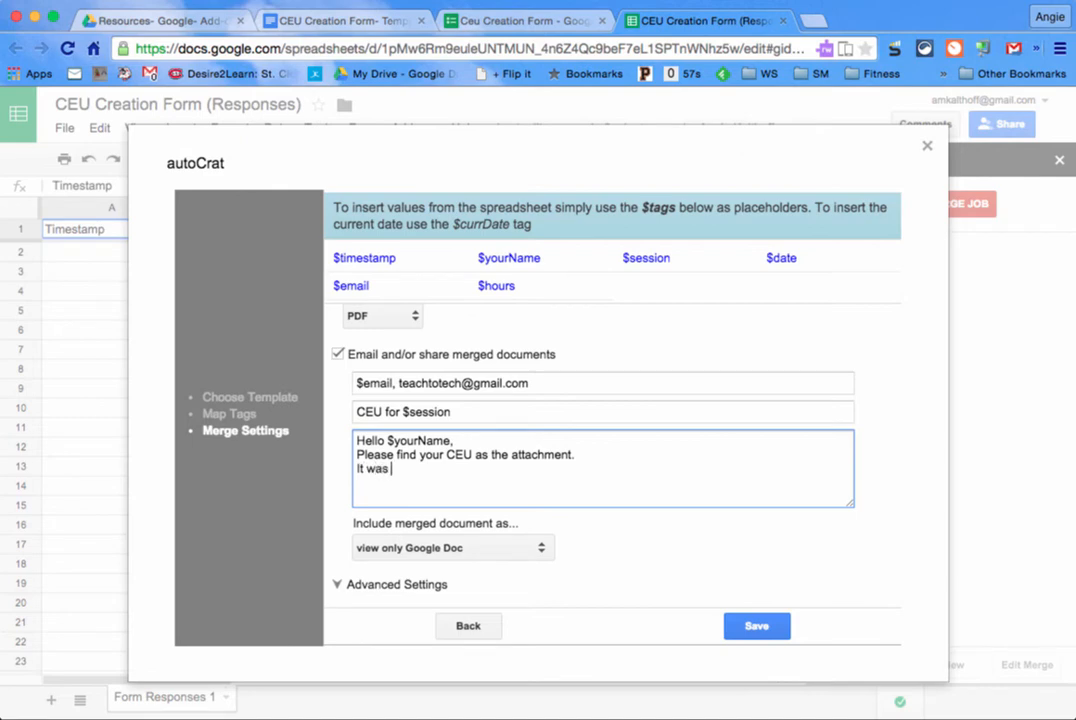
{"action": "type", "text": "great to work wi"}
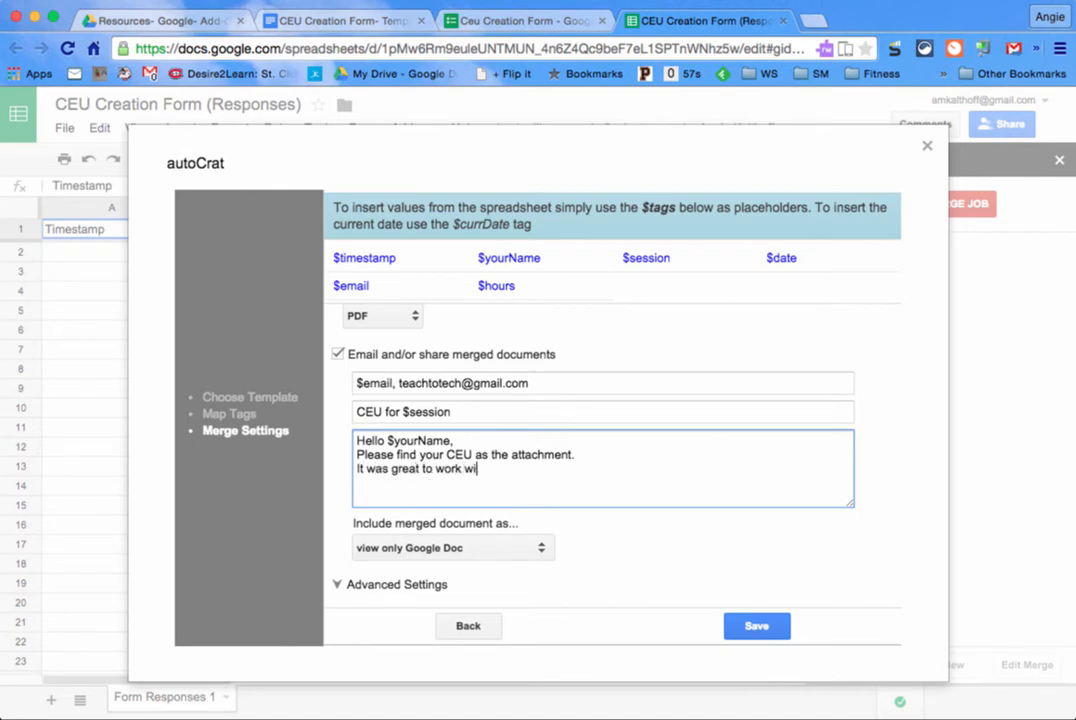
{"action": "type", "text": "th you! Angie"}
{"action": "left_click", "coordinate": [500, 549]}
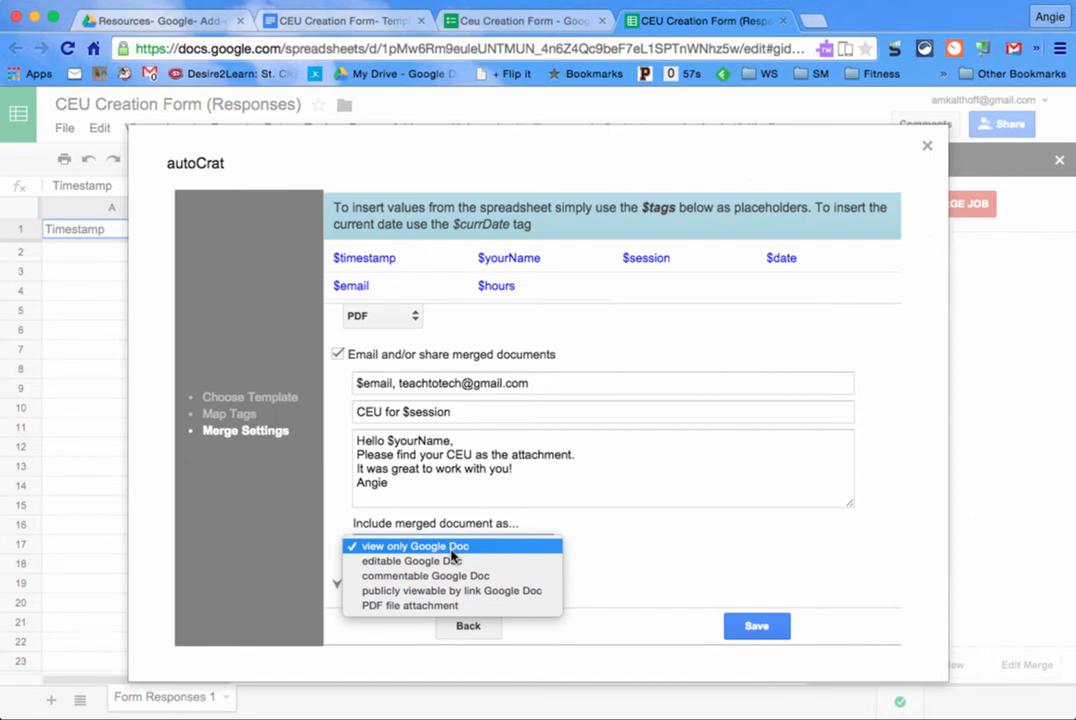
Step: Attach the certificate as PDF and run autoCrat on every new form submission
{"action": "left_click", "coordinate": [447, 605]}
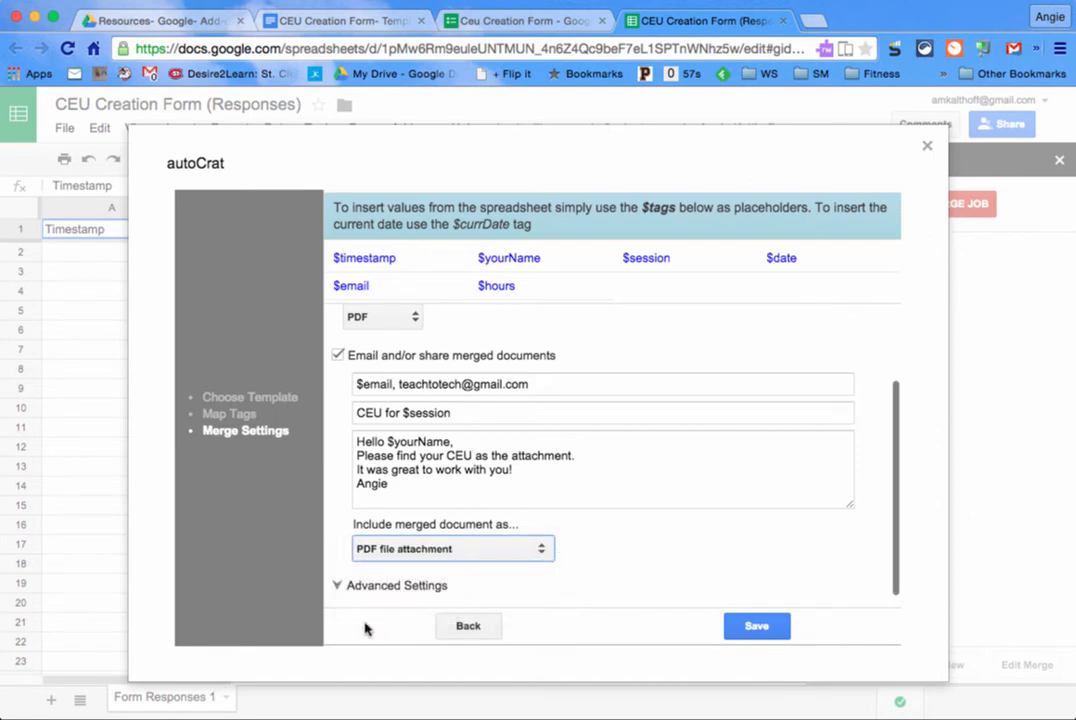
{"action": "left_click", "coordinate": [339, 587]}
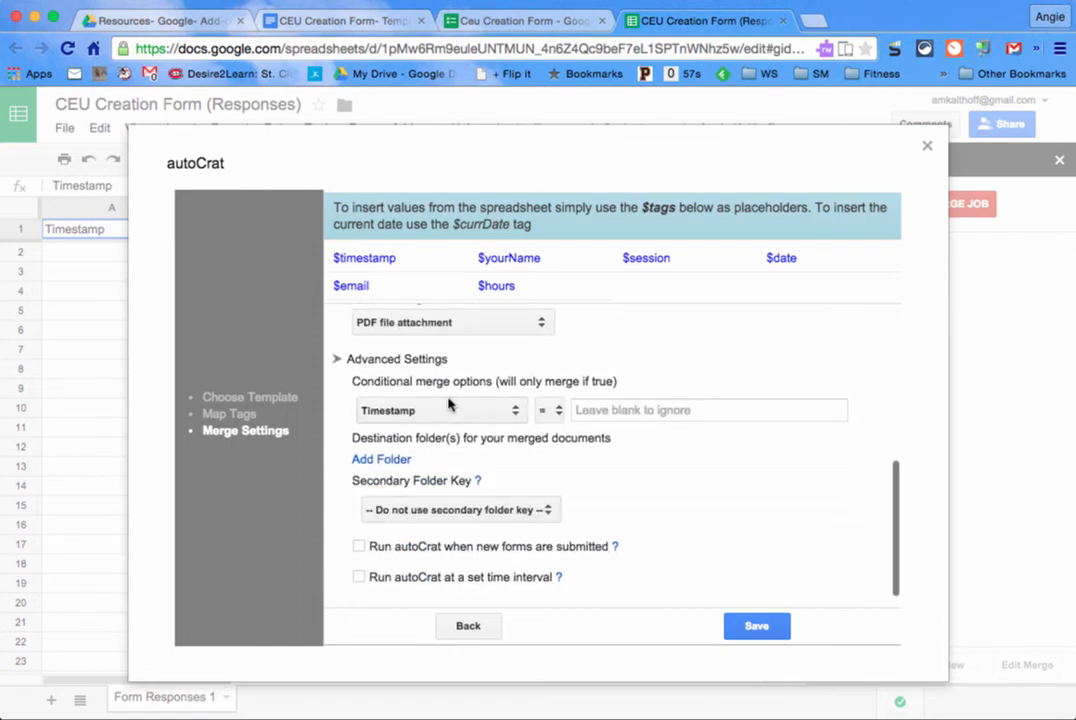
{"action": "left_click", "coordinate": [399, 548]}
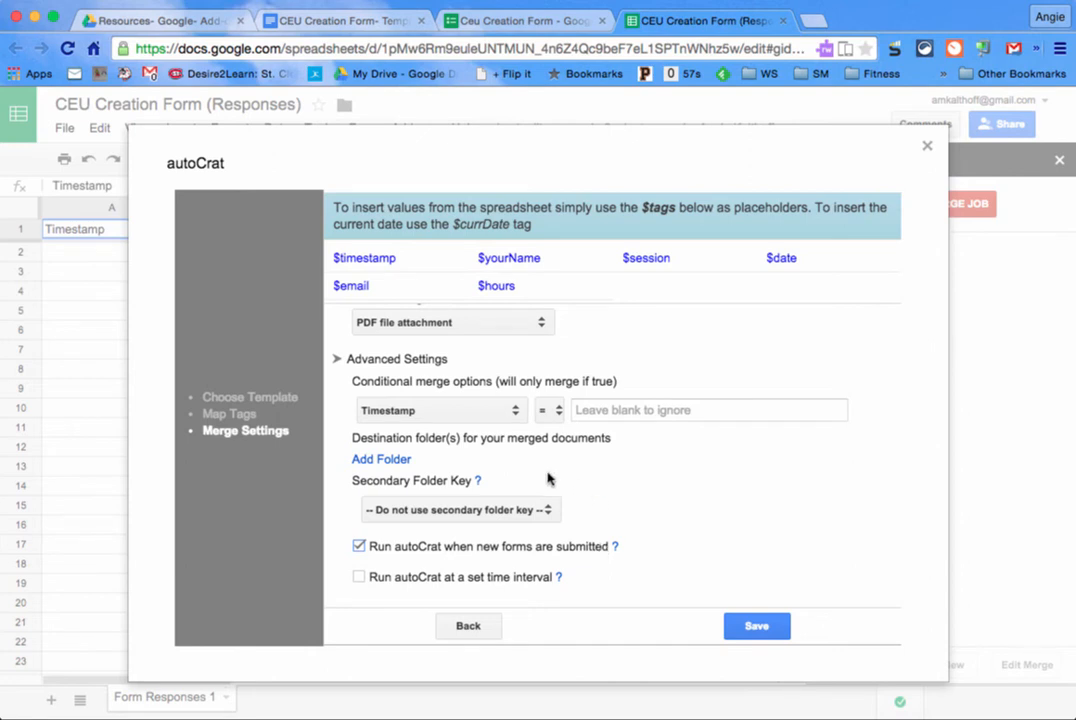
Step: Set the destination folder to Resources- Google- Add-ons- Autocrat, found by searching 'autocrat'
{"action": "left_click", "coordinate": [381, 459]}
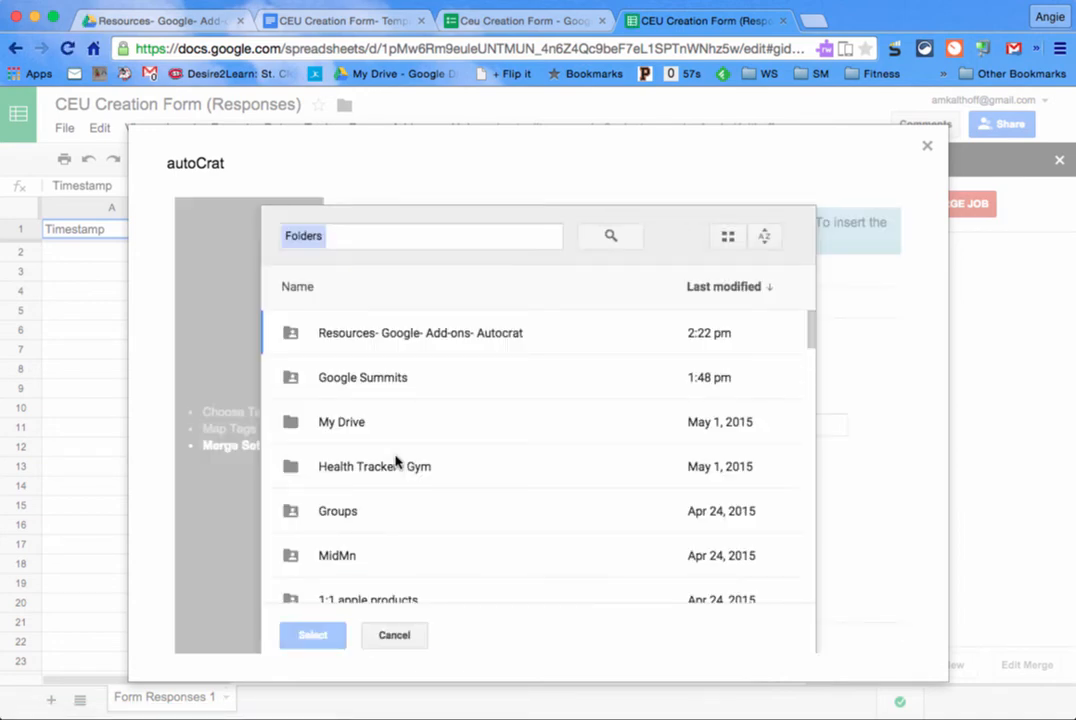
{"action": "left_click", "coordinate": [379, 238]}
{"action": "type", "text": "autoc"}
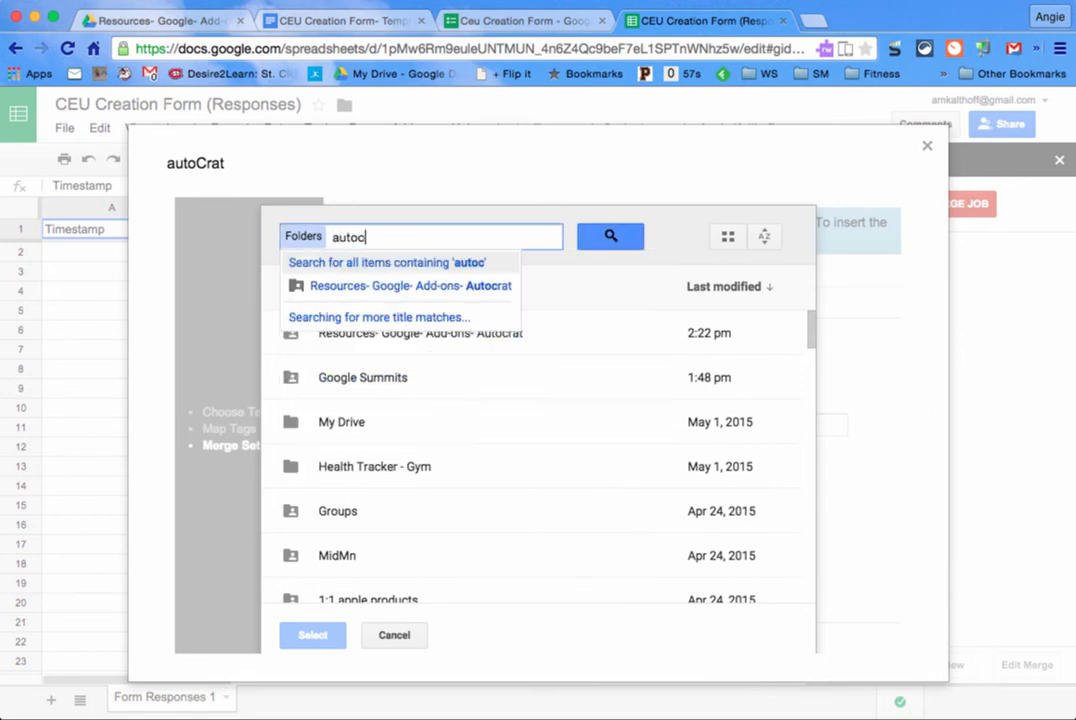
{"action": "type", "text": "rat"}
{"action": "left_click", "coordinate": [310, 286]}
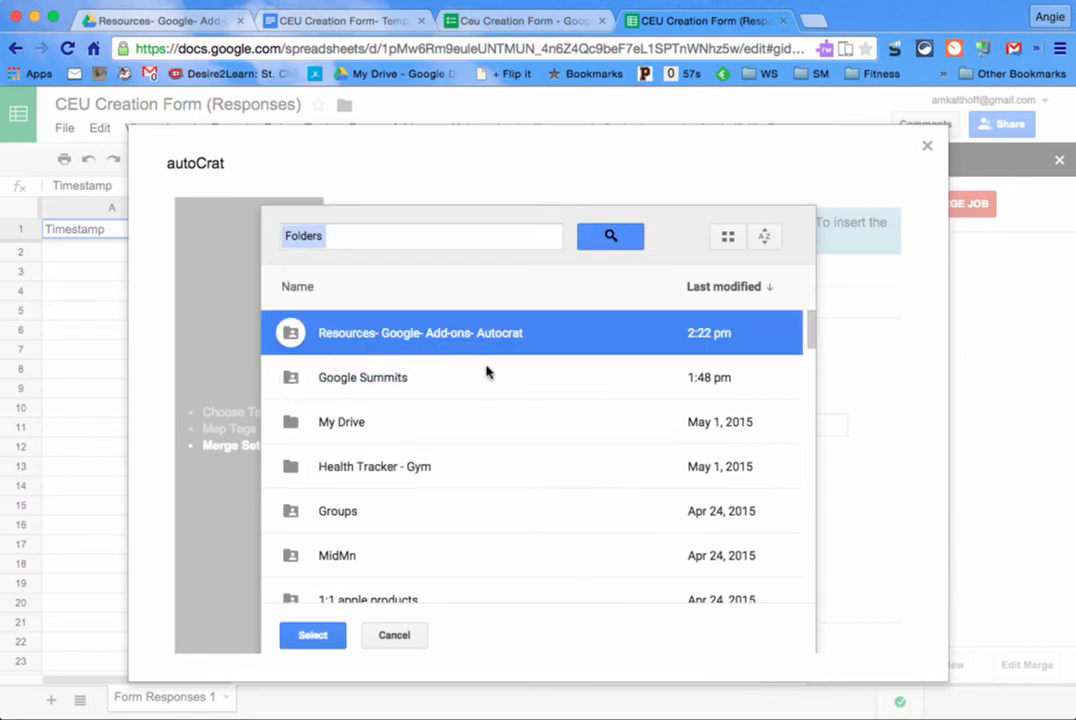
{"action": "right_click", "coordinate": [310, 636]}
{"action": "left_click", "coordinate": [303, 638]}
{"action": "left_click", "coordinate": [302, 638]}
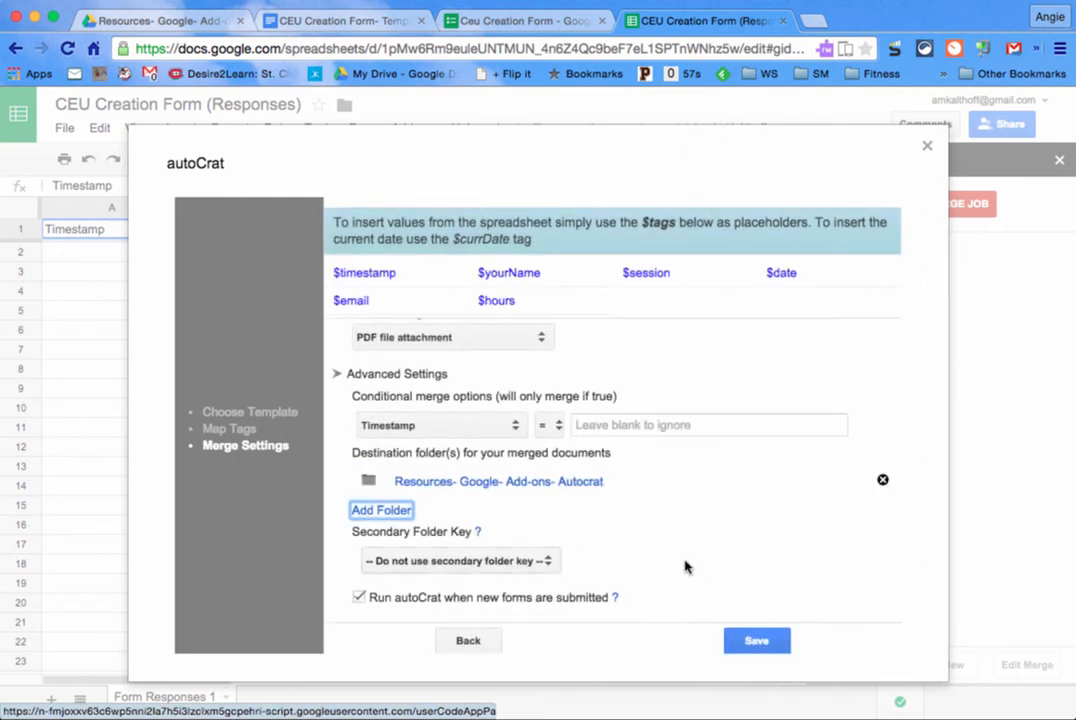
{"action": "scroll", "coordinate": [780, 523], "scroll_direction": "down", "scroll_amount": 2}
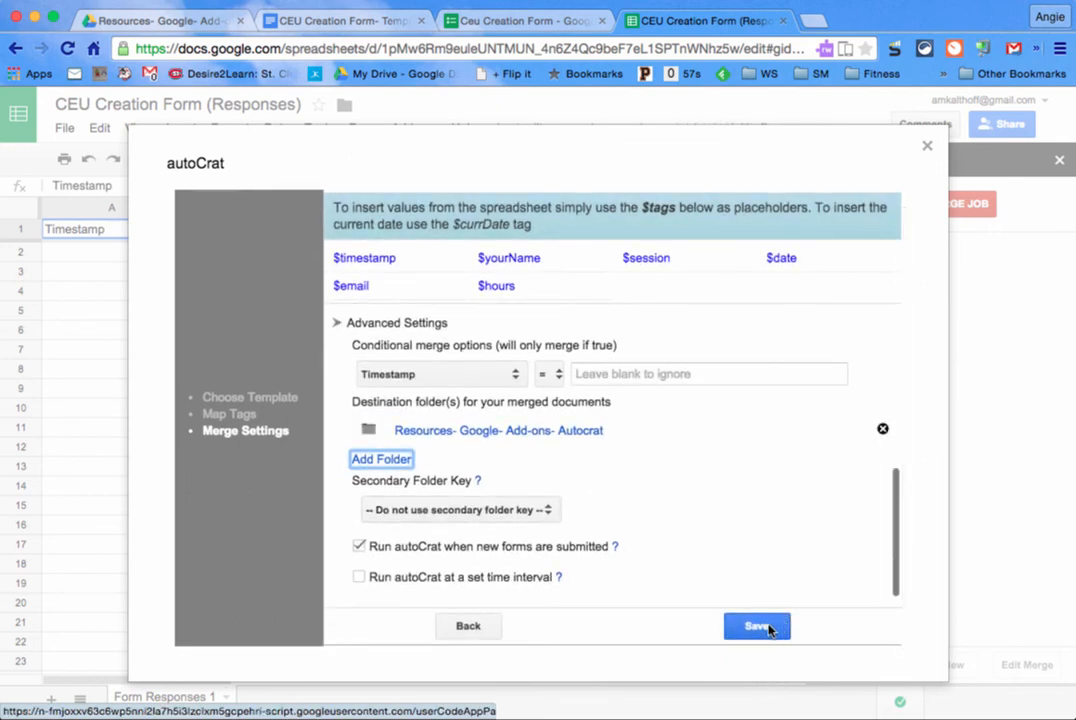
Step: Save the 'ceu email' merge job and run the merge once, yielding 0 jobs merged
{"action": "left_click", "coordinate": [767, 627]}
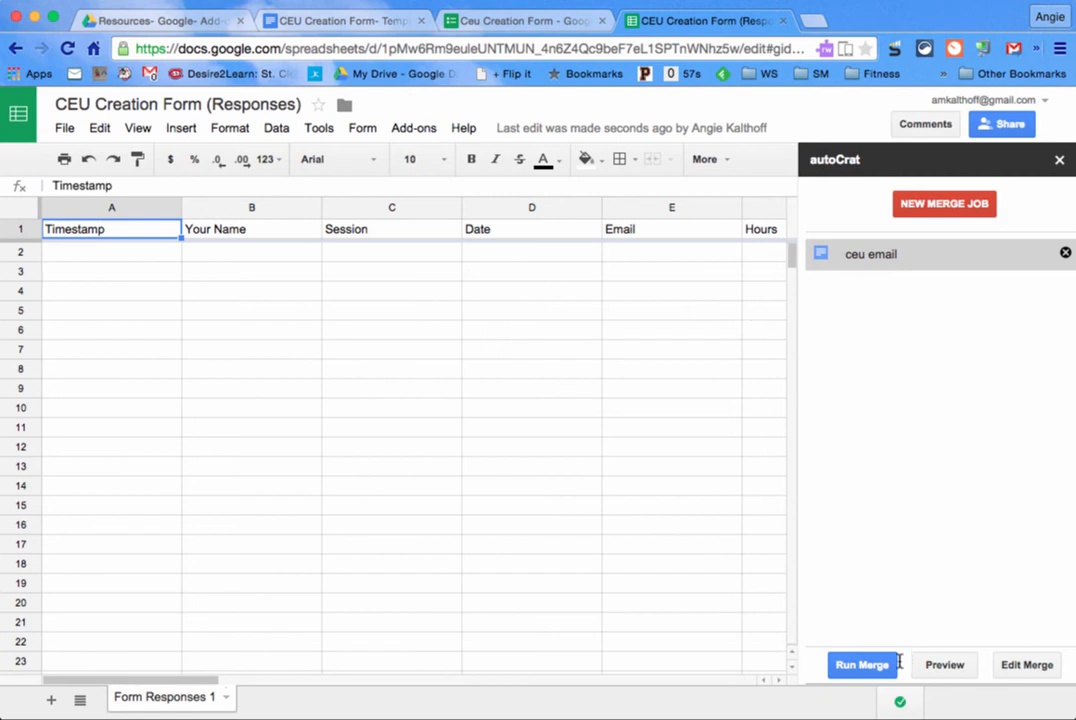
{"action": "left_click", "coordinate": [862, 665]}
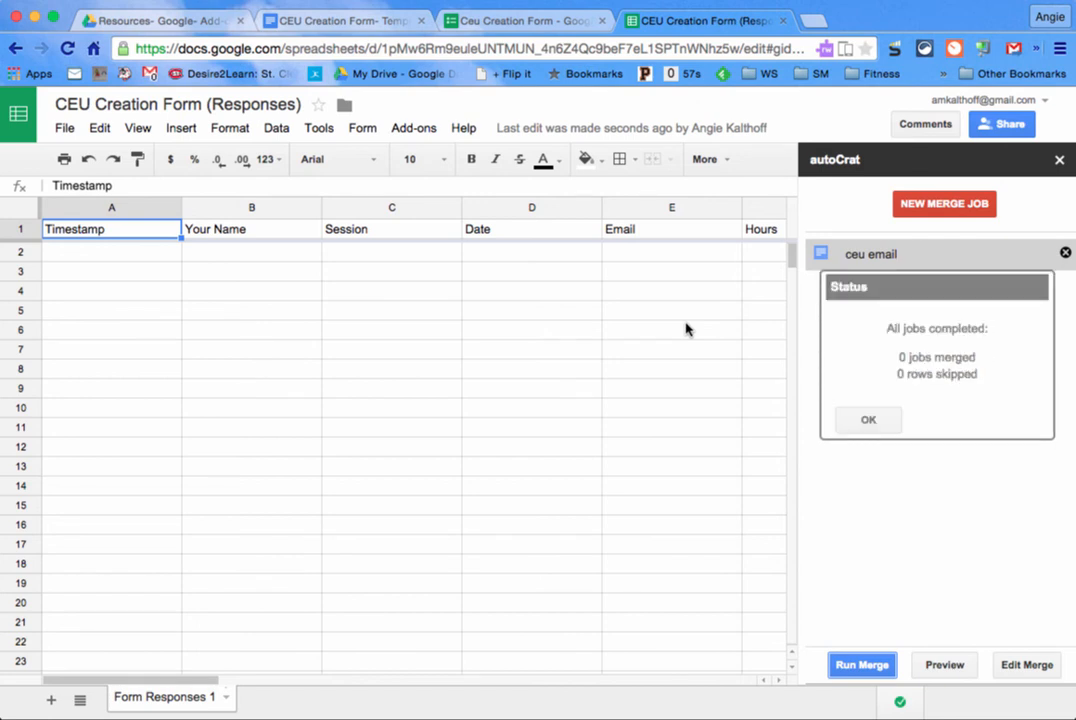
Step: Open the live form and enter the attendee's name, session autoCrat and 2 hours
{"action": "left_click", "coordinate": [368, 132]}
{"action": "left_click", "coordinate": [421, 221]}
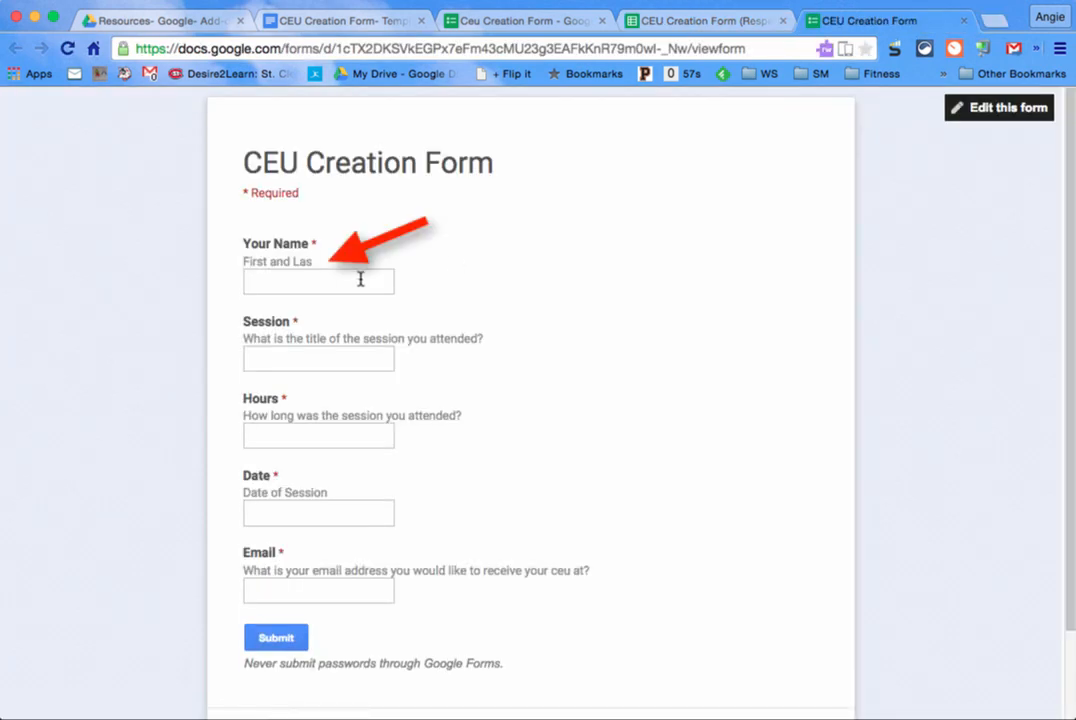
{"action": "left_click", "coordinate": [350, 282]}
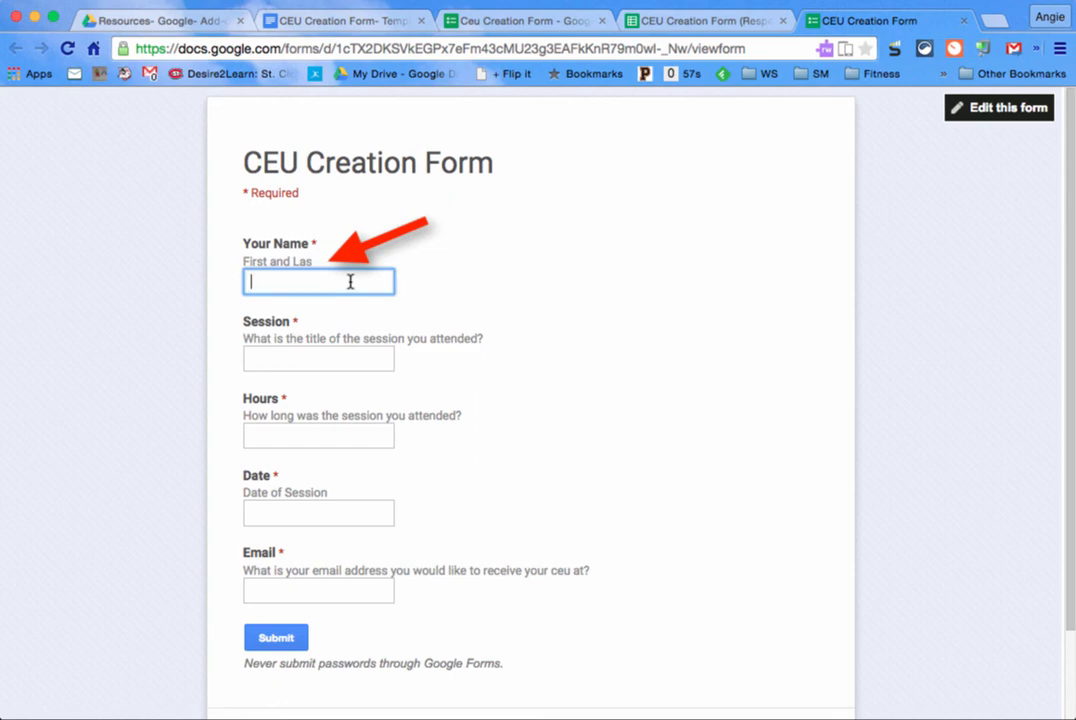
{"action": "key", "text": "Tab"}
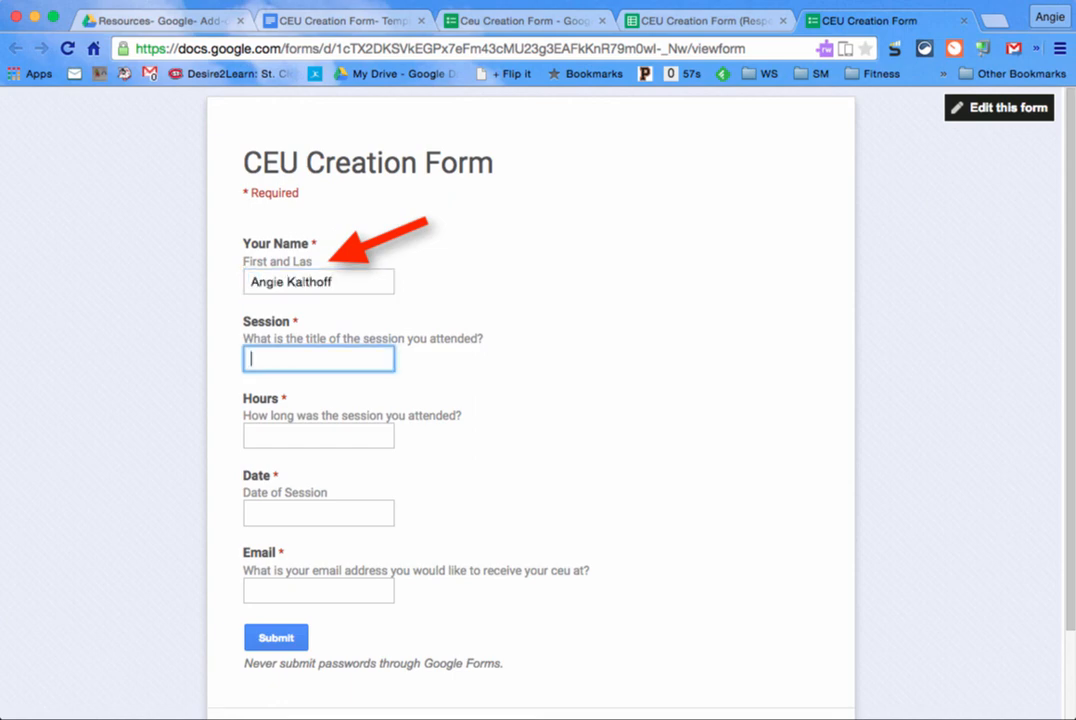
{"action": "key", "text": "Tab"}
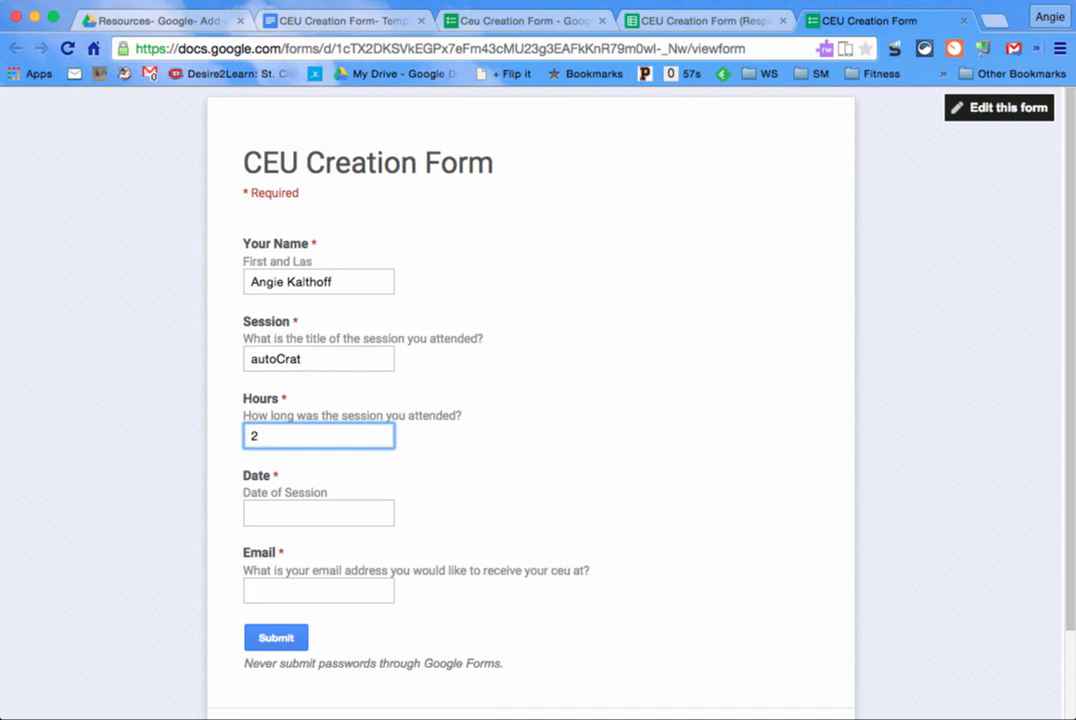
Step: Enter date 5/9/2015 and the attendee's e-mail address, then submit the response
{"action": "key", "text": "Tab"}
{"action": "type", "text": "5"}
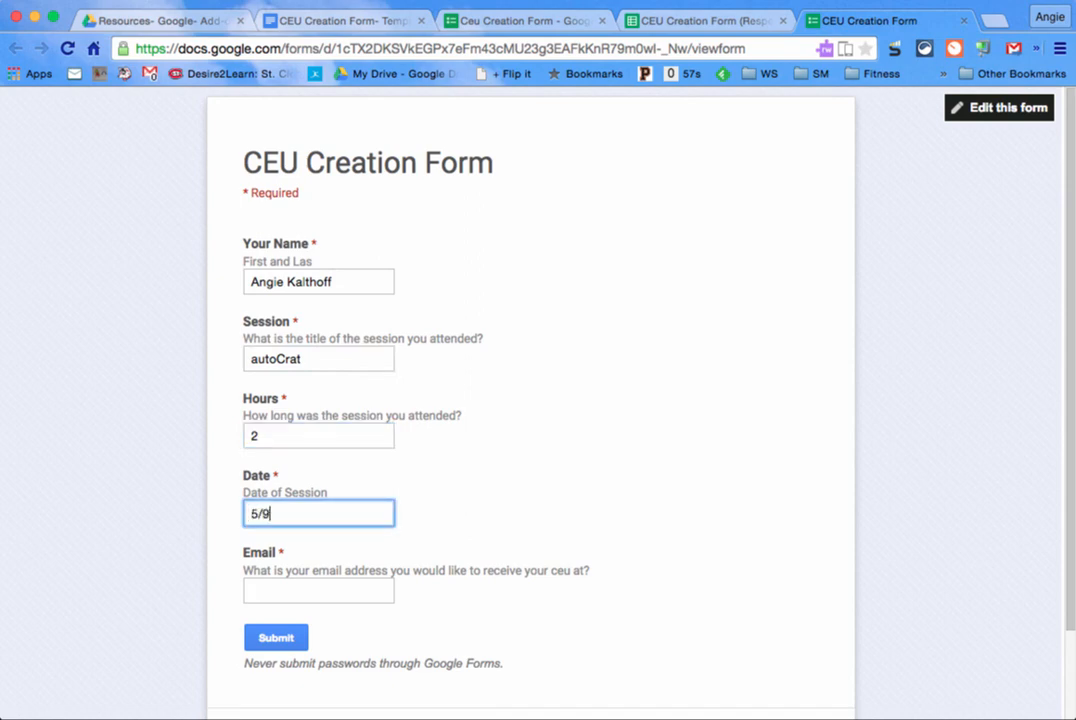
{"action": "type", "text": "/9/2015"}
{"action": "key", "text": "Tab"}
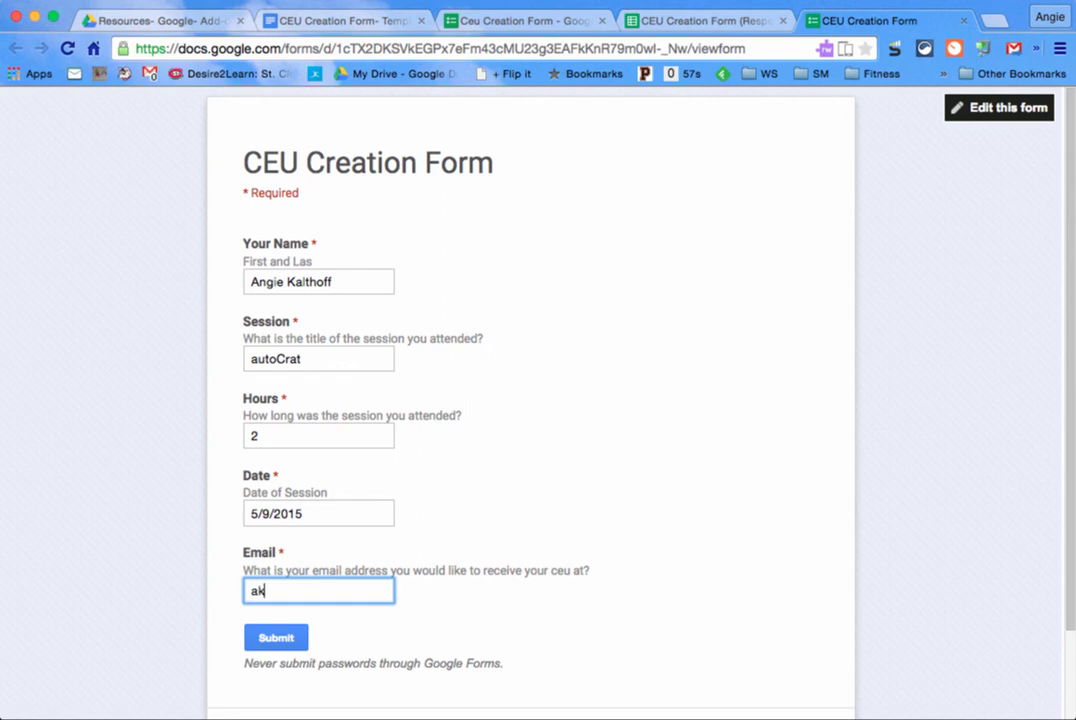
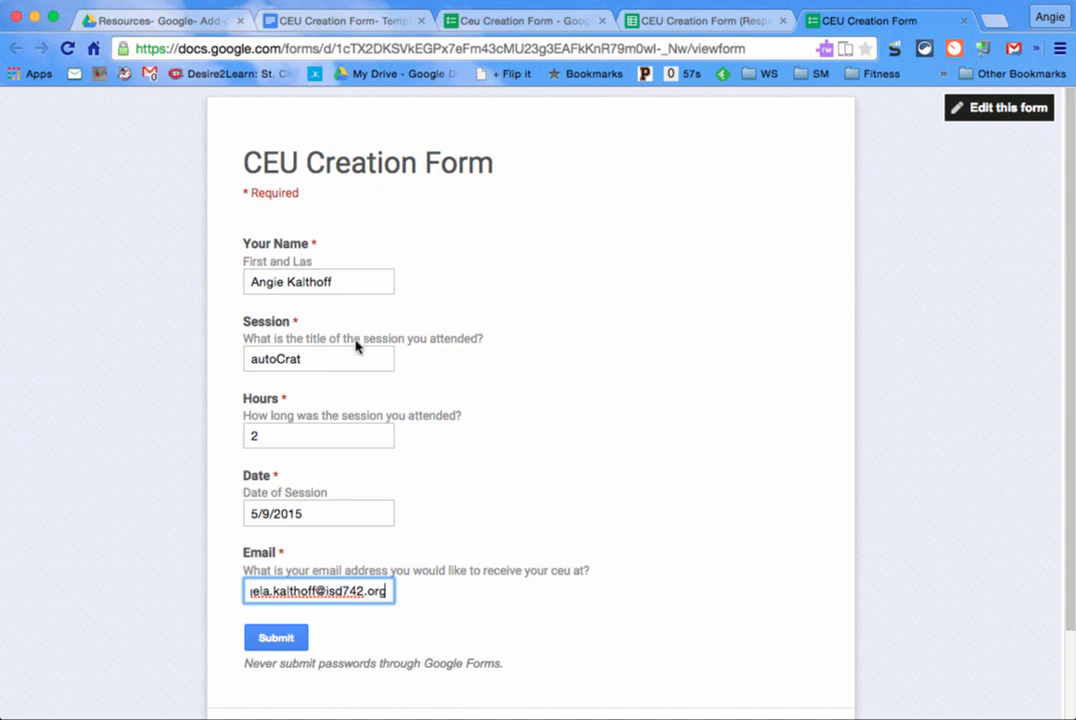
{"action": "left_click", "coordinate": [291, 637]}
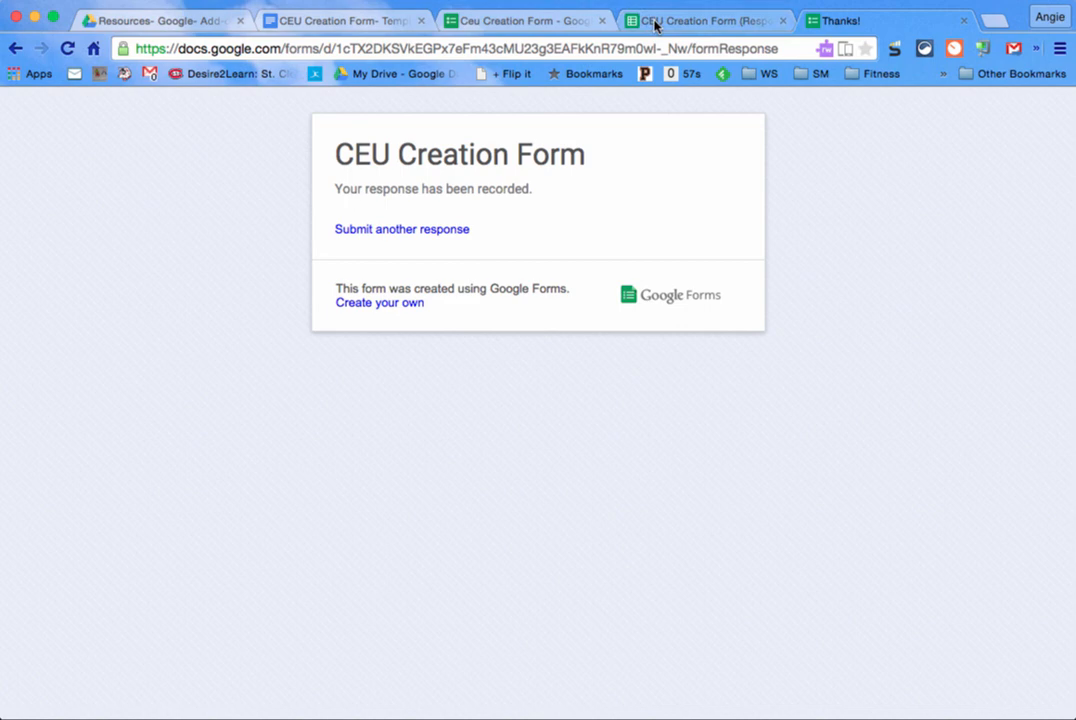
Step: Open the merged certificate PDF from the Merged Doc URL link in cell H2 of the responses sheet
{"action": "left_click", "coordinate": [655, 22]}
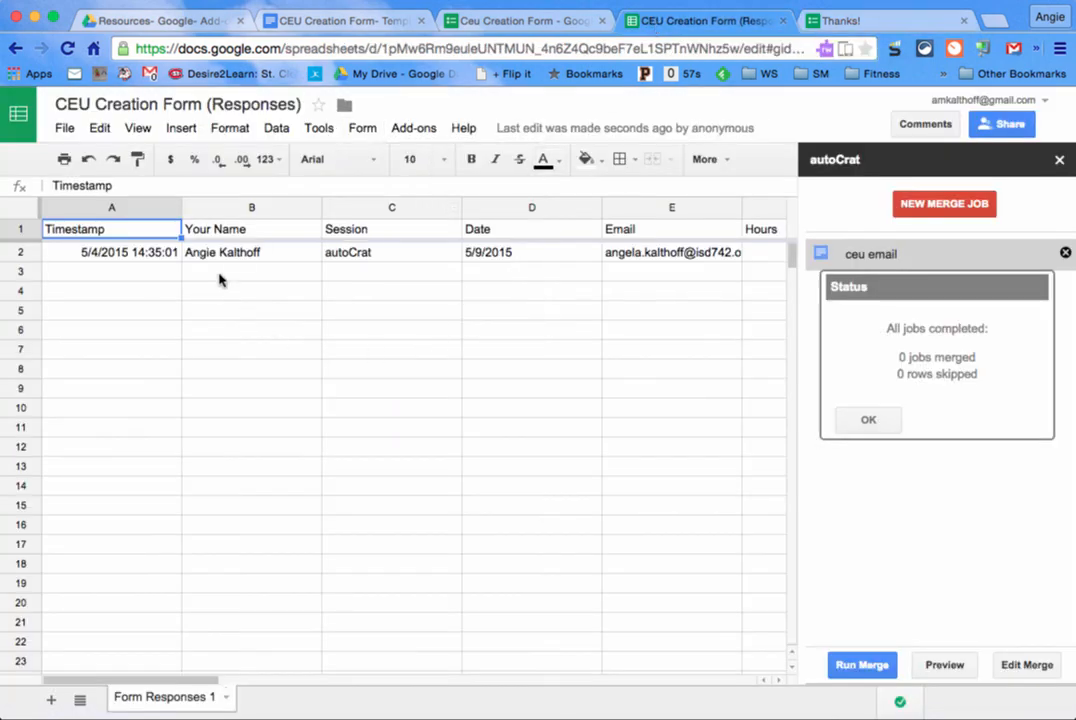
{"action": "scroll", "coordinate": [511, 276], "scroll_direction": "right", "scroll_amount": 3}
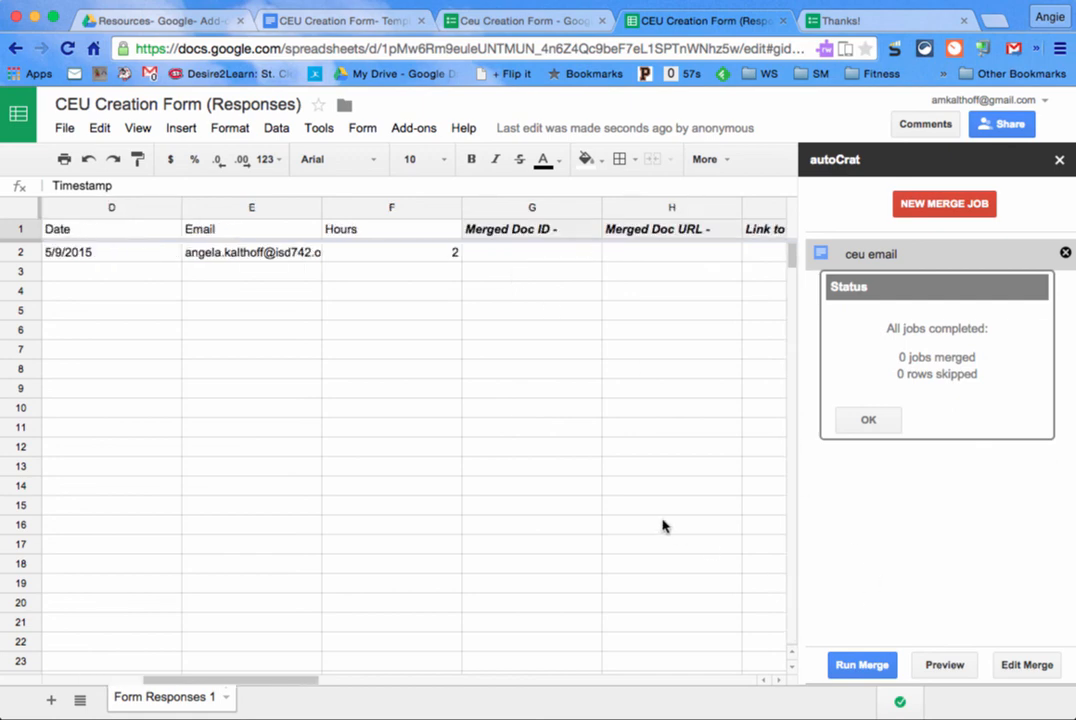
{"action": "scroll", "coordinate": [663, 524], "scroll_direction": "right", "scroll_amount": 4}
{"action": "scroll", "coordinate": [663, 524], "scroll_direction": "left", "scroll_amount": 1}
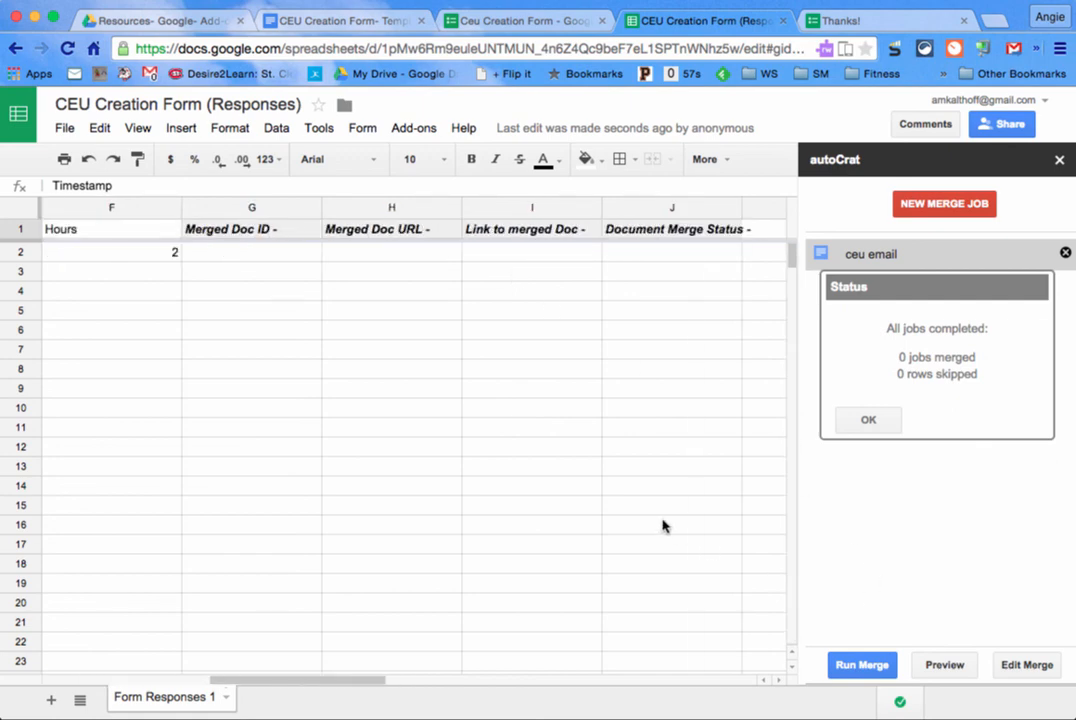
{"action": "left_click", "coordinate": [661, 525]}
{"action": "left_click", "coordinate": [505, 562]}
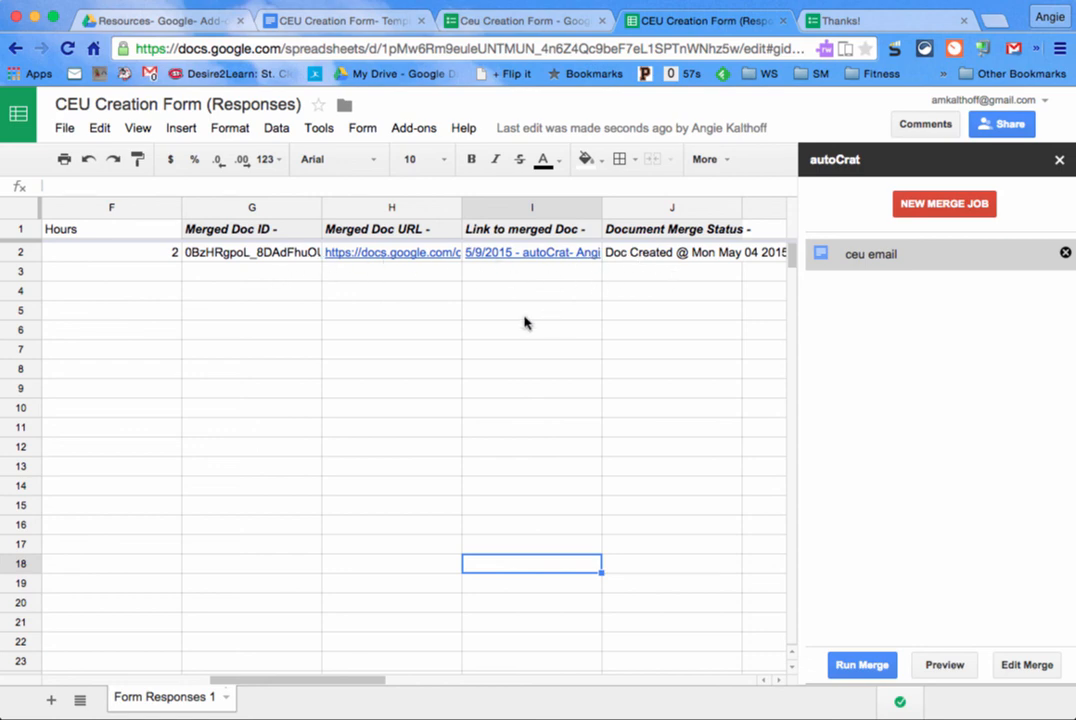
{"action": "scroll", "coordinate": [525, 323], "scroll_direction": "left", "scroll_amount": 3}
{"action": "scroll", "coordinate": [525, 323], "scroll_direction": "right", "scroll_amount": 2}
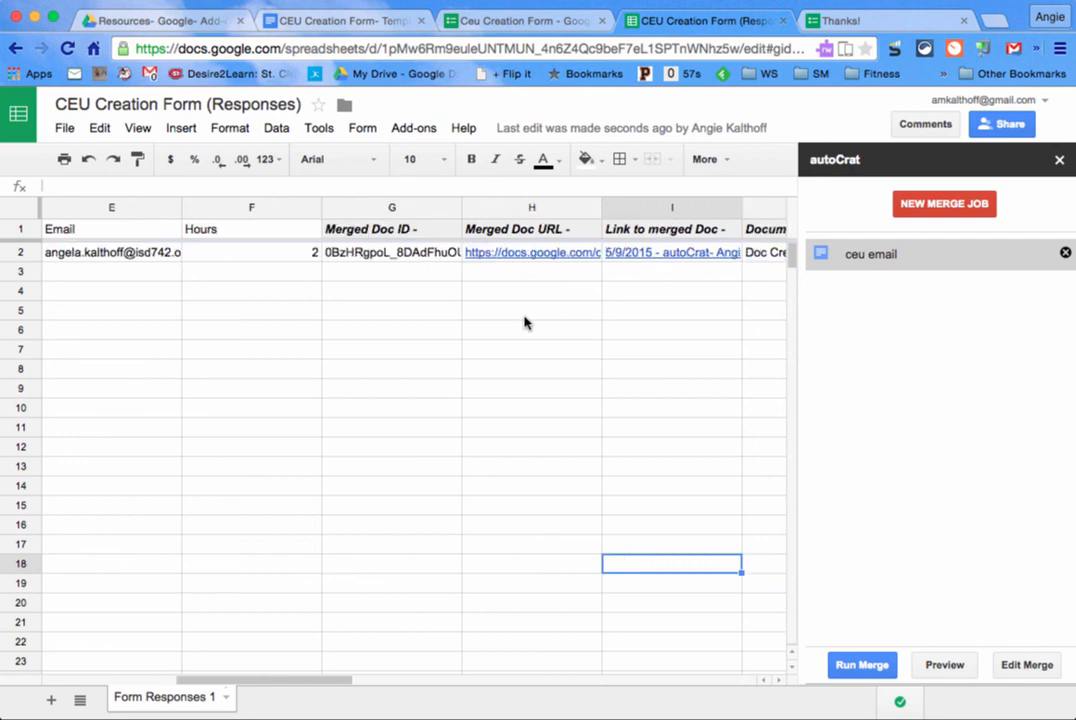
{"action": "left_click", "coordinate": [492, 252]}
{"action": "left_click", "coordinate": [590, 284]}
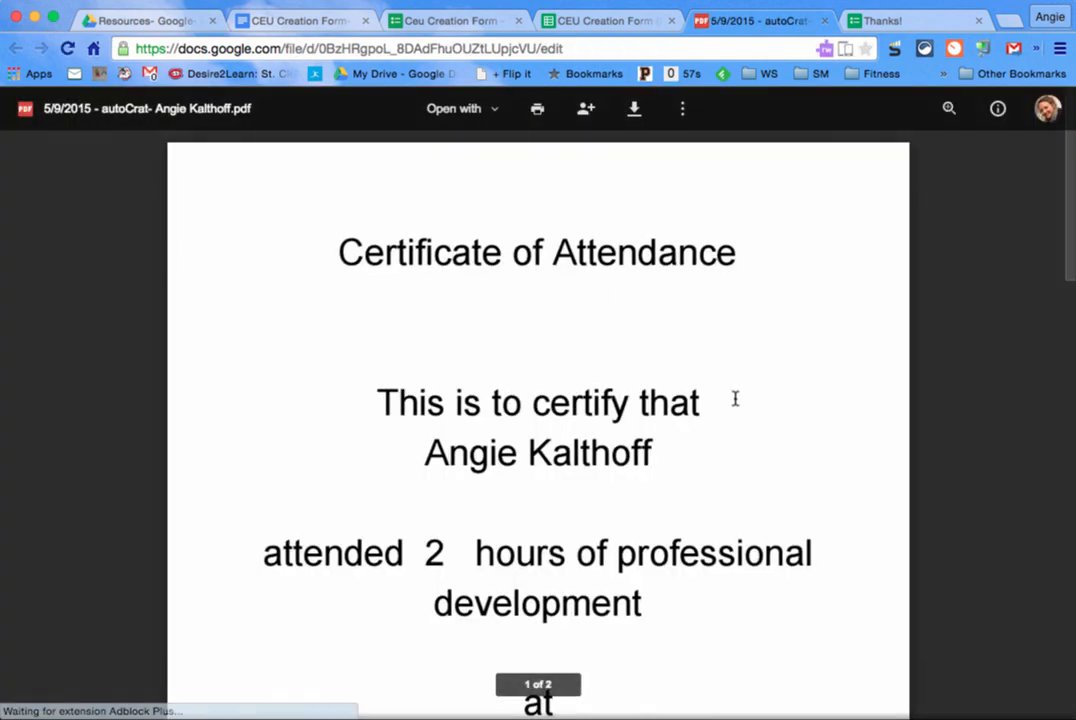
{"action": "right_click", "coordinate": [460, 456]}
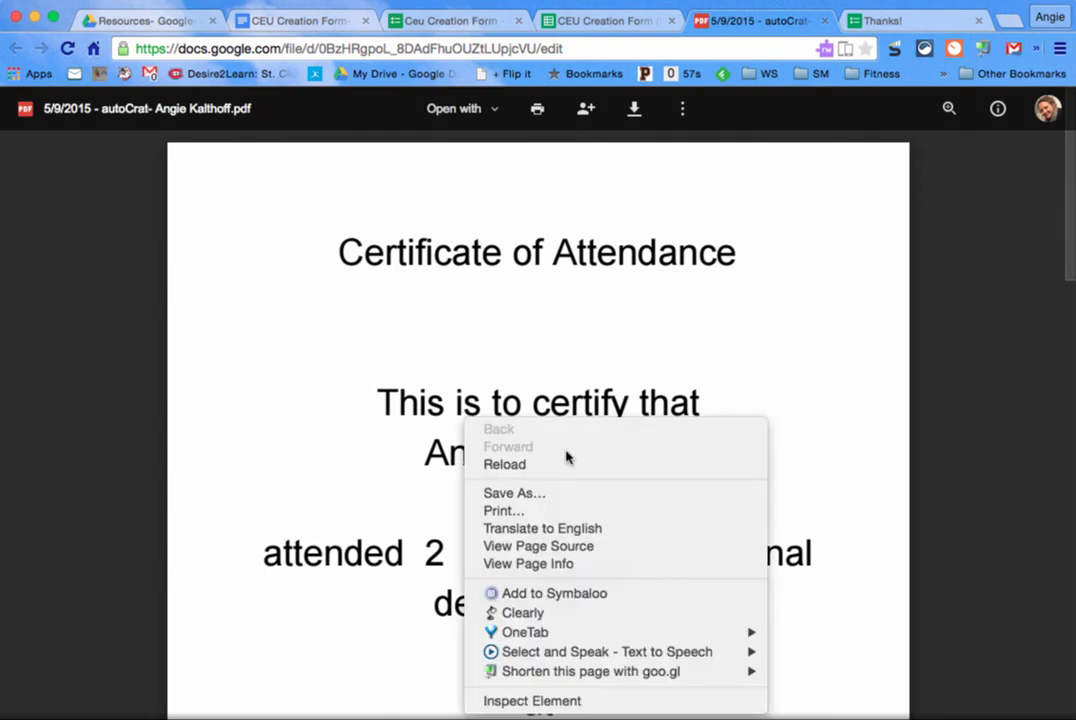
{"action": "left_click", "coordinate": [377, 437]}
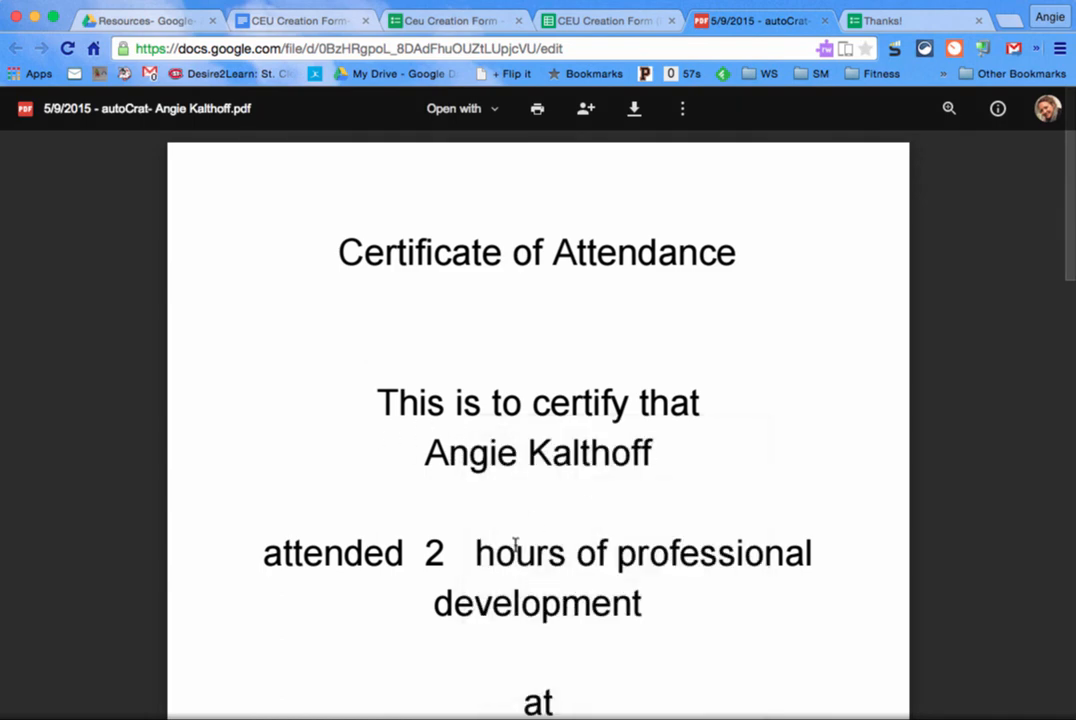
{"action": "scroll", "coordinate": [507, 555], "scroll_direction": "down", "scroll_amount": 5}
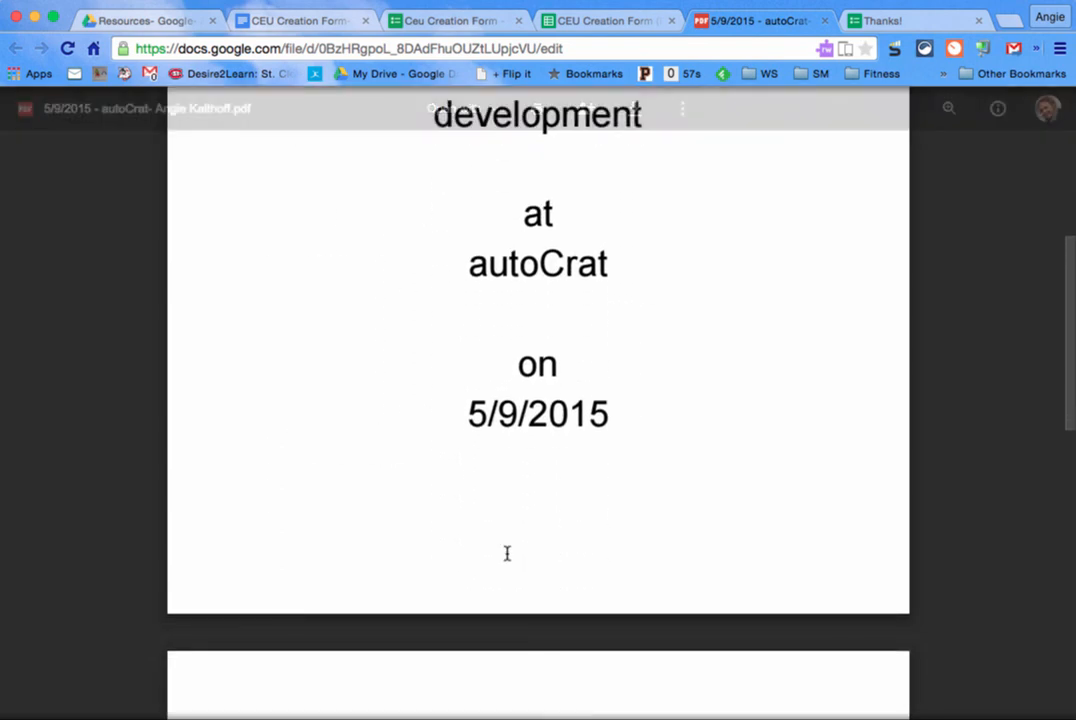
{"action": "scroll", "coordinate": [507, 555], "scroll_direction": "up", "scroll_amount": 5}
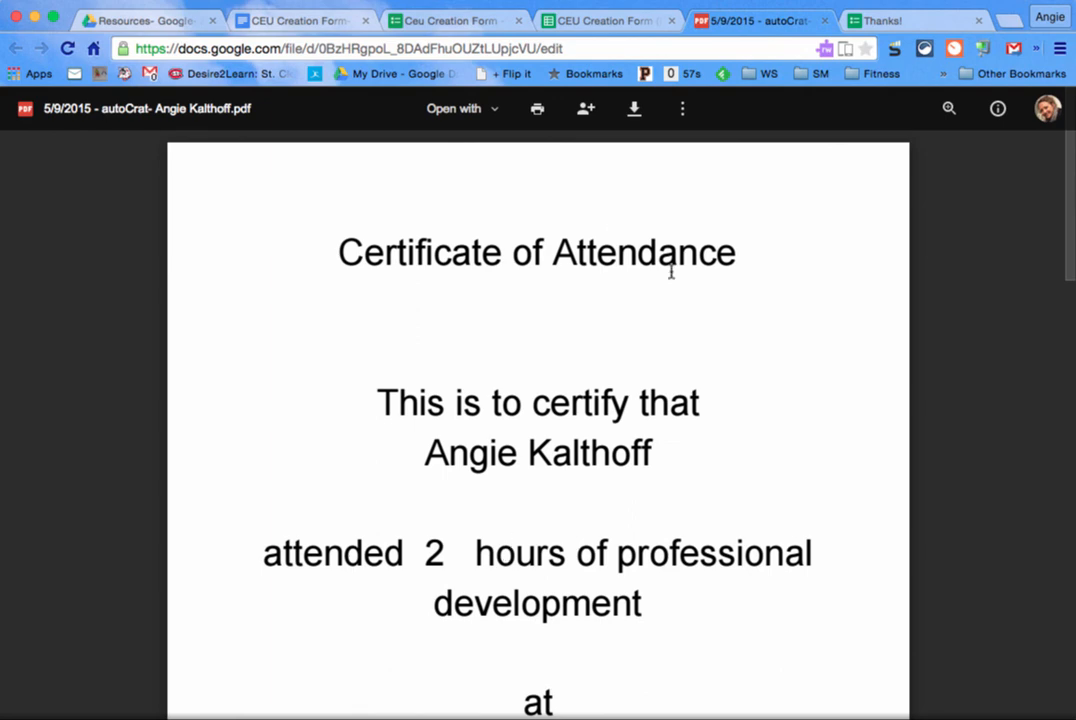